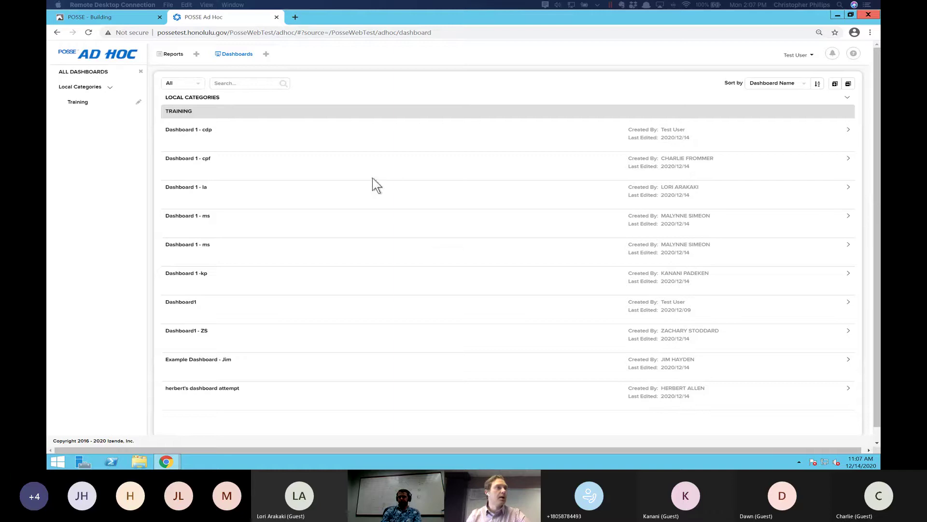
- Open the dashboard "Dashboard 1 - cdp" from the Training category
left_click(197, 130)
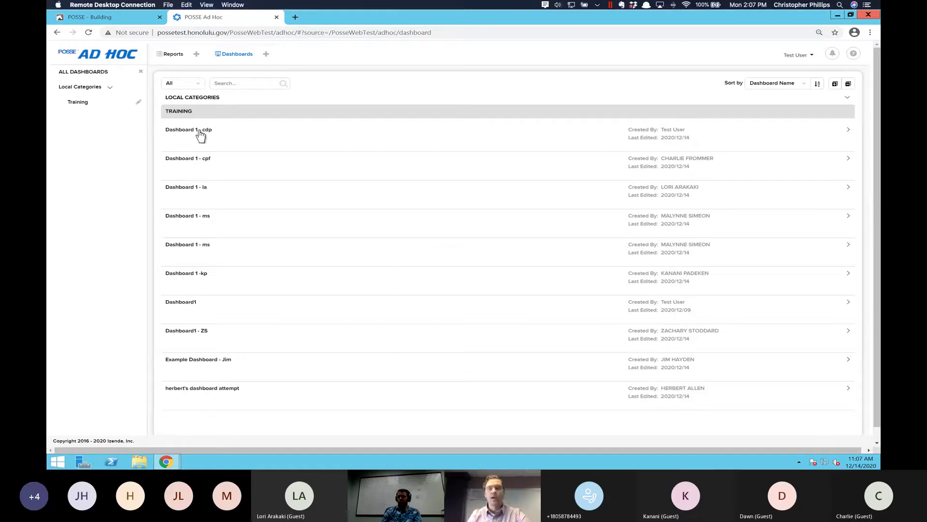
left_click(199, 129)
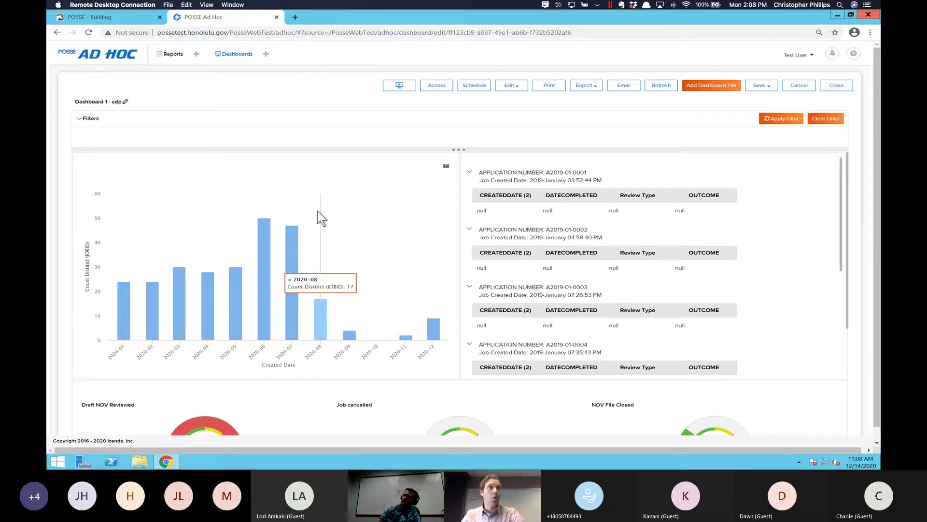
left_click(400, 87)
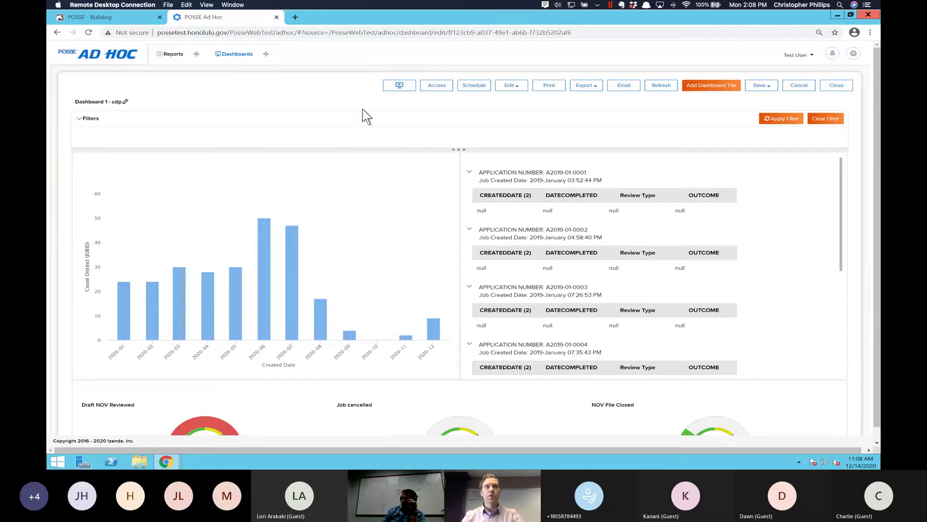
left_click(439, 87)
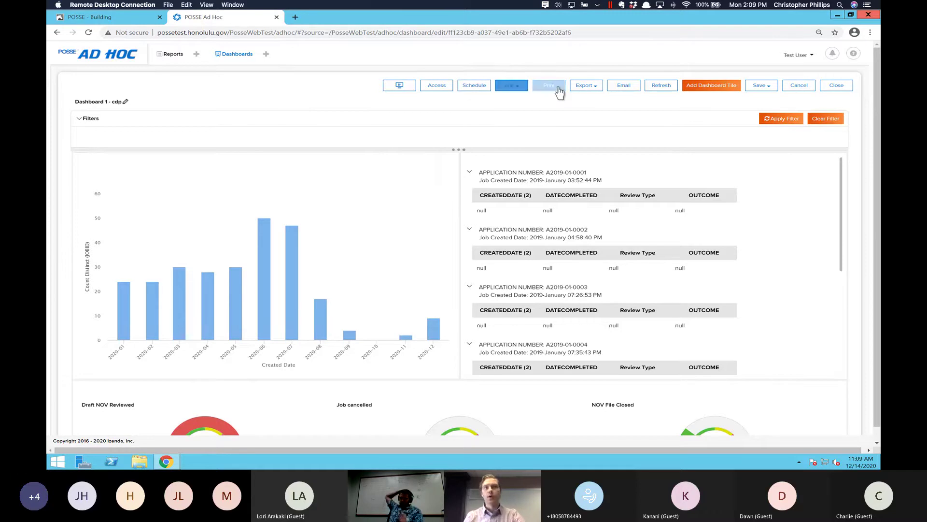
left_click(593, 91)
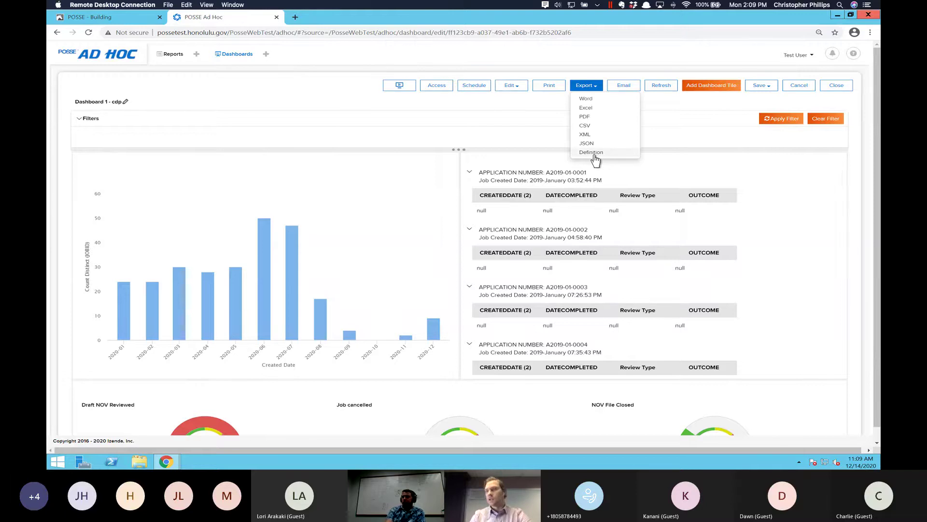
left_click(594, 88)
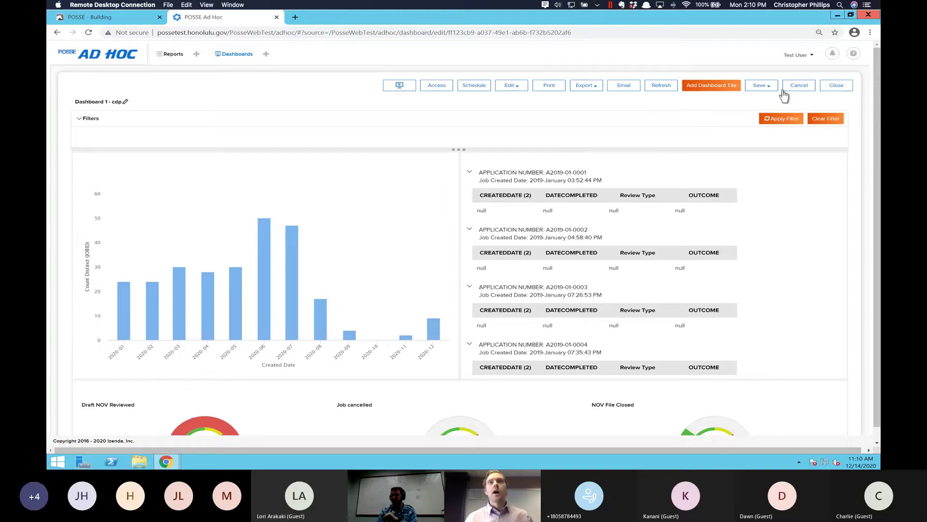
left_click(759, 86)
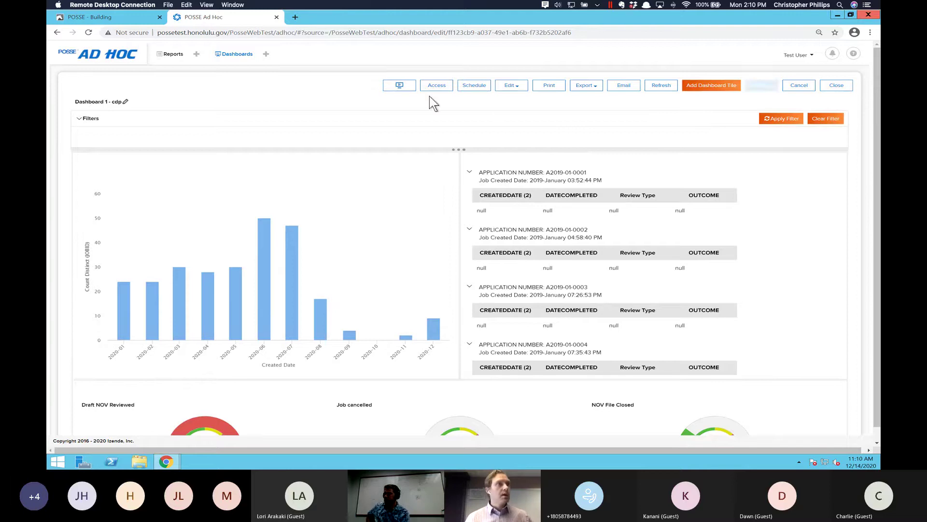
- Present the dashboard as a slideshow and look through its bar chart, application list and gauge tiles
left_click(395, 90)
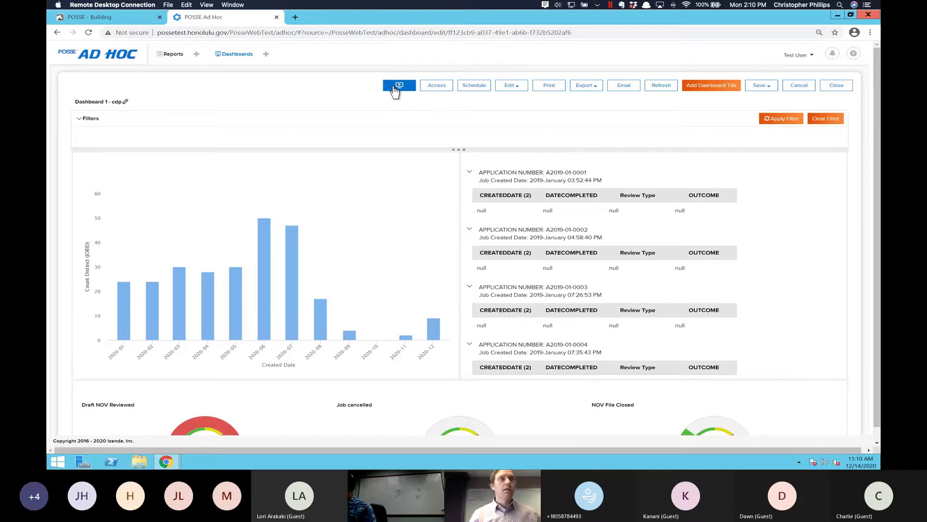
left_click(395, 90)
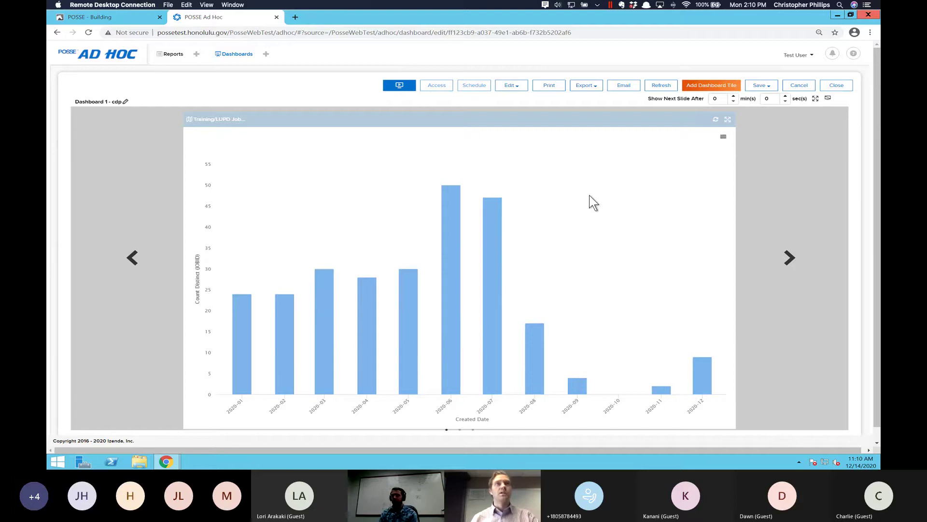
left_click(790, 261)
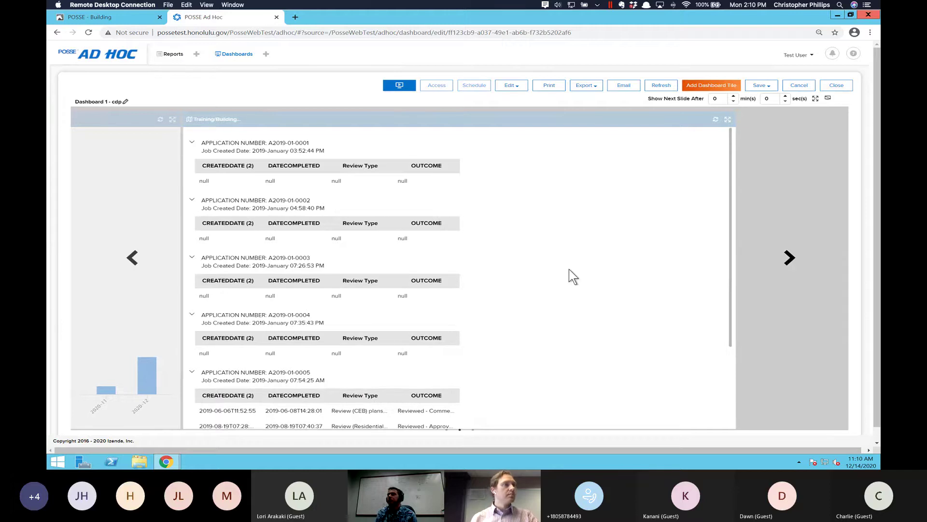
scroll(569, 268, "down", 2)
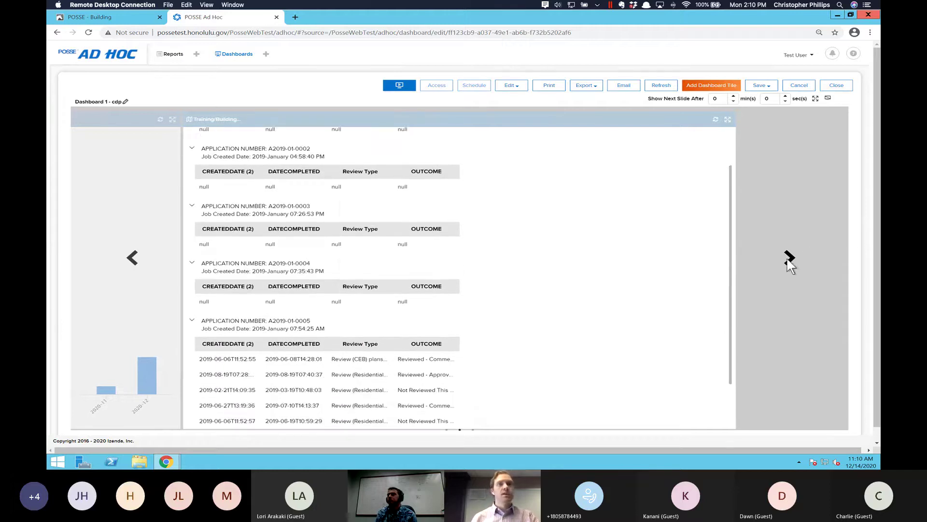
scroll(545, 302, "down", 2)
scroll(543, 297, "down", 1)
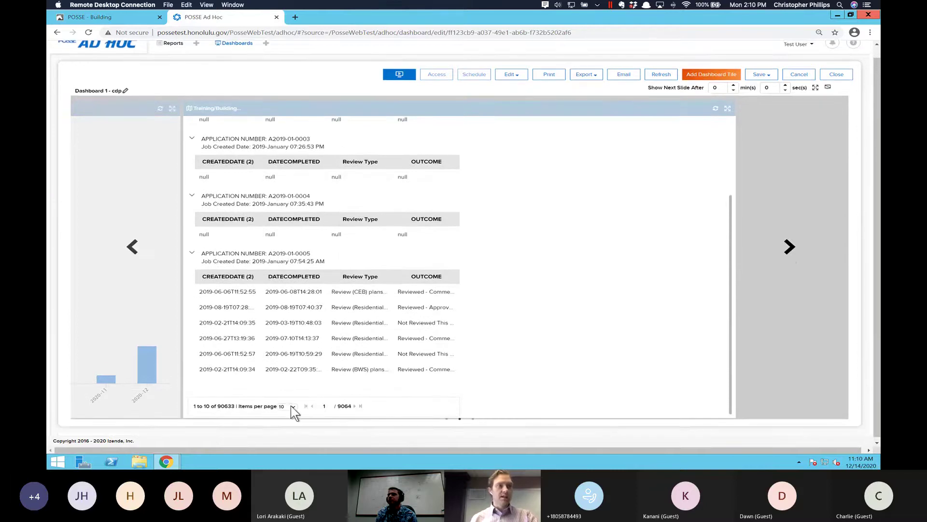
scroll(387, 372, "up", 1)
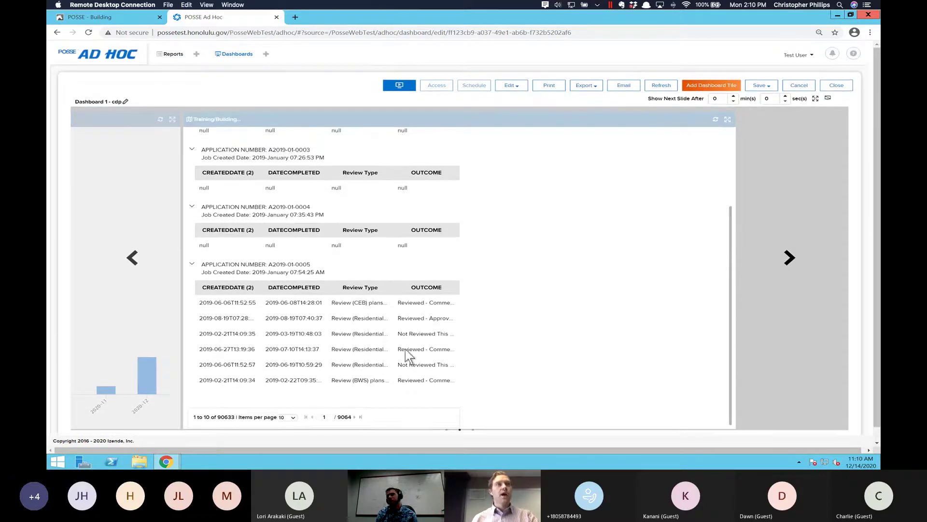
scroll(448, 274, "up", 1)
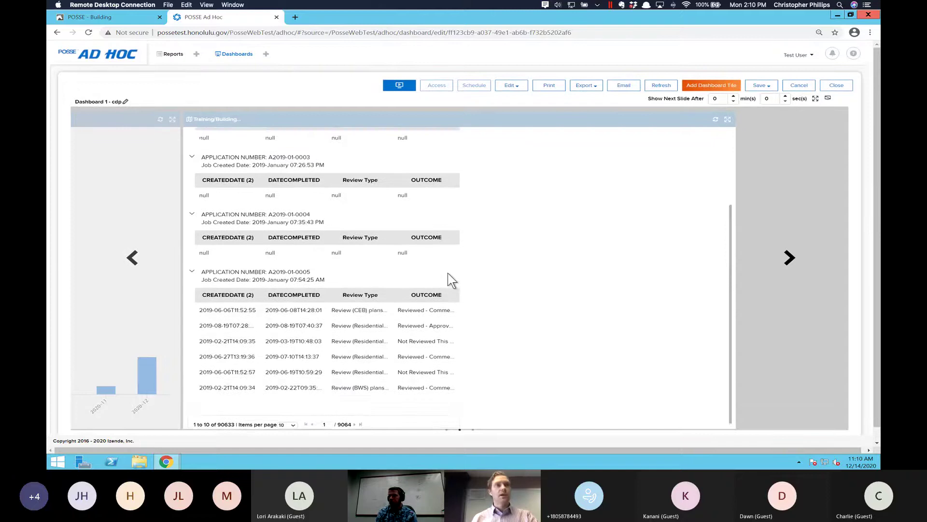
scroll(448, 274, "up", 1)
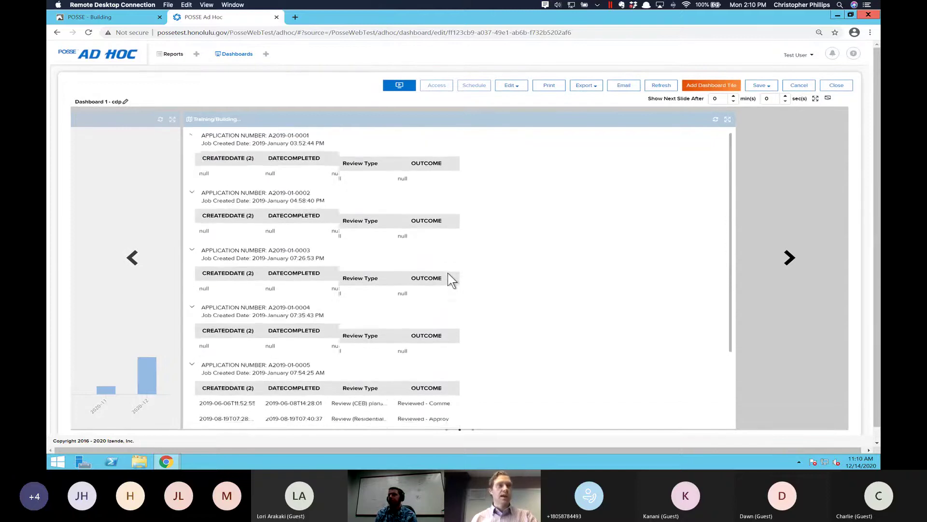
left_click(789, 258)
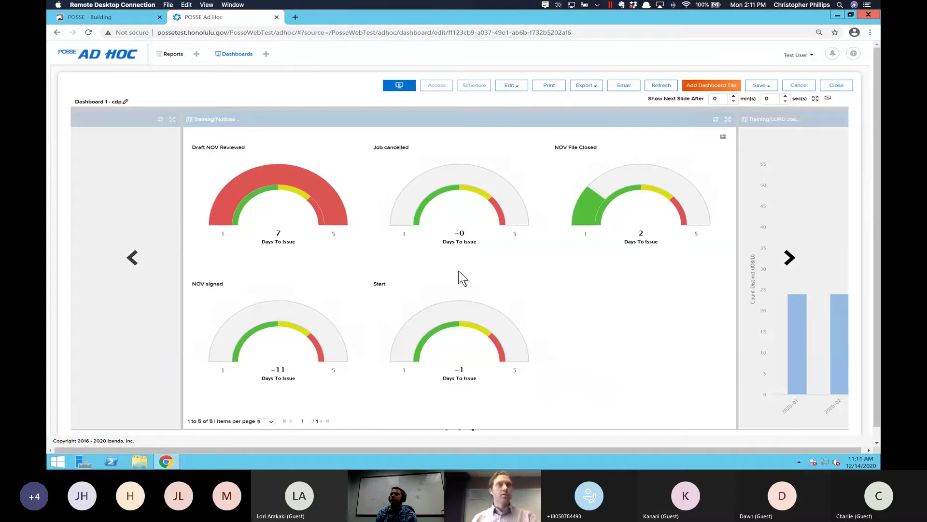
- View the dashboard slideshow in full screen from both the slideshow and its bar chart tile, exiting each time
left_click(815, 99)
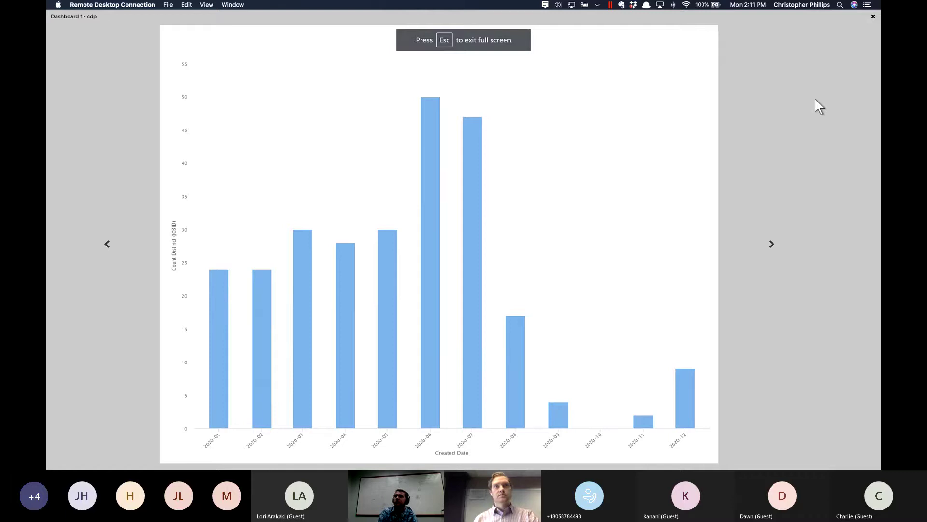
left_click(873, 17)
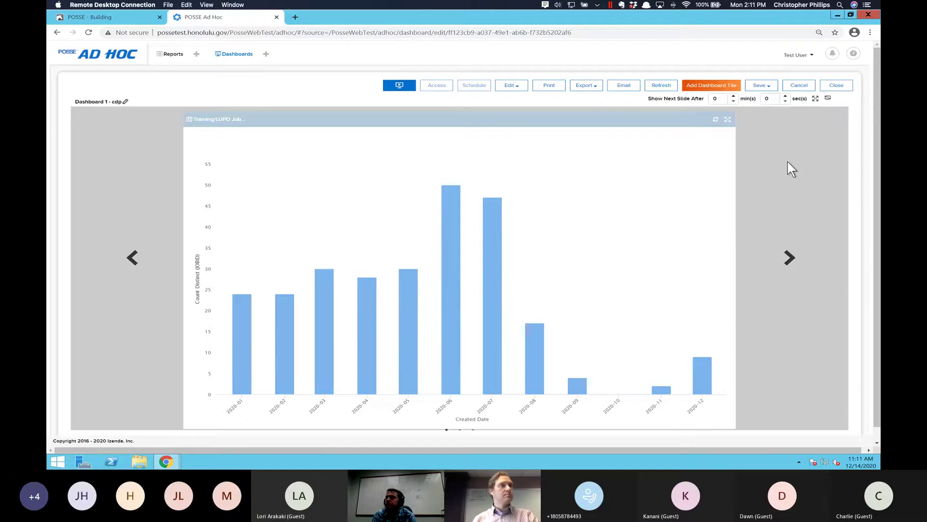
left_click(728, 119)
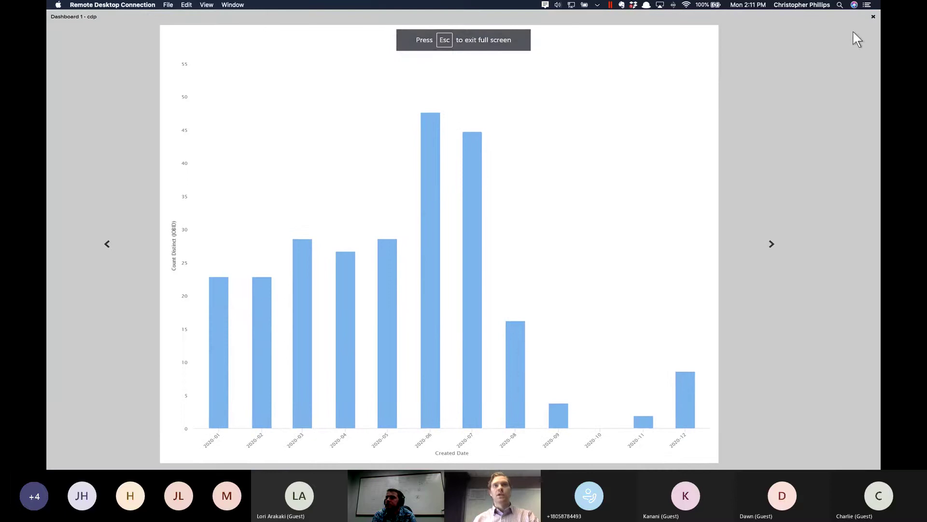
key("Escape")
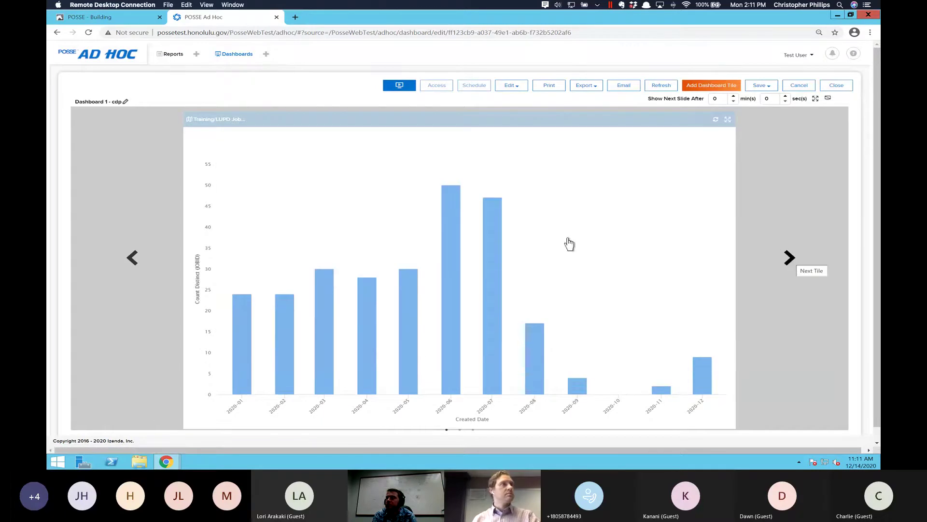
- Advance the slideshow from the bar chart to the building application list tile
scroll(570, 244, "down", 1)
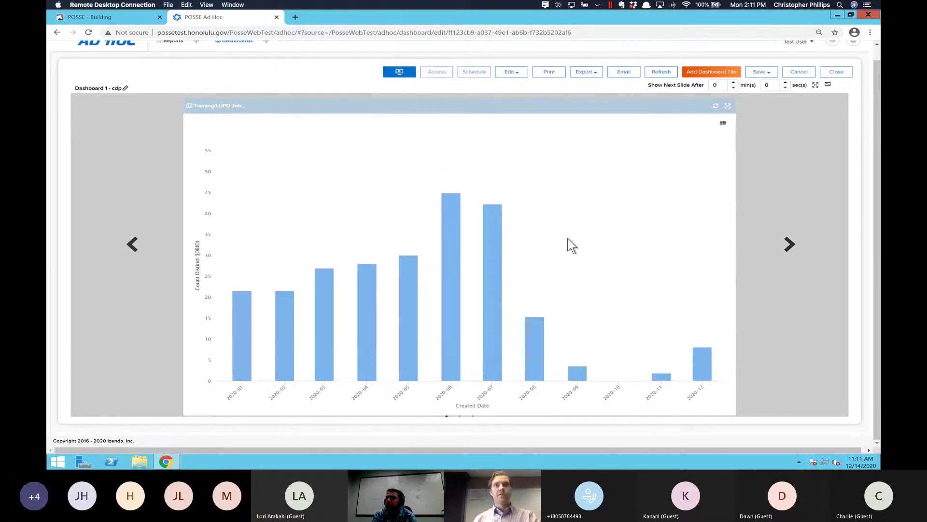
left_click(790, 245)
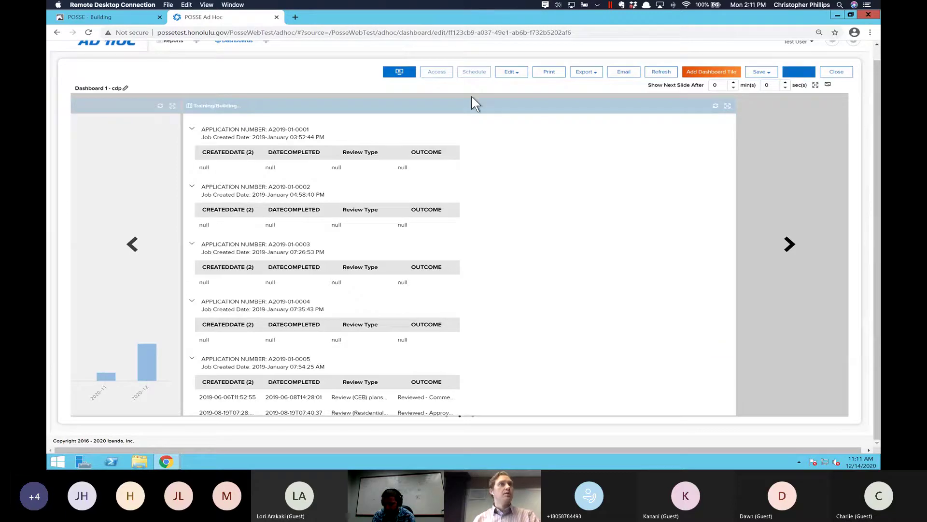
scroll(472, 98, "up", 1)
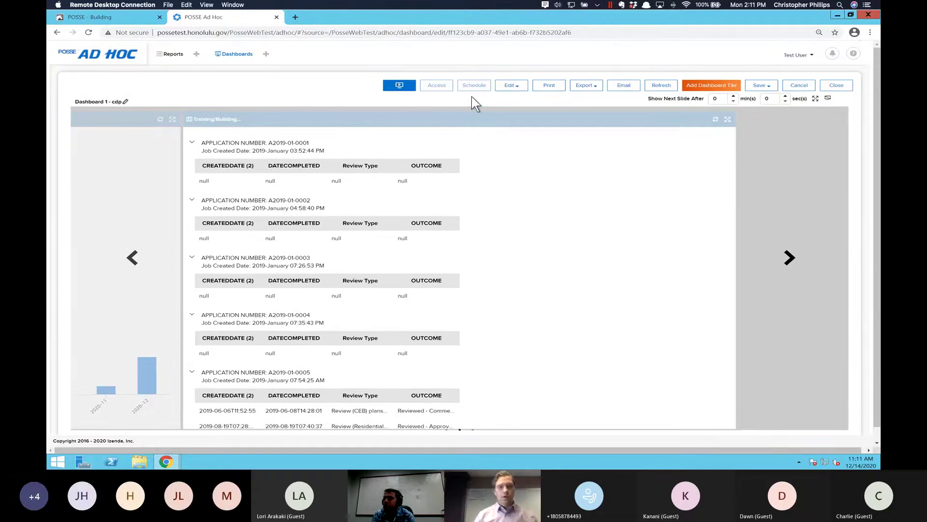
- Open the Training report "ADU Summary - CHART - cdp" in the report designer
left_click(174, 55)
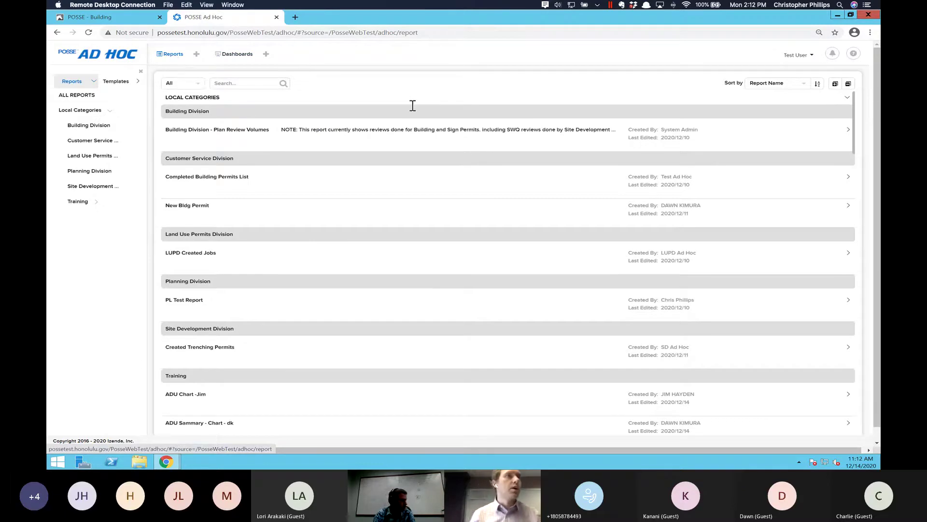
scroll(278, 235, "down", 2)
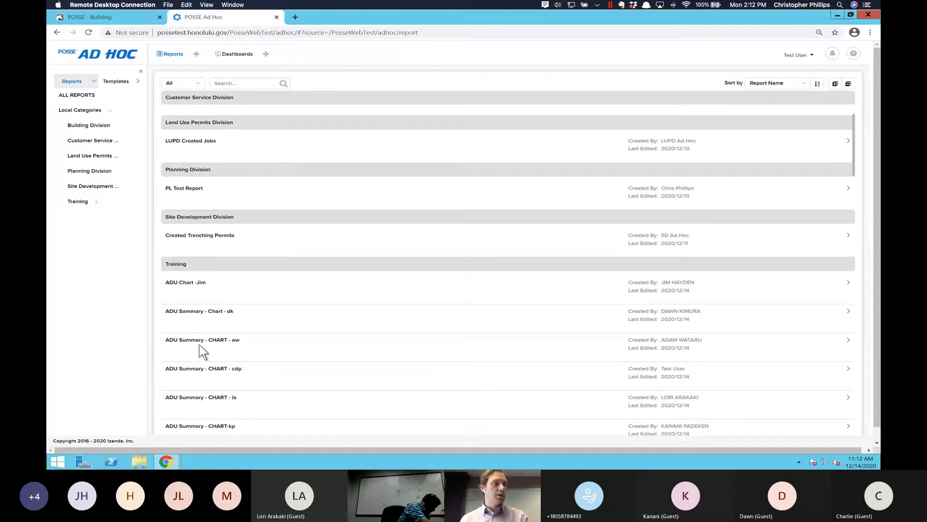
left_click(204, 368)
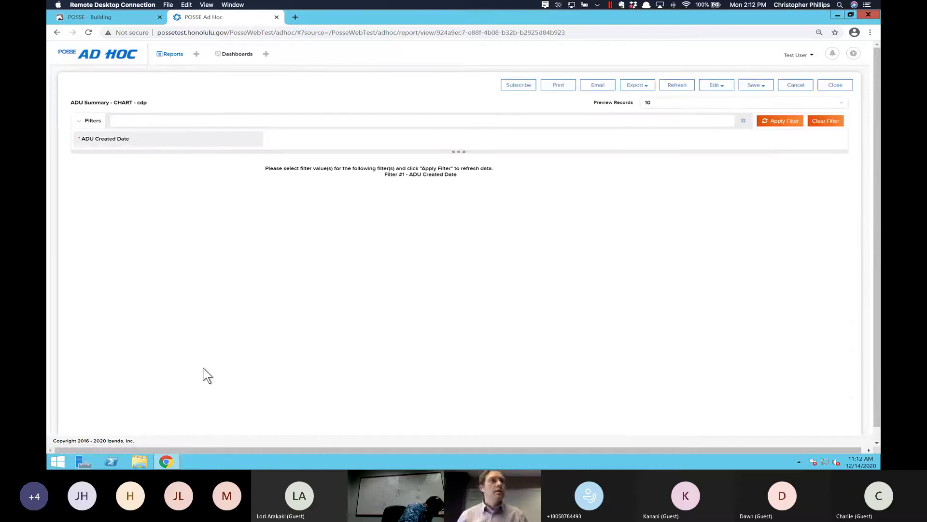
left_click(725, 89)
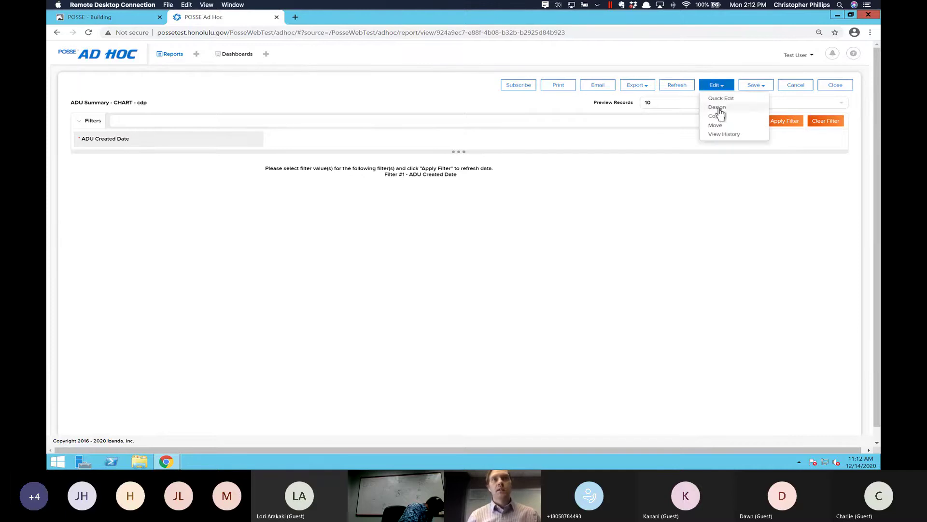
left_click(719, 108)
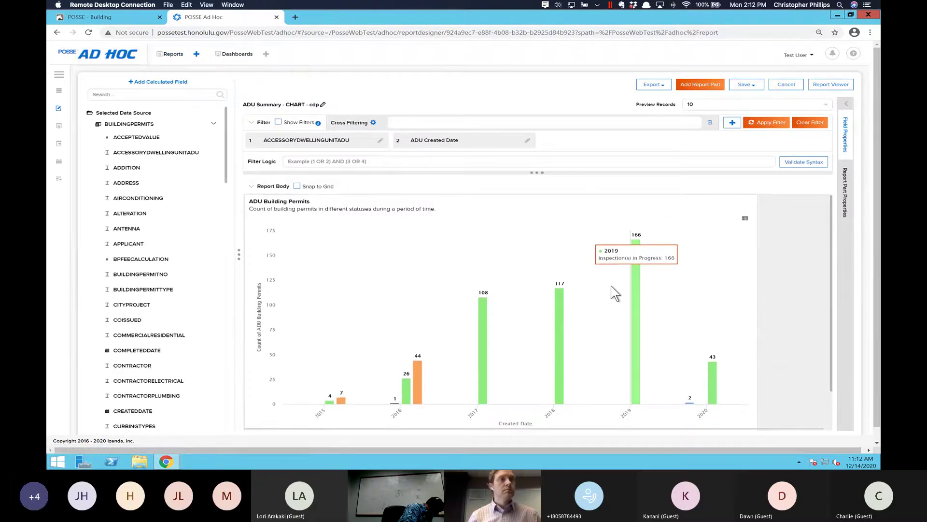
- Set the ADU summary report's preview records to All
scroll(611, 285, "down", 1)
scroll(614, 292, "up", 1)
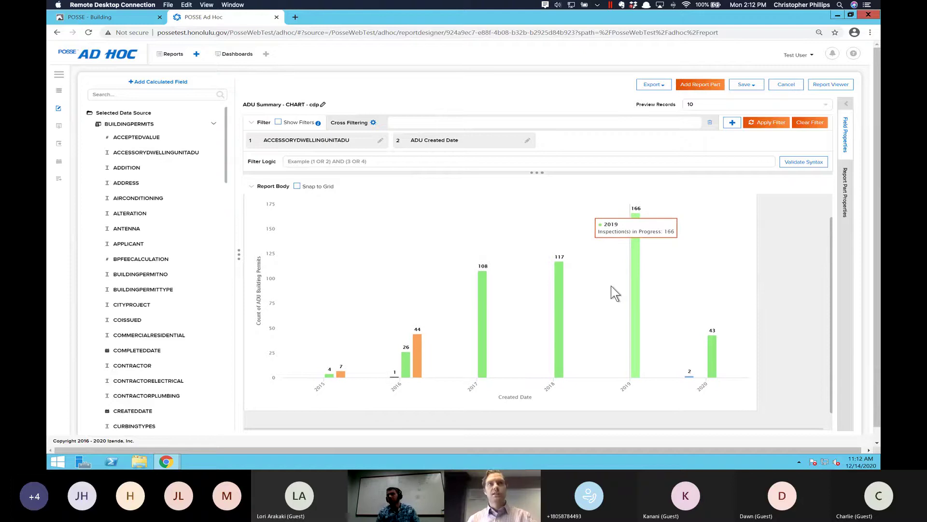
left_click(824, 106)
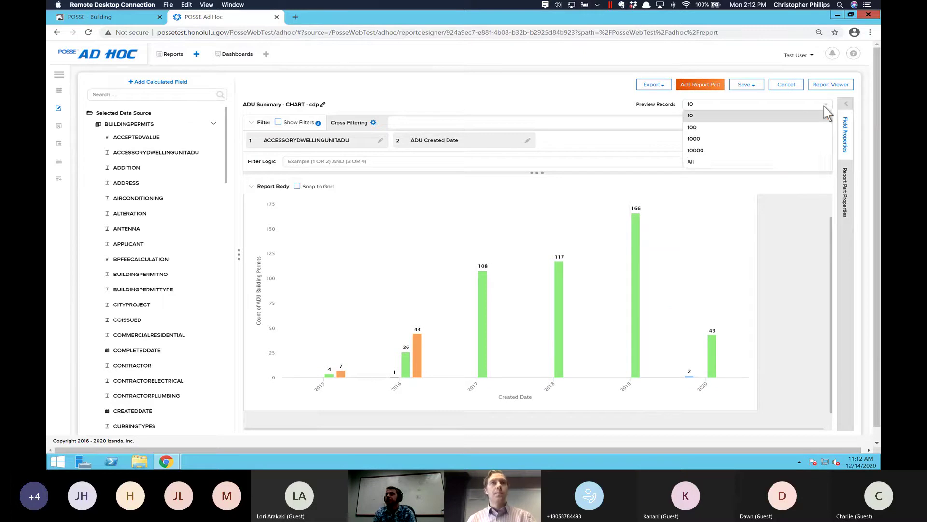
left_click(713, 167)
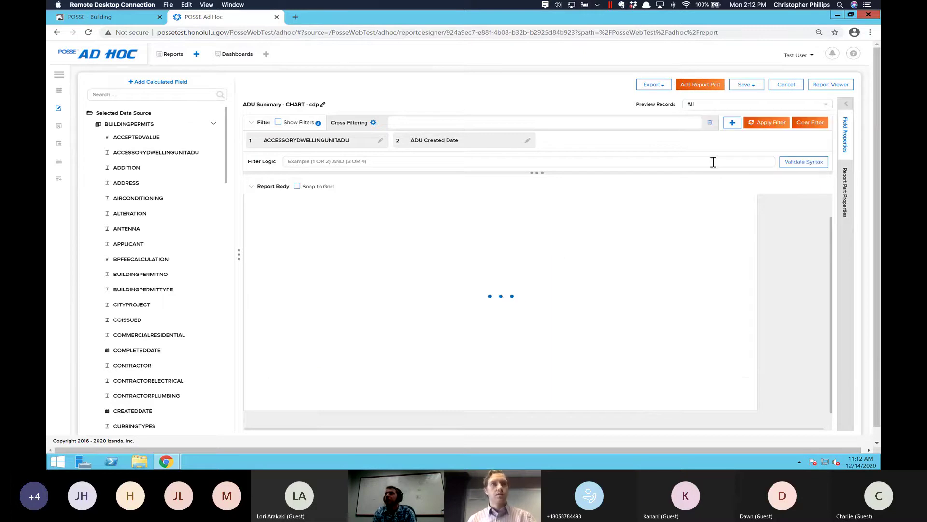
- Open the ADU Building Permits chart's configuration together with its report part properties
left_click(846, 191)
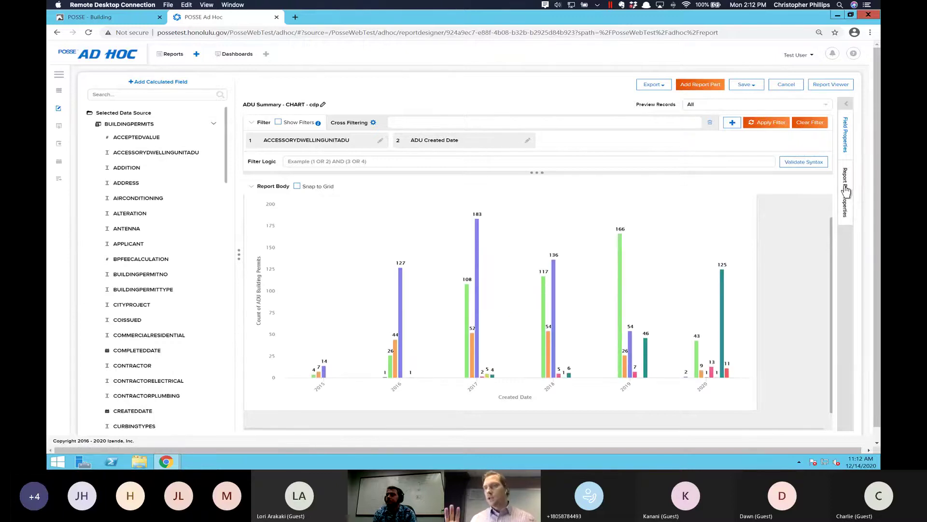
left_click(846, 190)
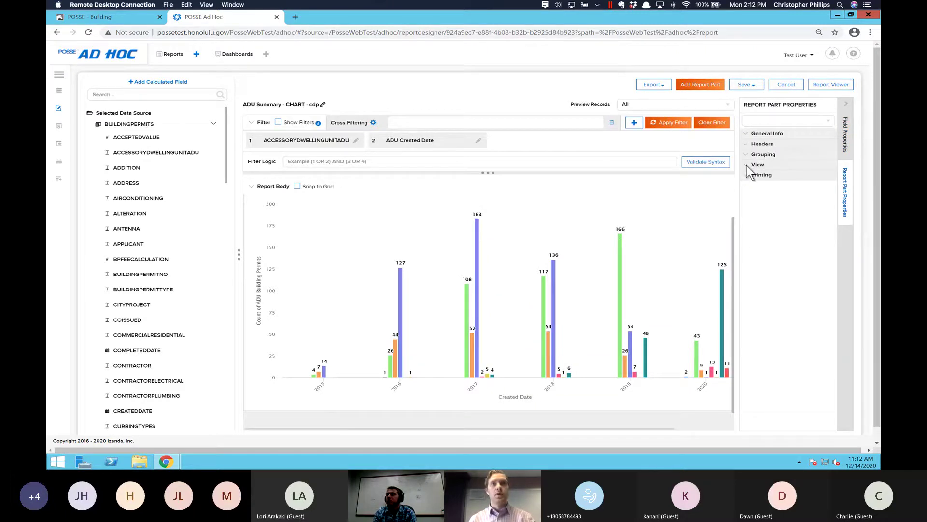
mouse_move(516, 244)
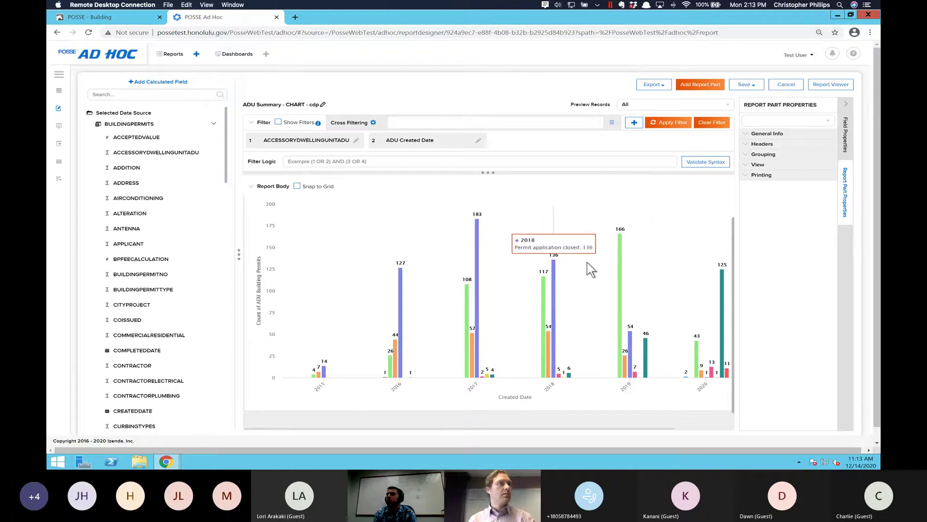
scroll(590, 269, "right", 3)
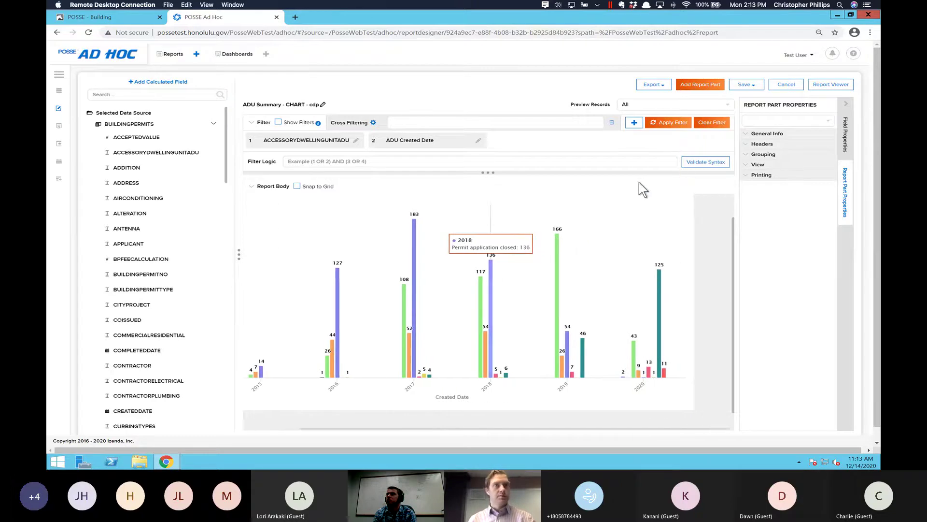
scroll(614, 234, "up", 1)
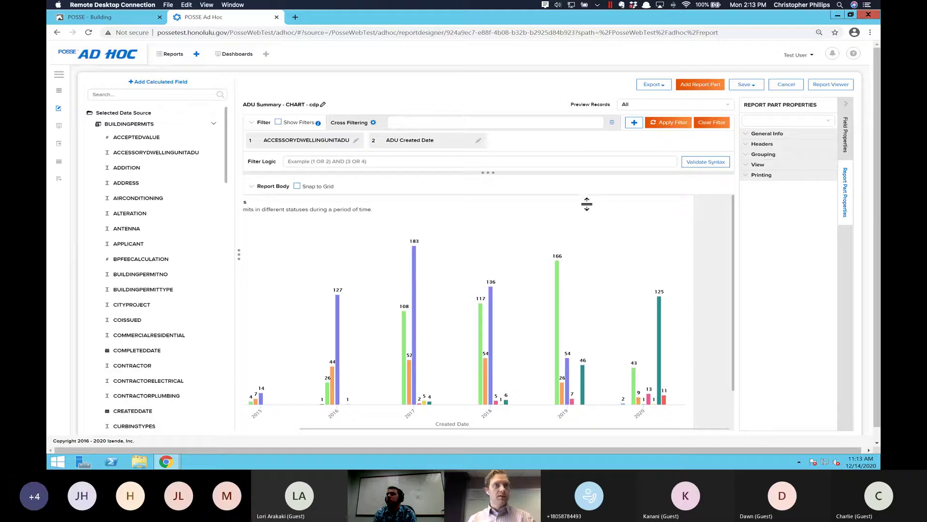
mouse_move(586, 205)
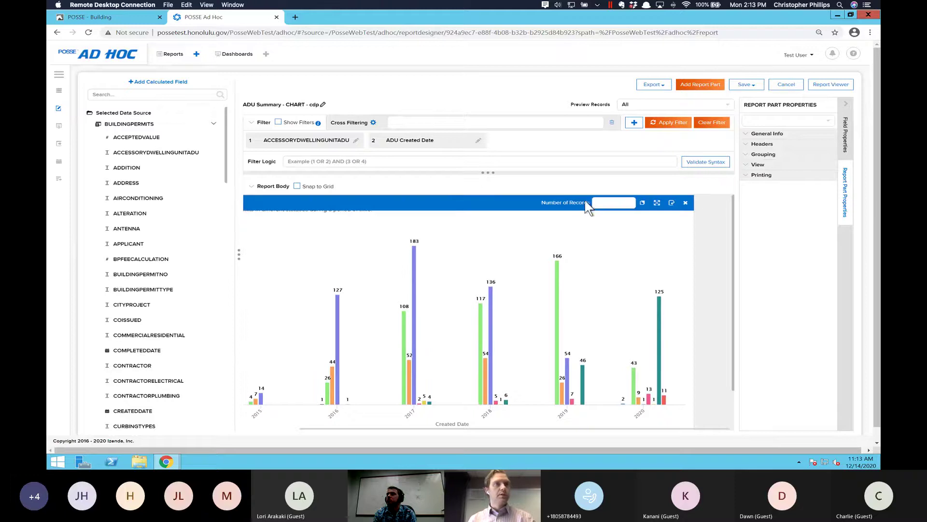
left_click(671, 204)
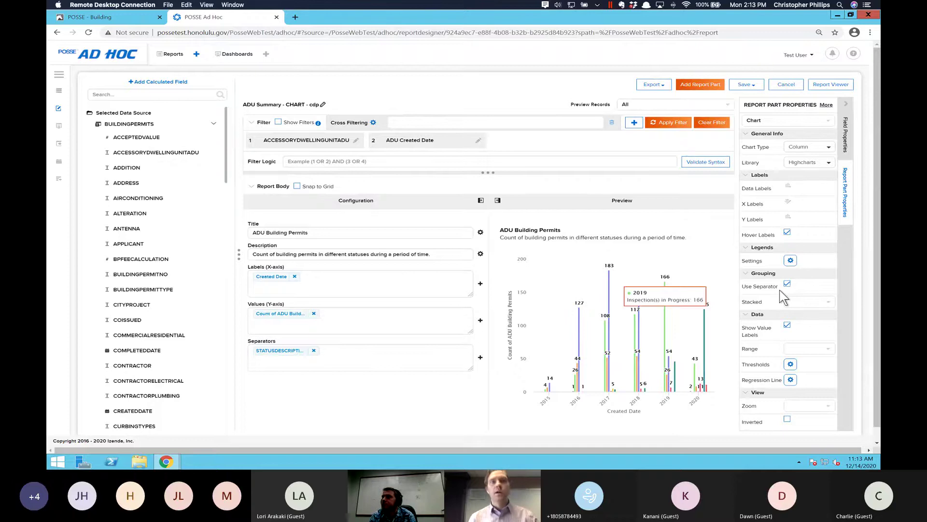
- Make the chart's legend visible and set its horizontal alignment to Center
scroll(780, 290, "down", 1)
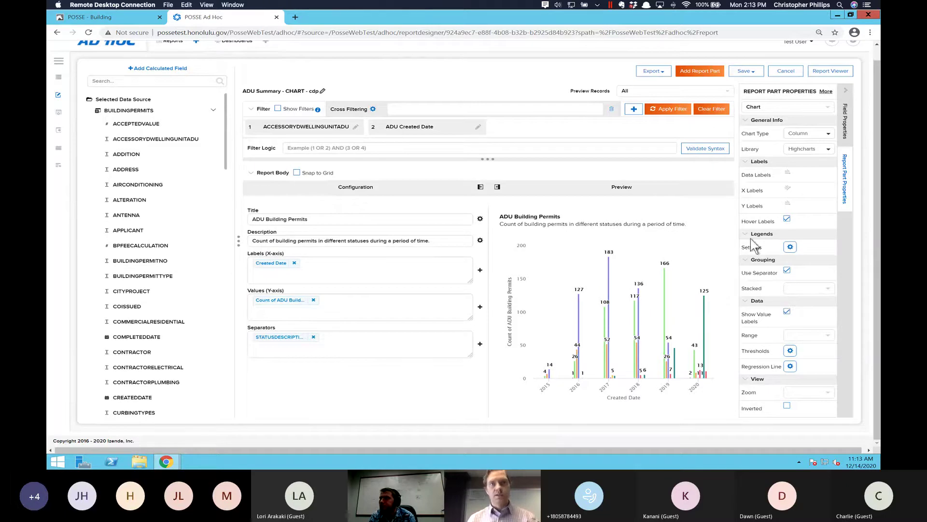
left_click(790, 247)
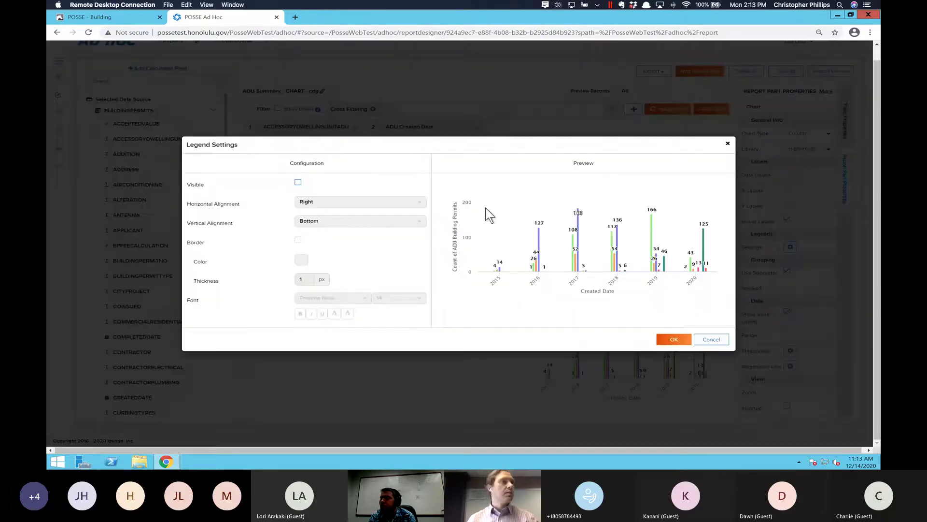
left_click(298, 183)
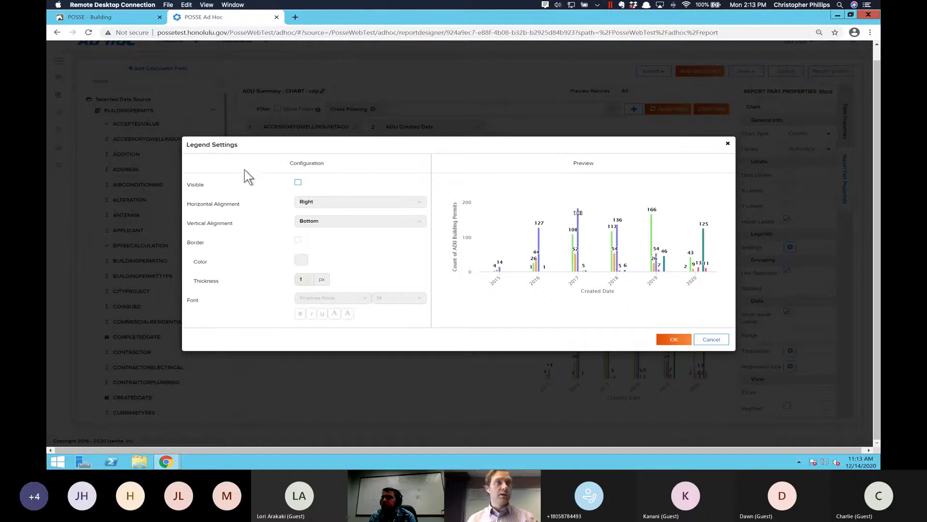
left_click(299, 182)
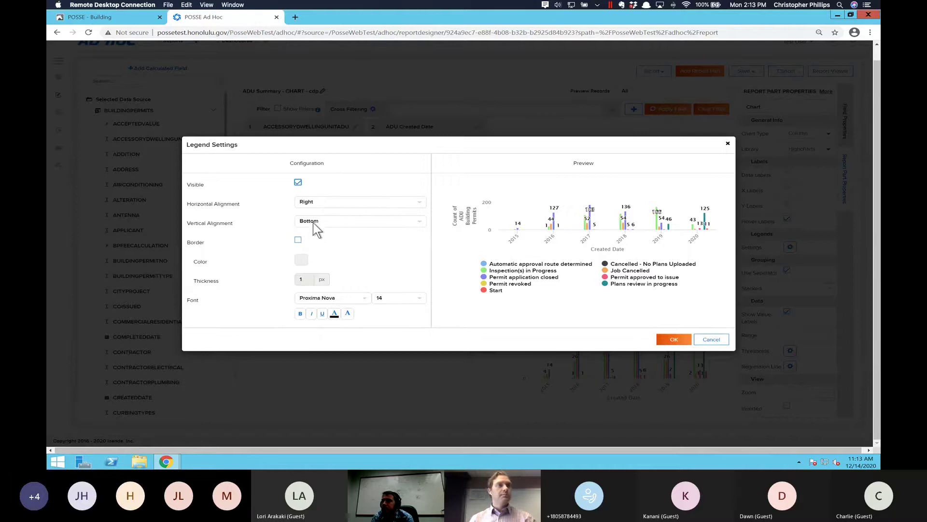
left_click(314, 201)
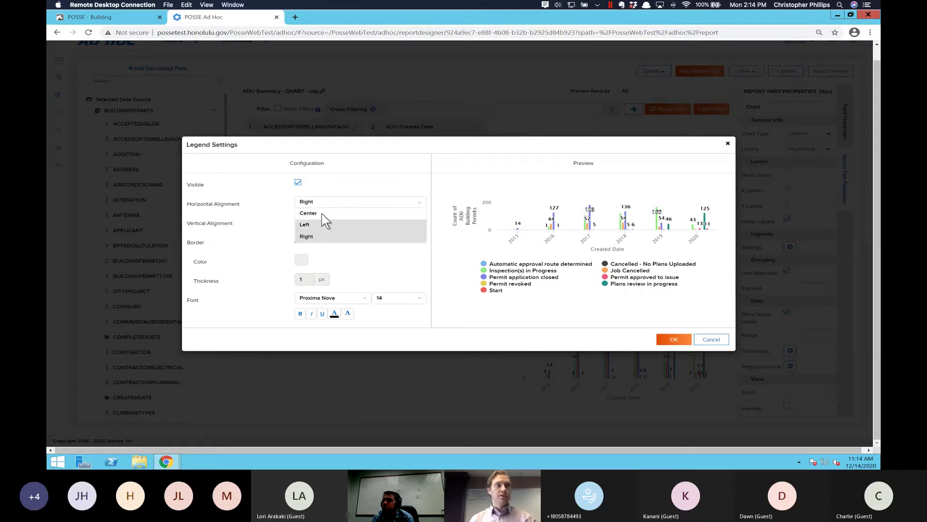
left_click(321, 213)
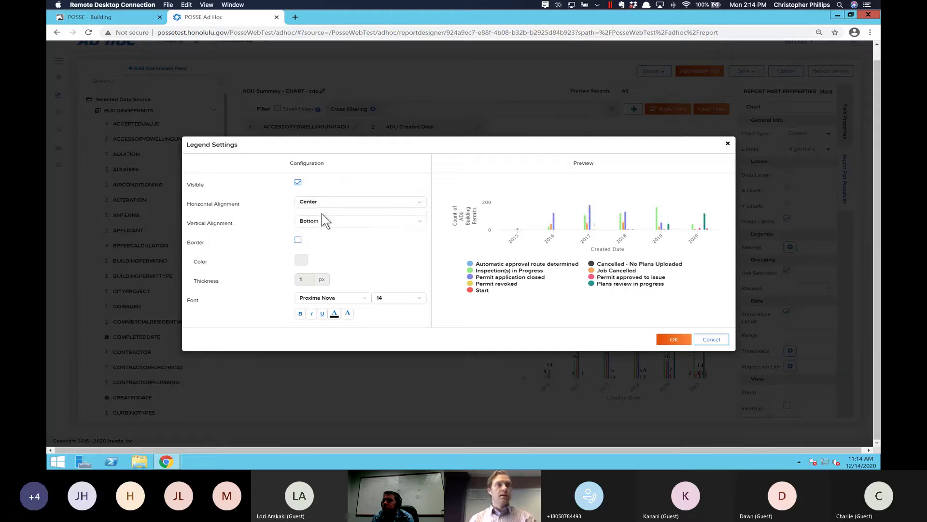
- Try the legend with Middle vertical alignment and Right horizontal alignment, and return it to Center and Bottom
left_click(325, 221)
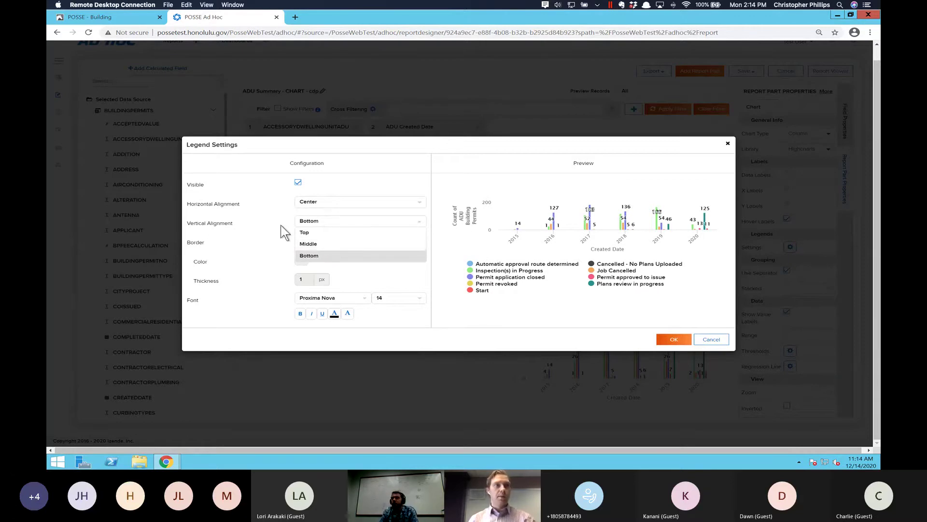
left_click(308, 244)
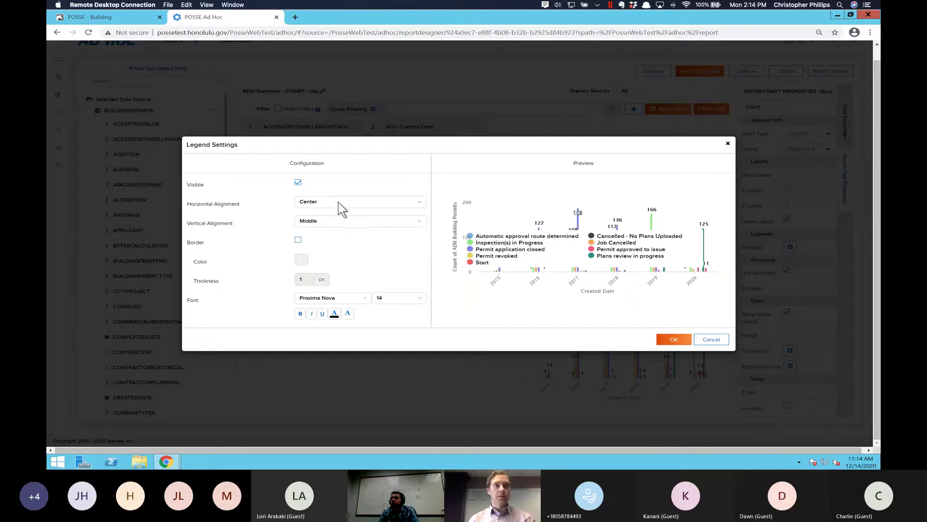
left_click(339, 202)
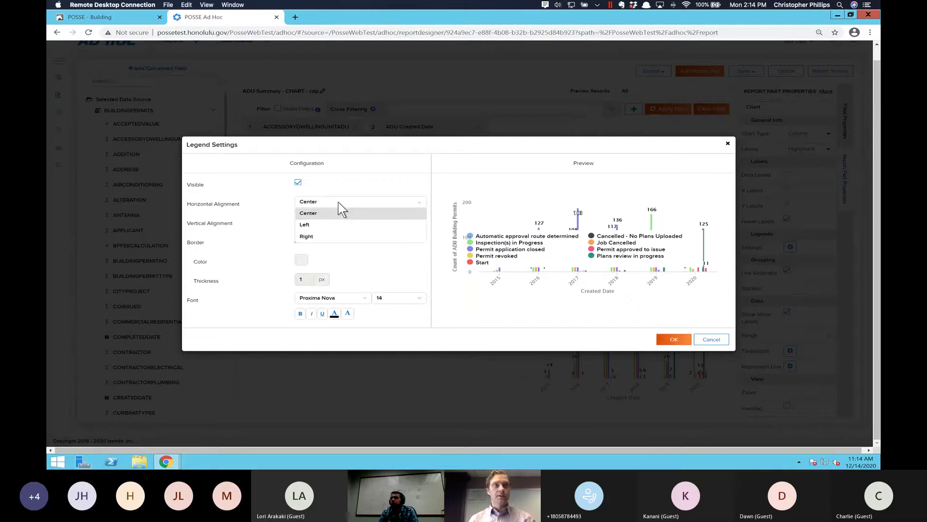
left_click(325, 237)
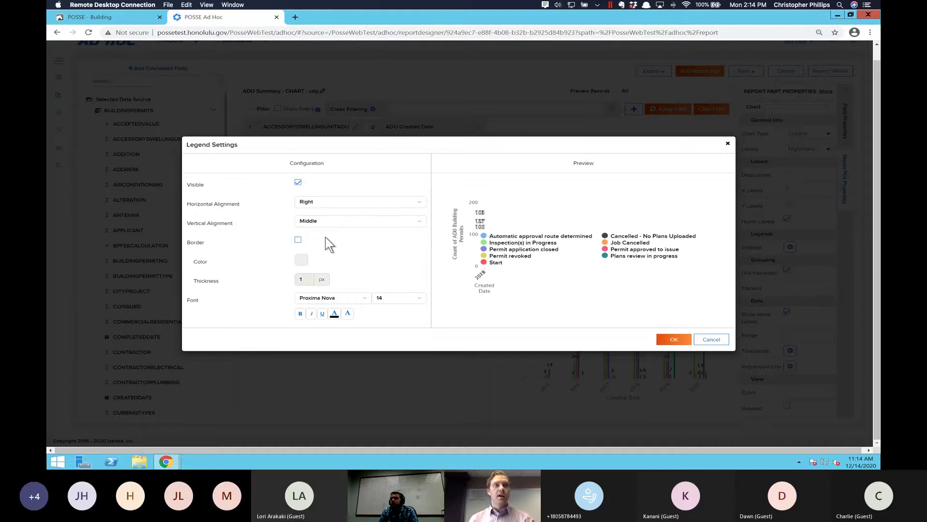
left_click(324, 201)
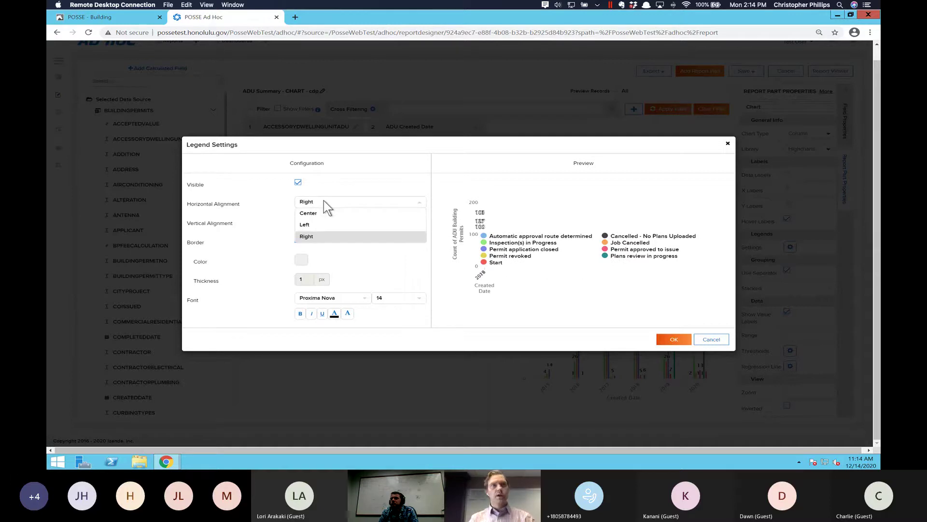
left_click(345, 214)
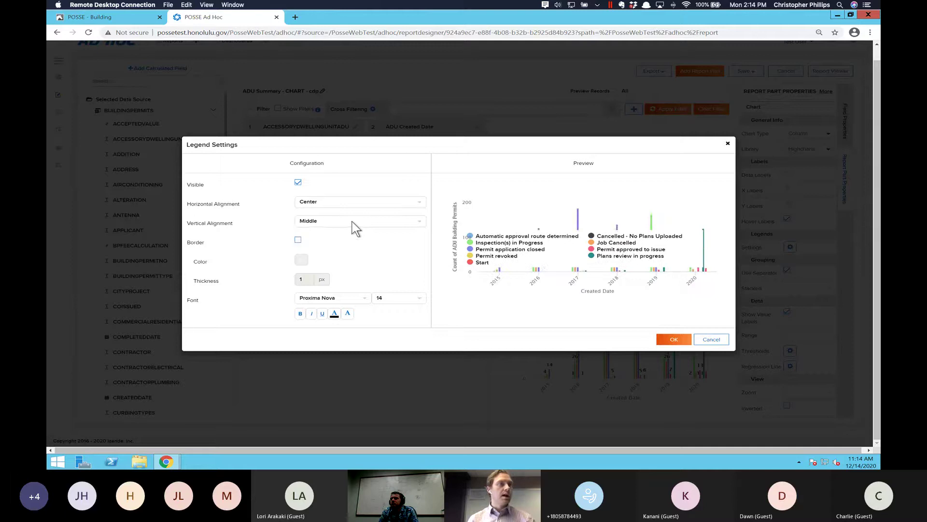
left_click(352, 222)
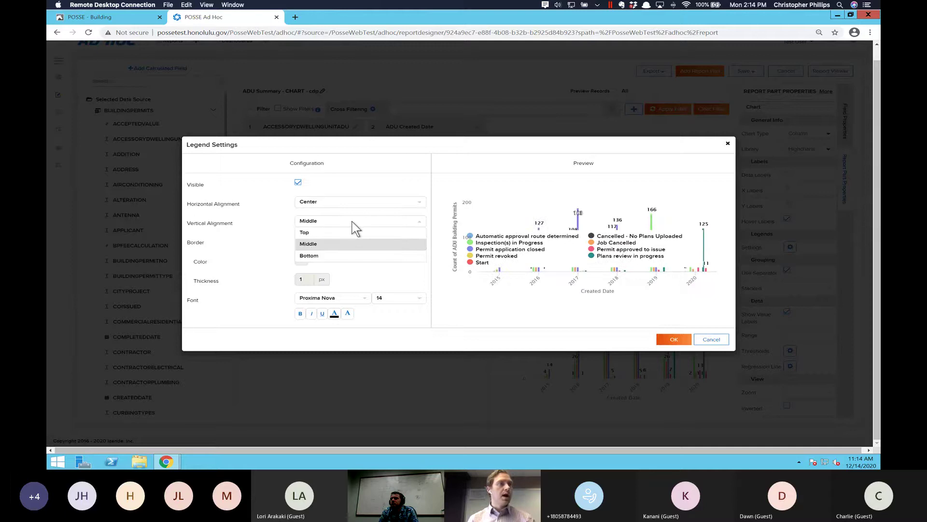
left_click(340, 256)
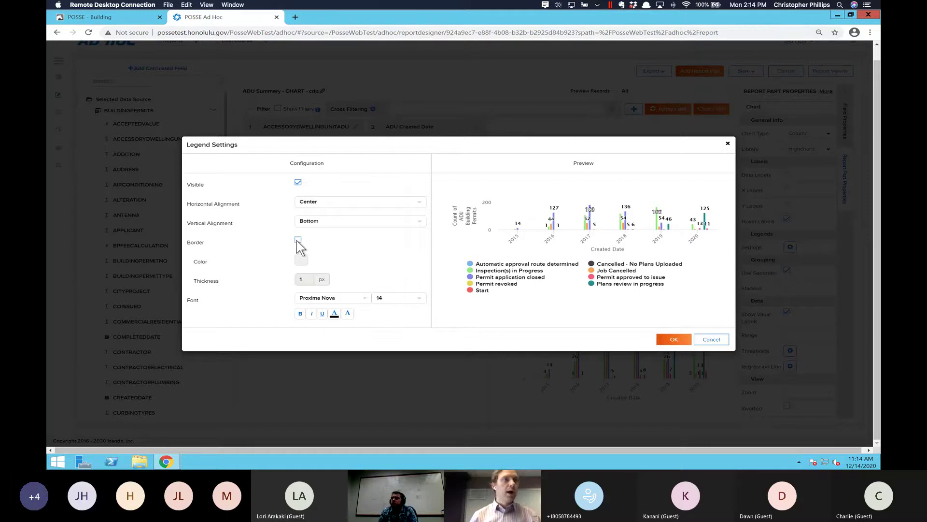
- Add a border to the chart's legend and save the ADU summary report
left_click(298, 240)
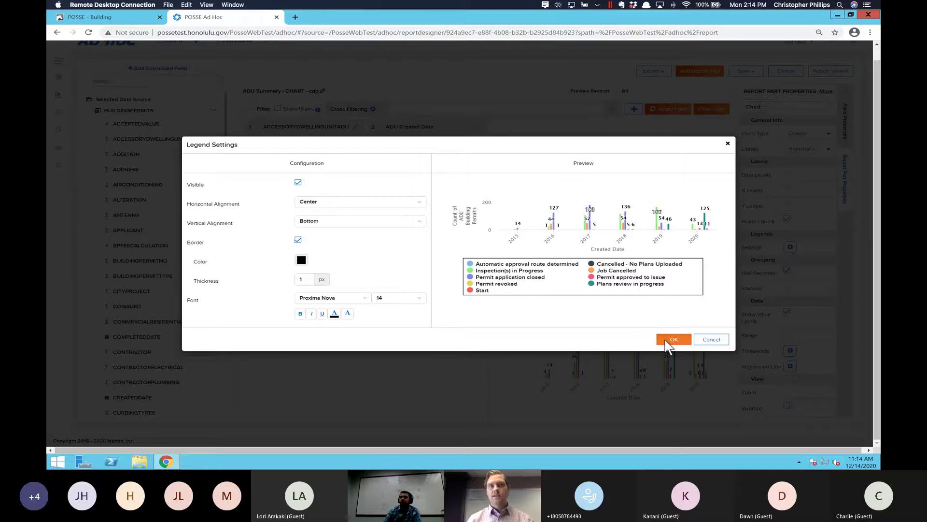
left_click(671, 340)
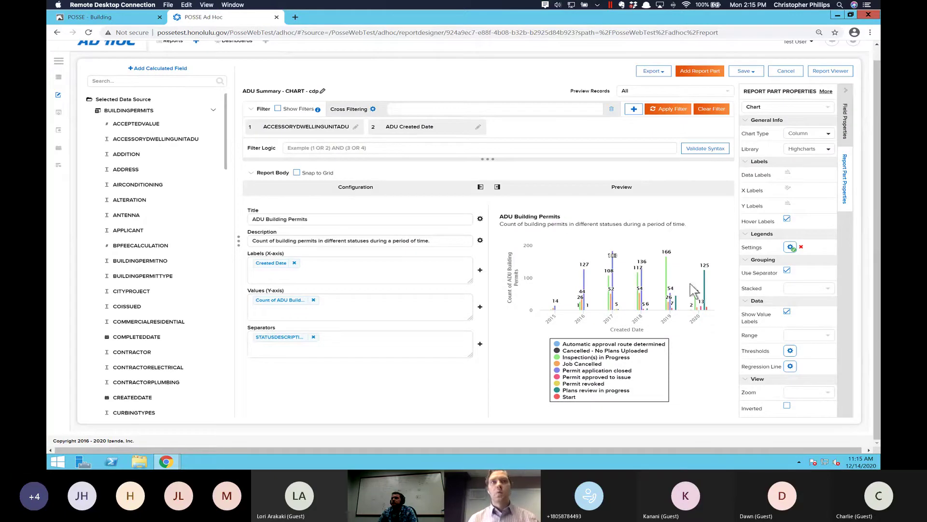
left_click(759, 76)
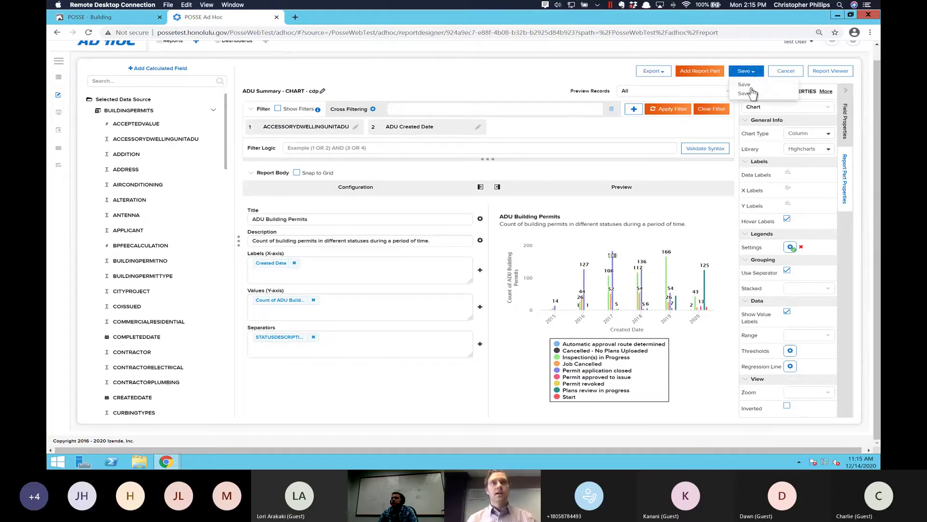
left_click(750, 89)
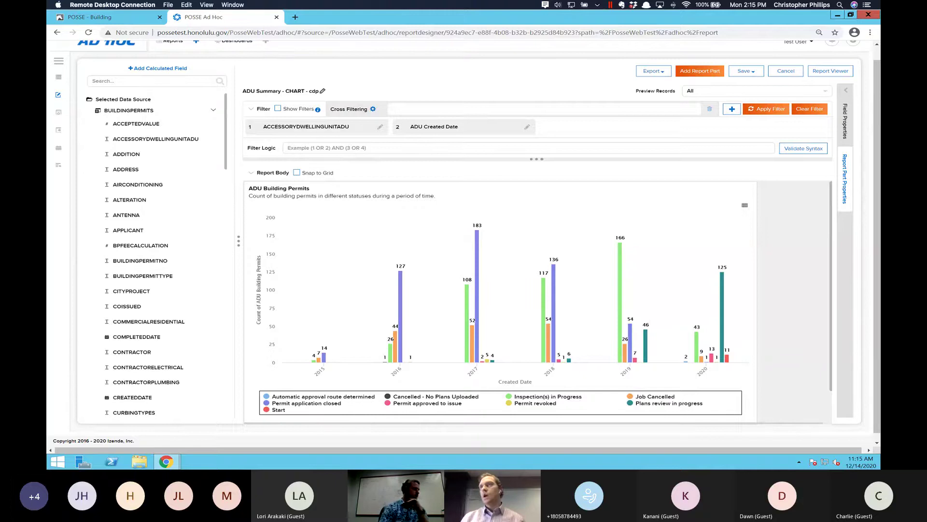
mouse_move(553, 300)
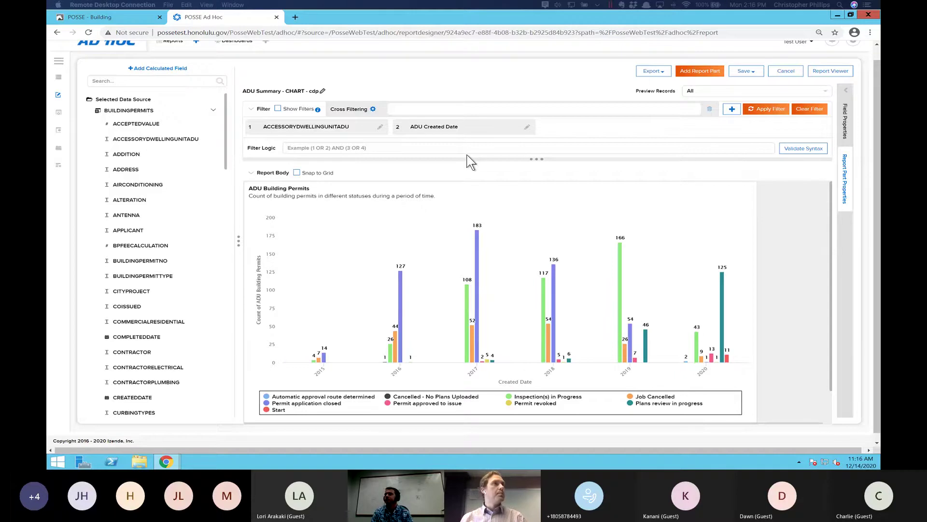
- Open the reports list and look through the reports in the Training category
left_click(170, 42)
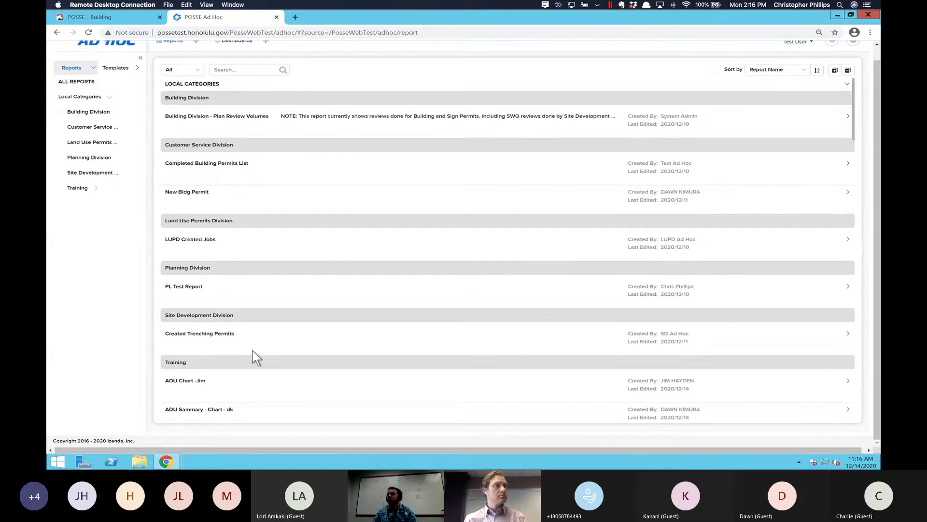
scroll(256, 358, "down", 2)
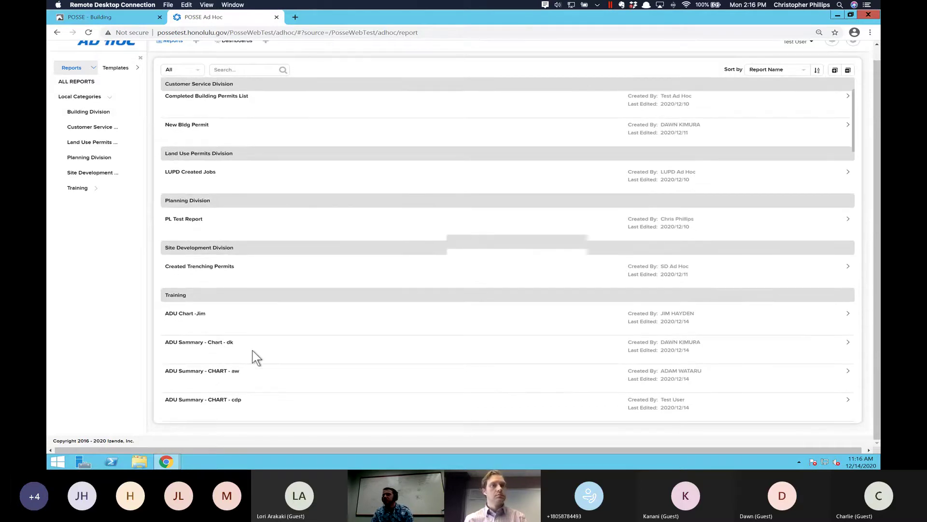
scroll(256, 357, "down", 1)
scroll(256, 357, "down", 2)
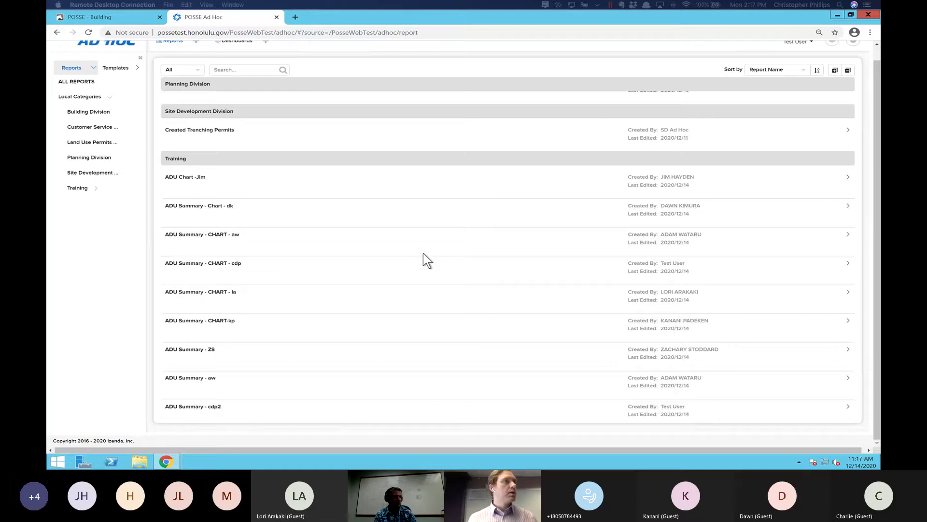
scroll(393, 276, "down", 2)
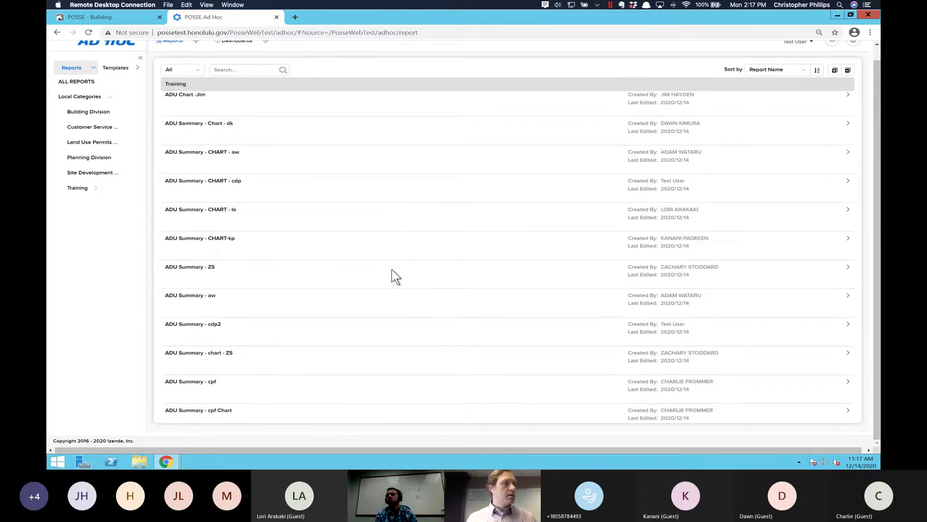
scroll(392, 271, "down", 7)
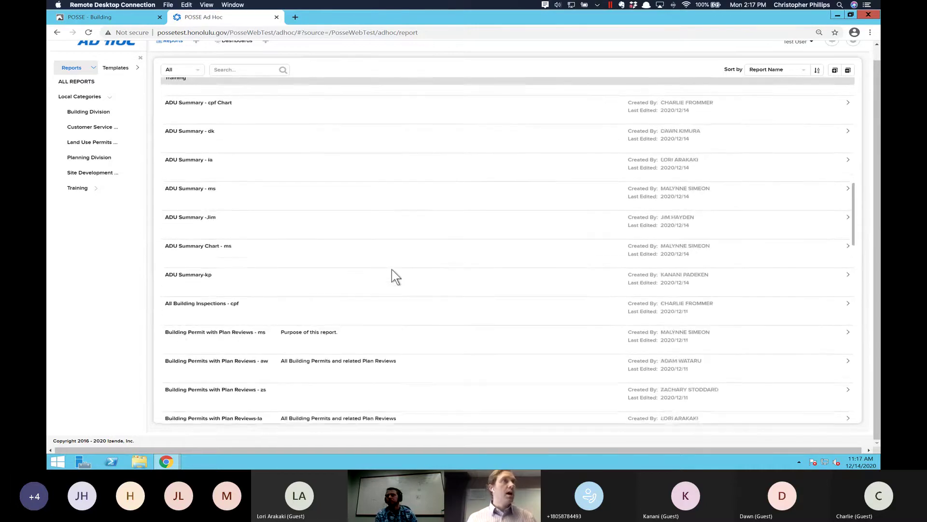
- Search the reports list for "plan review"
left_click(244, 70)
type("R")
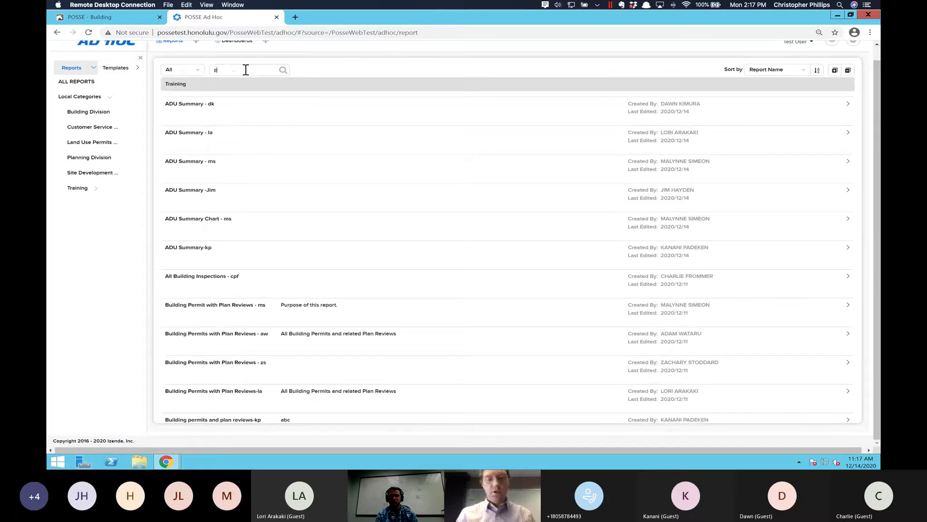
type("lan review")
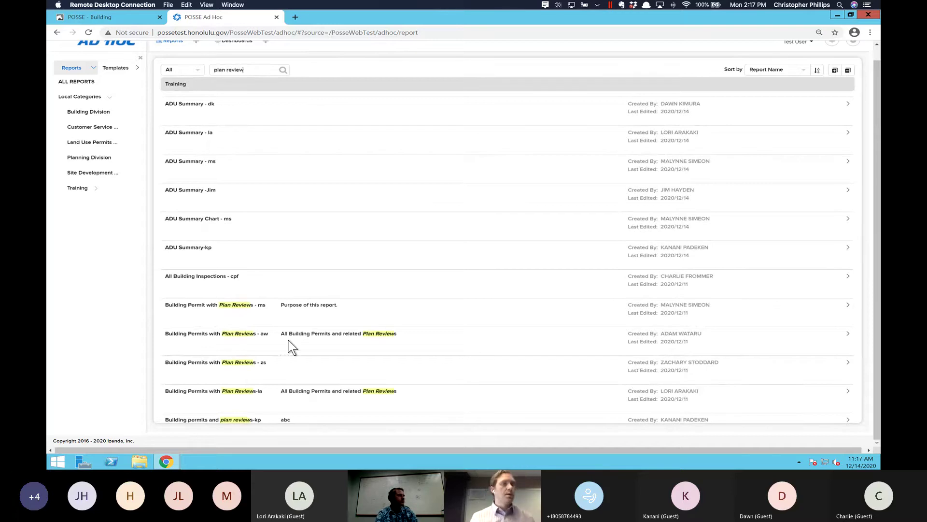
scroll(289, 340, "down", 3)
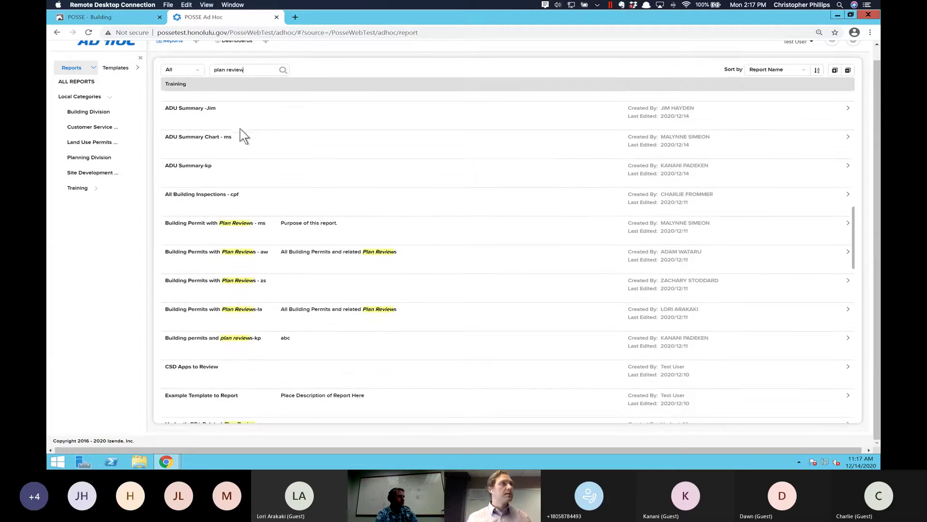
key("Return")
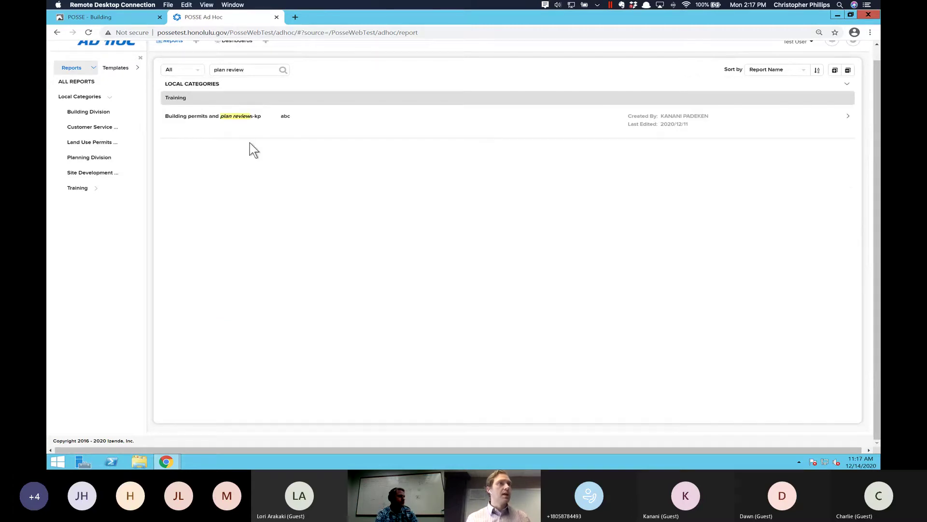
- Open the "Building permits and plan reviews-kp" report and switch it to design mode
left_click(242, 117)
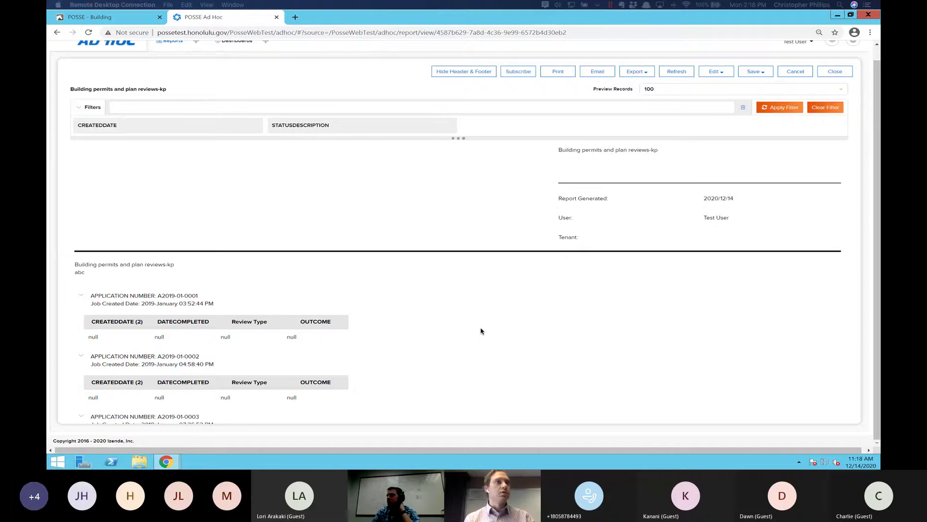
left_click(711, 75)
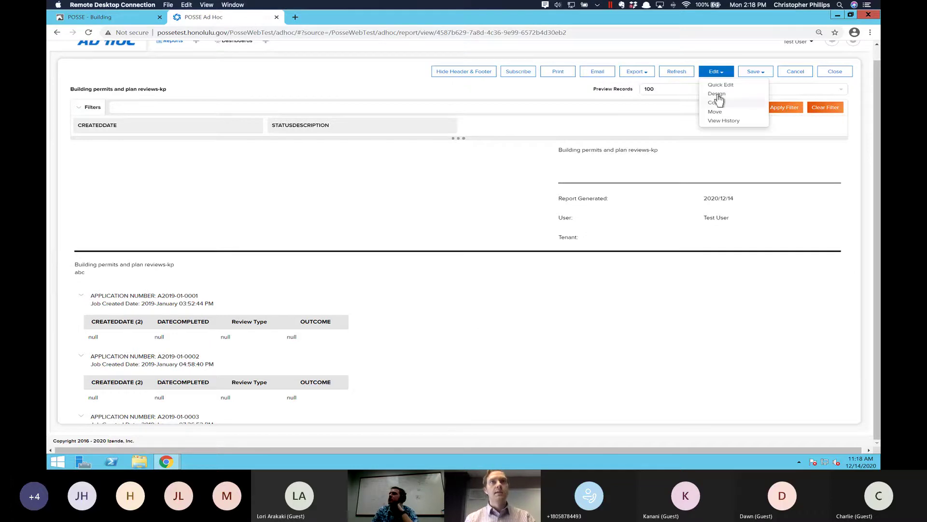
left_click(717, 94)
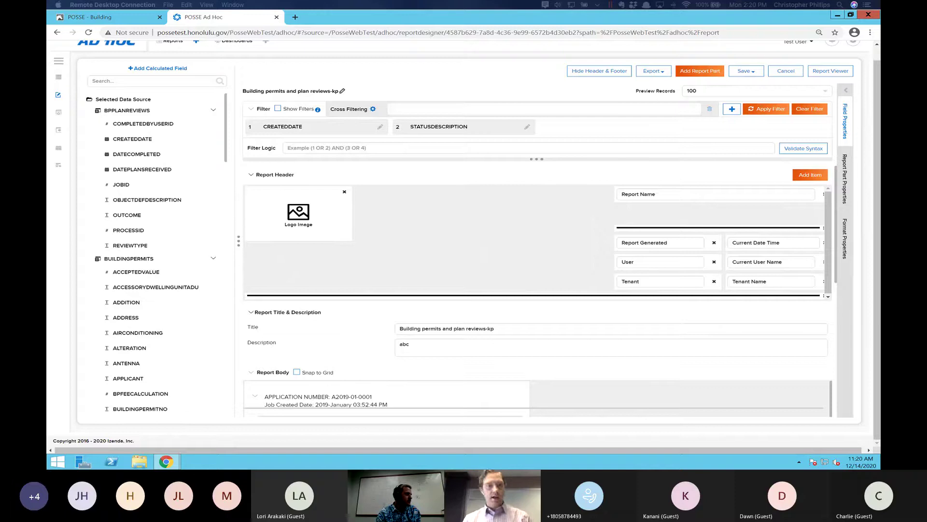
- Check the web address of the POSSE Building page and return to the report designer
left_click(112, 18)
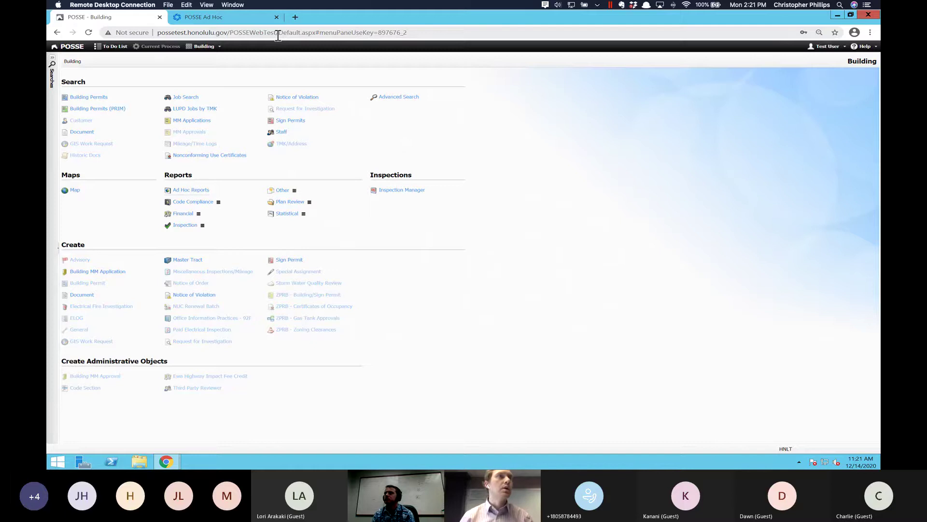
left_click(238, 19)
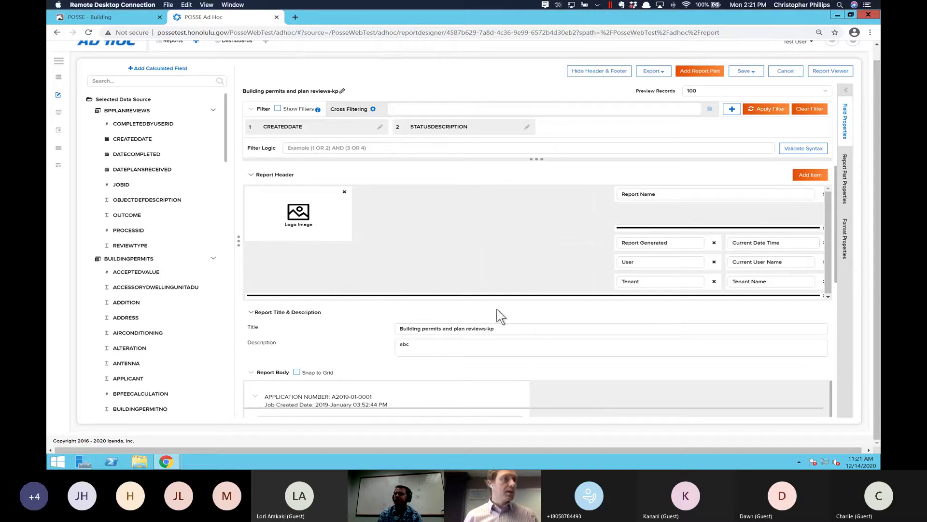
- Open the configuration of the grid in the report body to show its columns and separators
scroll(468, 381, "down", 5)
scroll(469, 381, "up", 2)
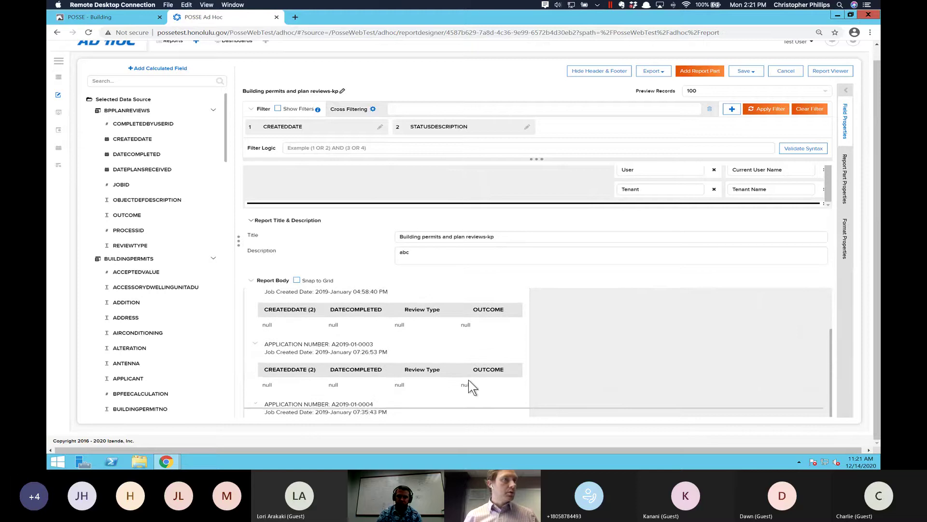
scroll(458, 311, "up", 2)
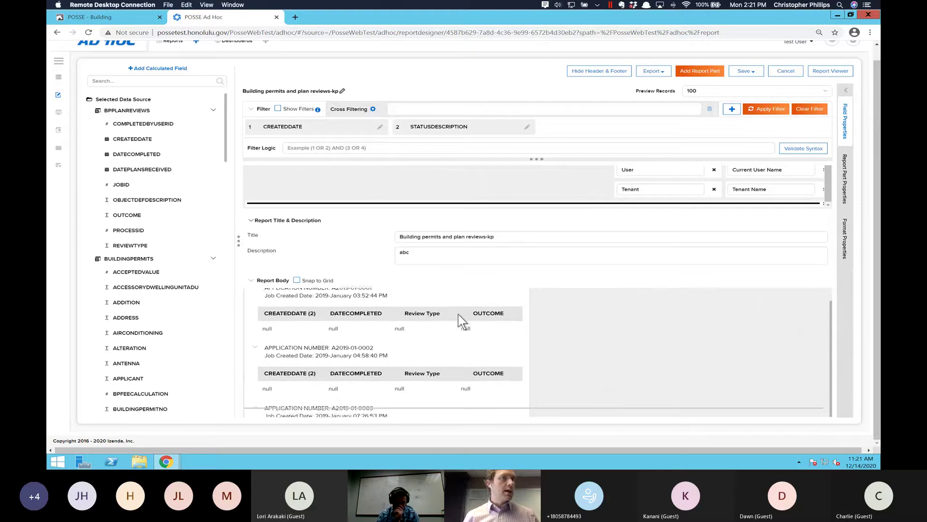
scroll(465, 300, "up", 3)
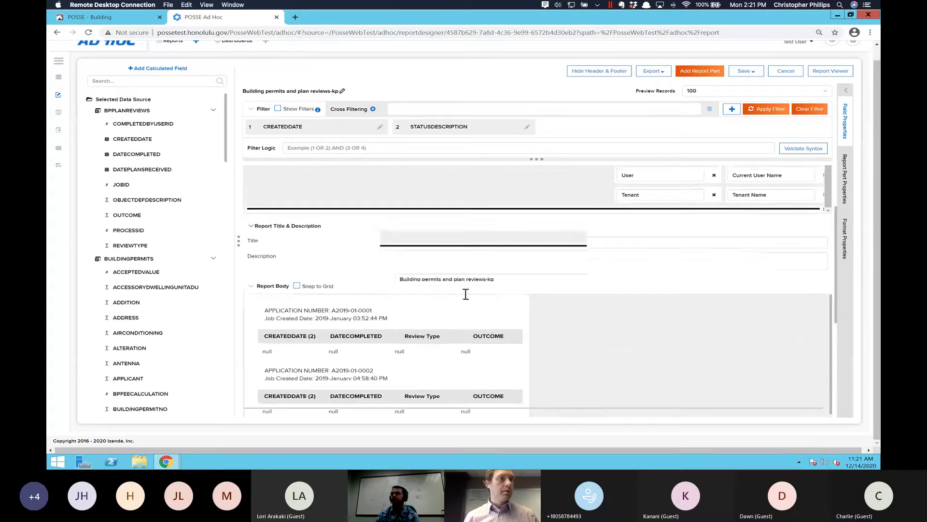
mouse_move(468, 358)
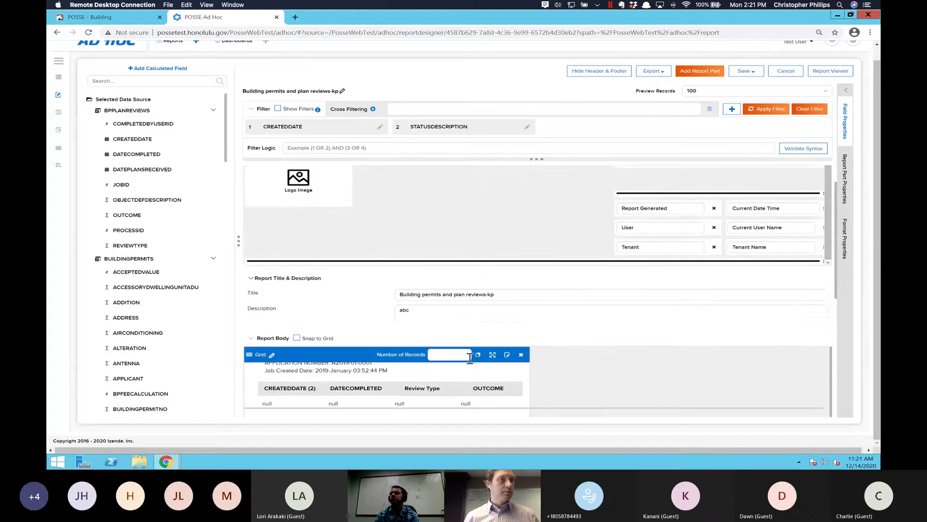
left_click(507, 355)
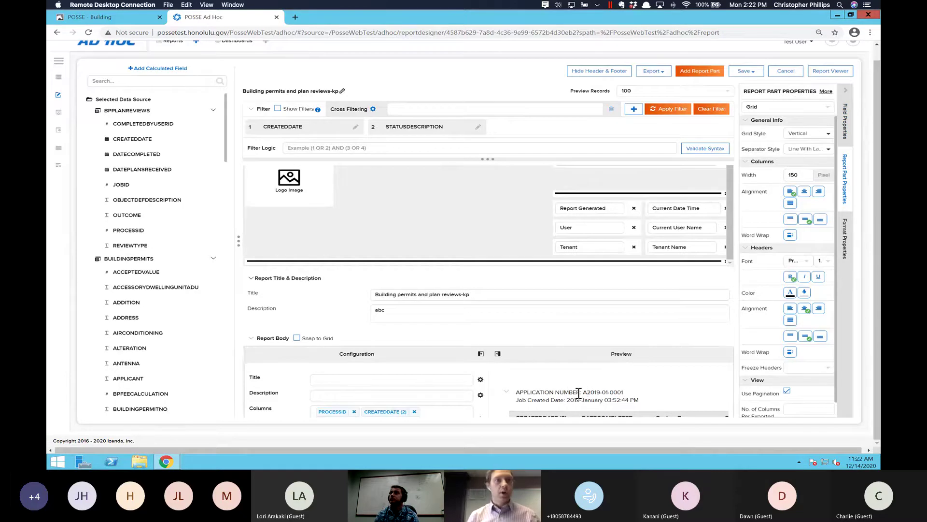
scroll(589, 392, "down", 1)
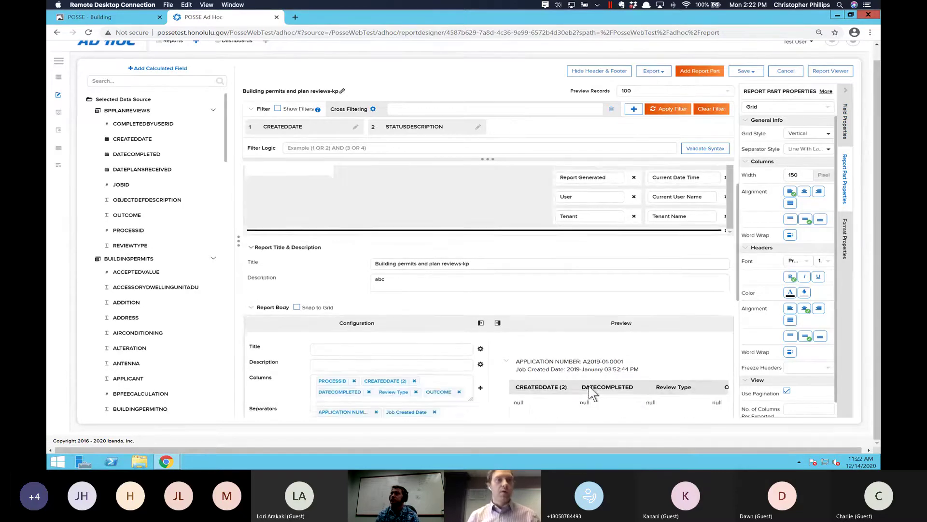
scroll(588, 352, "down", 2)
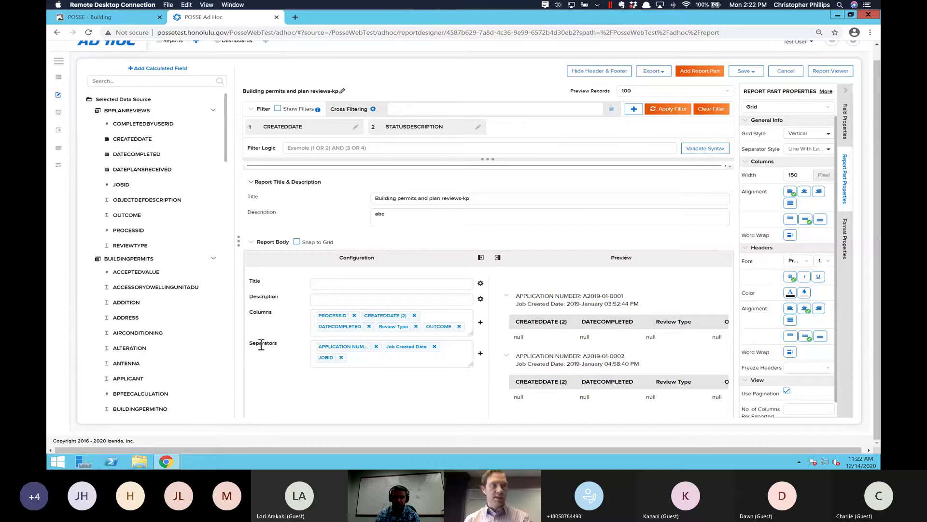
left_click(339, 348)
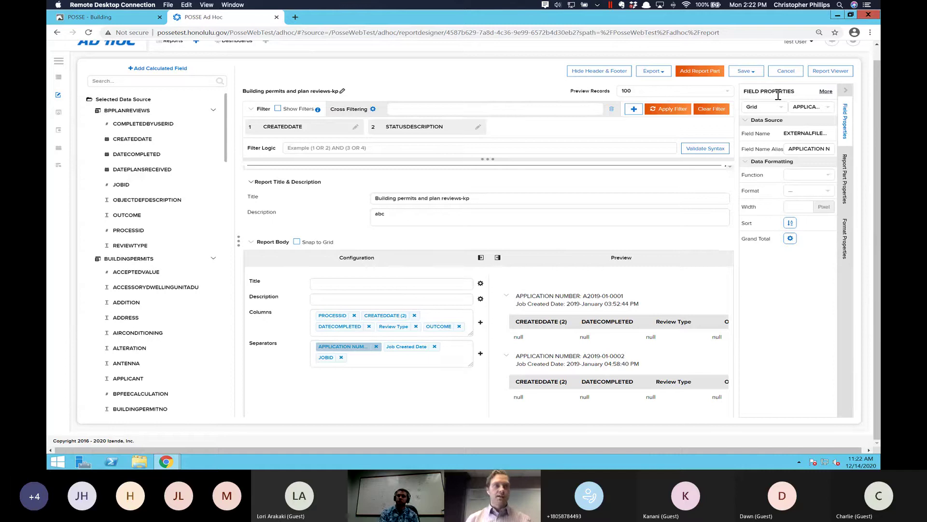
left_click(825, 93)
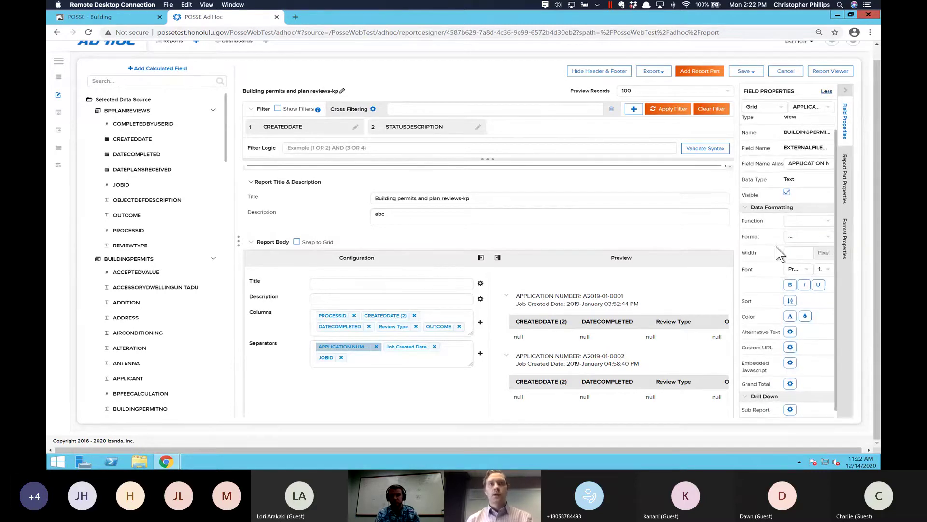
left_click(790, 348)
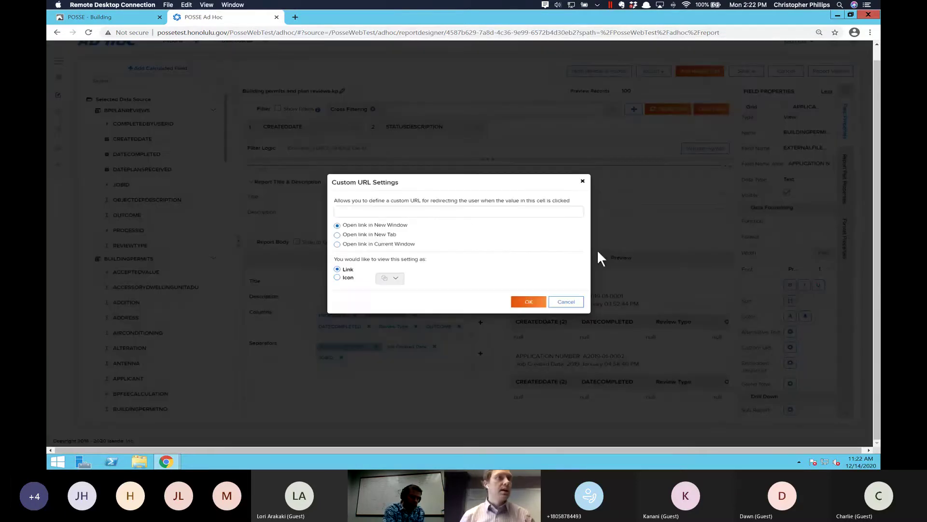
left_click(465, 212)
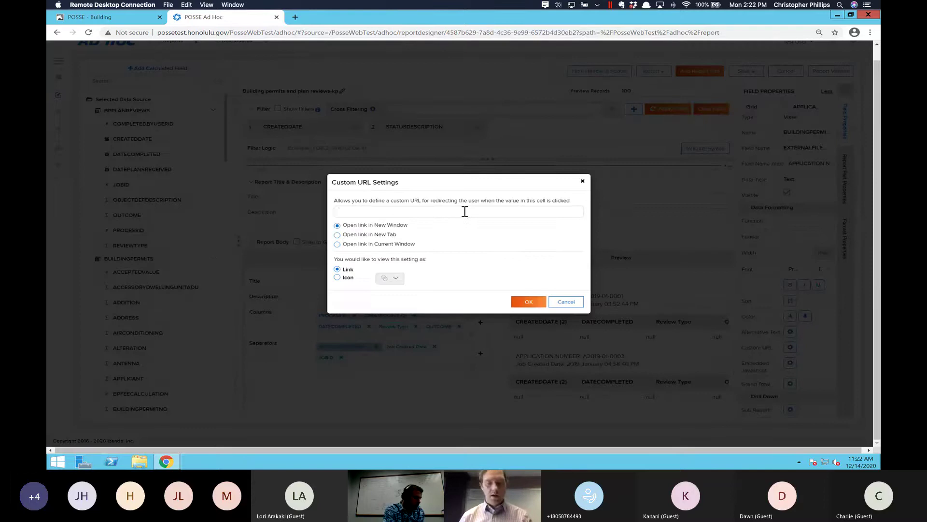
type("http://possetest.honolulu.gov/PosseWebTest/#PosseObjectId={[JOBID]}")
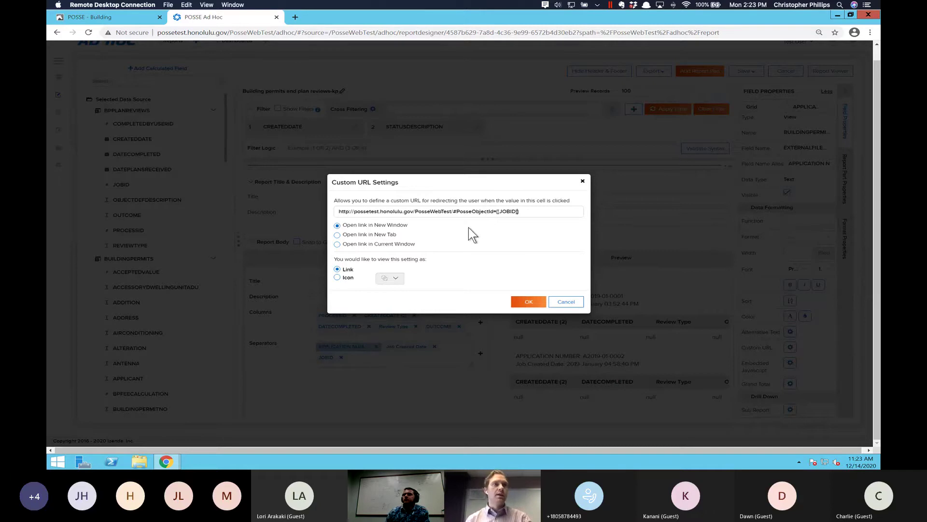
- Try the Icon display for the custom URL, return it to Link, and apply the URL settings
left_click(337, 277)
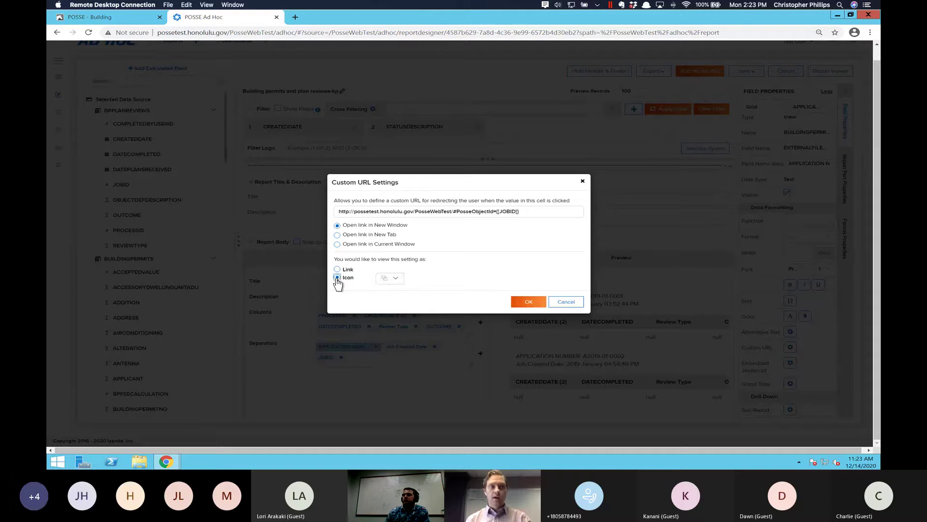
left_click(396, 280)
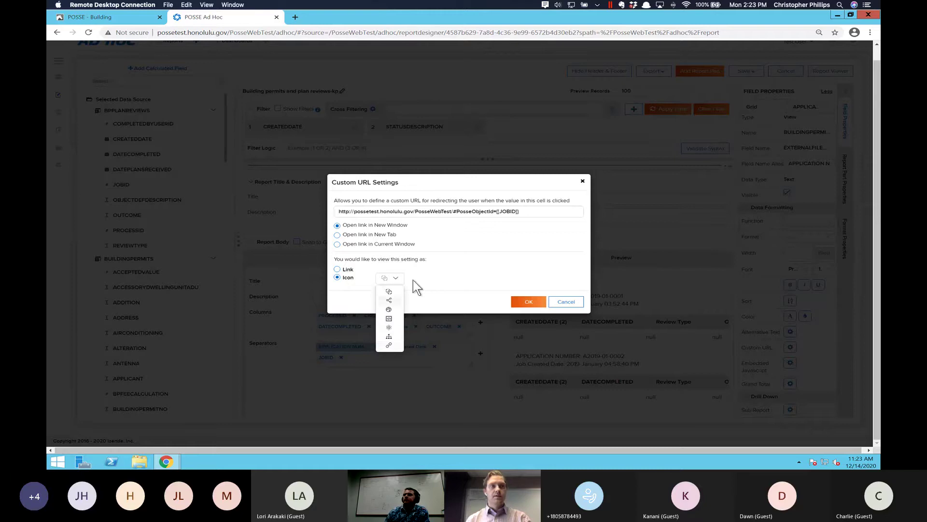
left_click(341, 278)
left_click(338, 269)
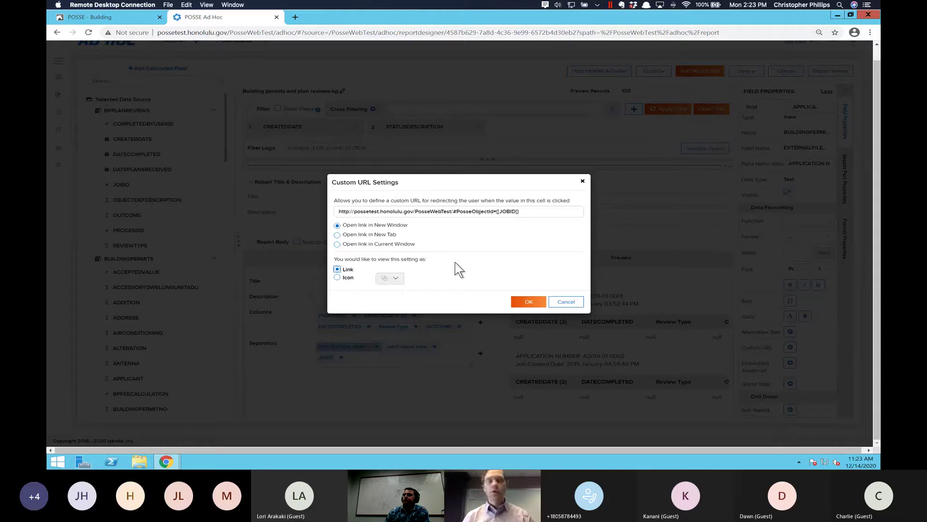
left_click(519, 302)
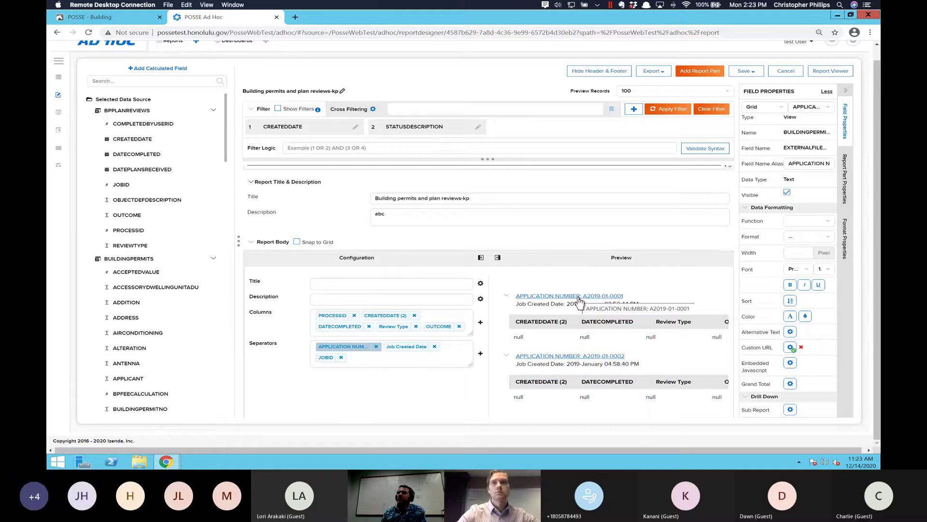
- Examine the field properties of the JOBID separator, including its visibility and custom URL
left_click(325, 357)
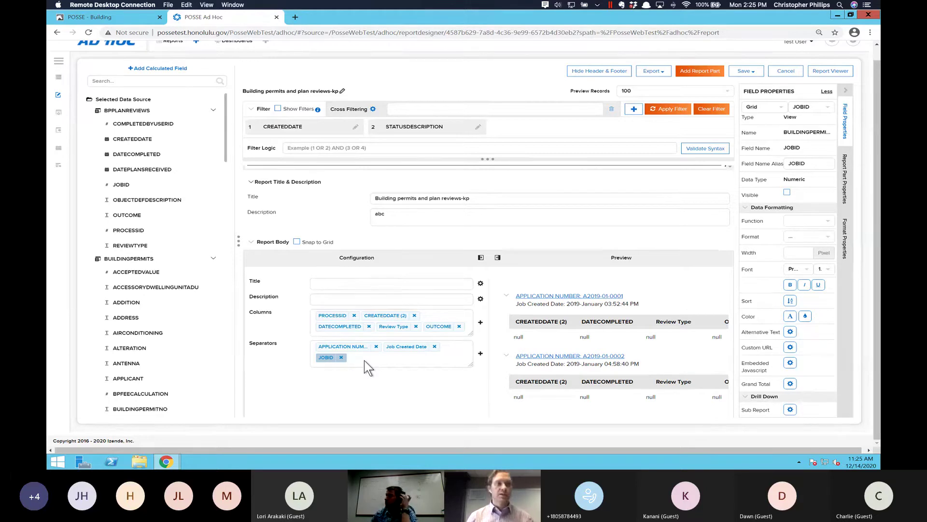
left_click(792, 347)
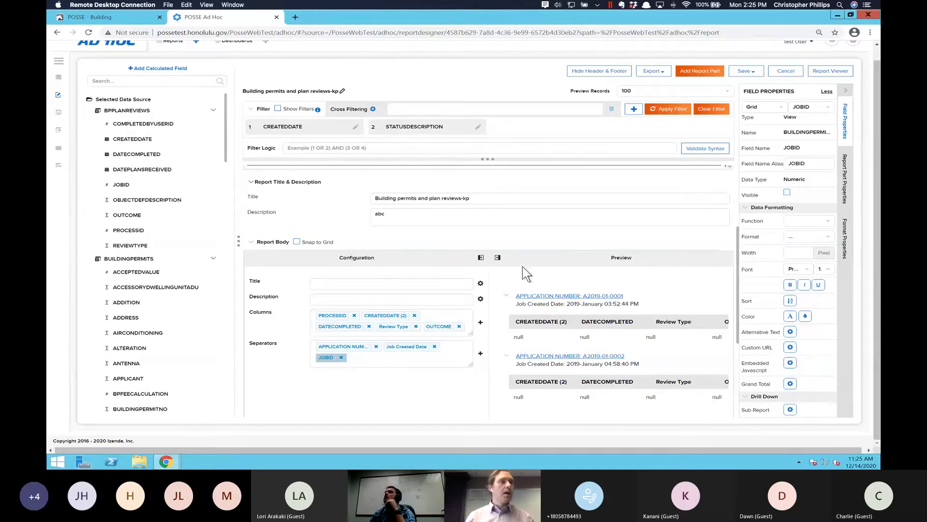
left_click(518, 287)
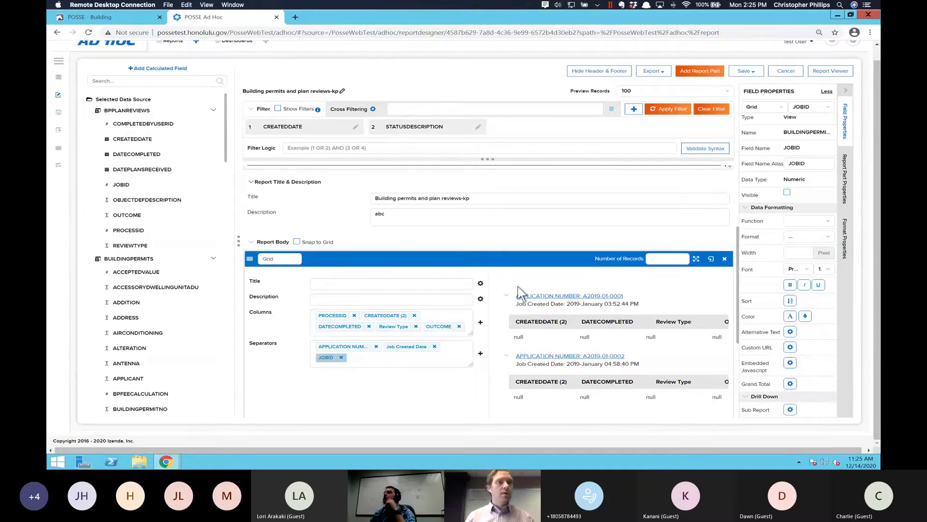
- Set the grand total of the APPLICATION NUMBER separator to the Count Distinct function with number format 0,000
left_click(358, 348)
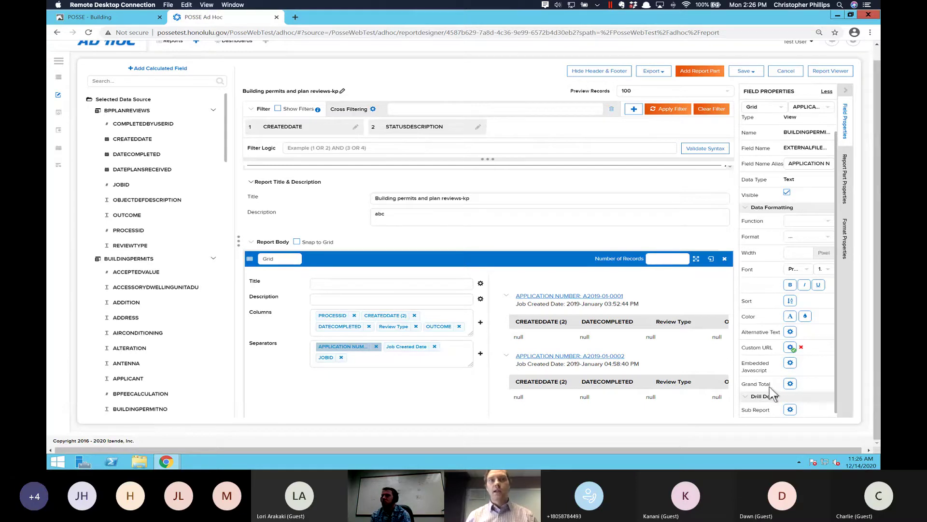
left_click(791, 384)
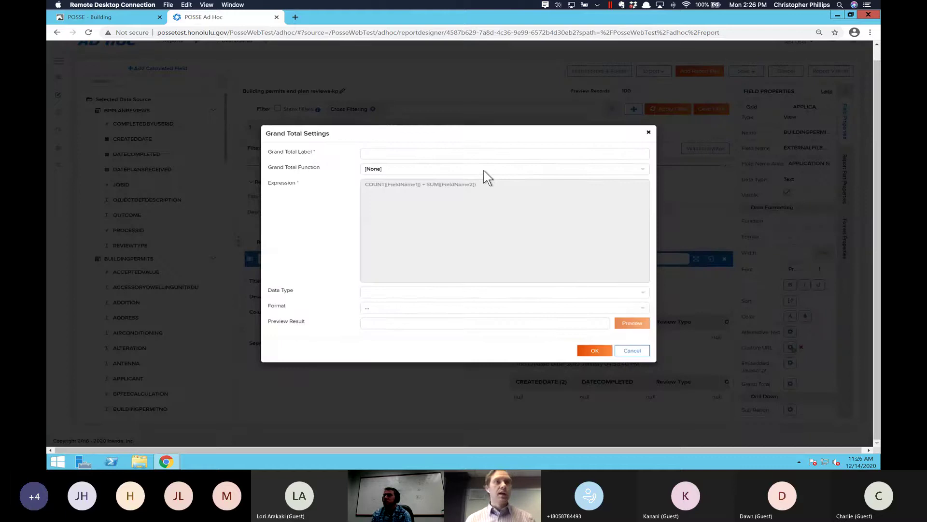
left_click(486, 173)
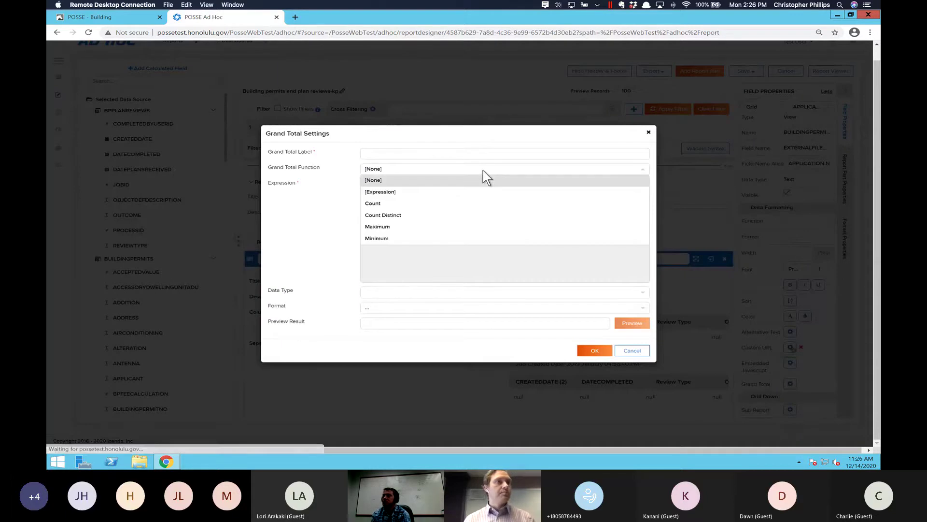
left_click(385, 216)
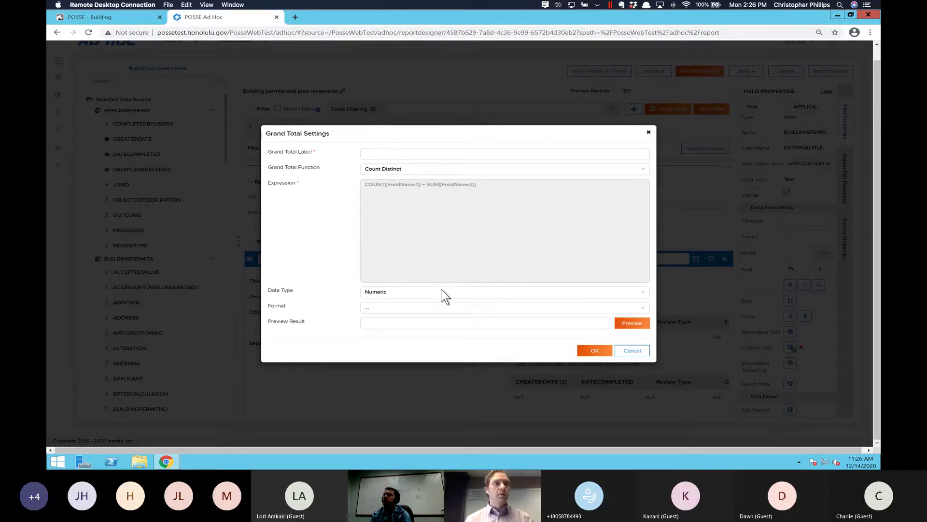
left_click(639, 307)
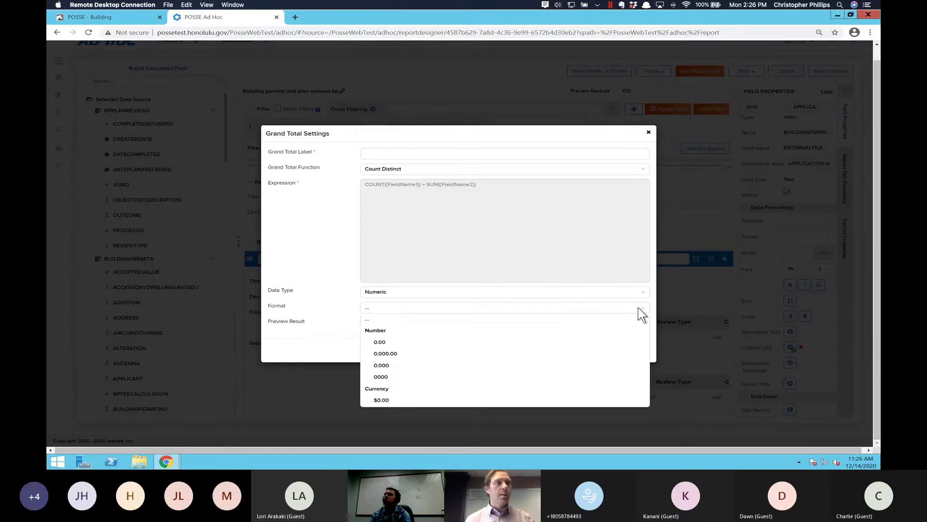
left_click(387, 367)
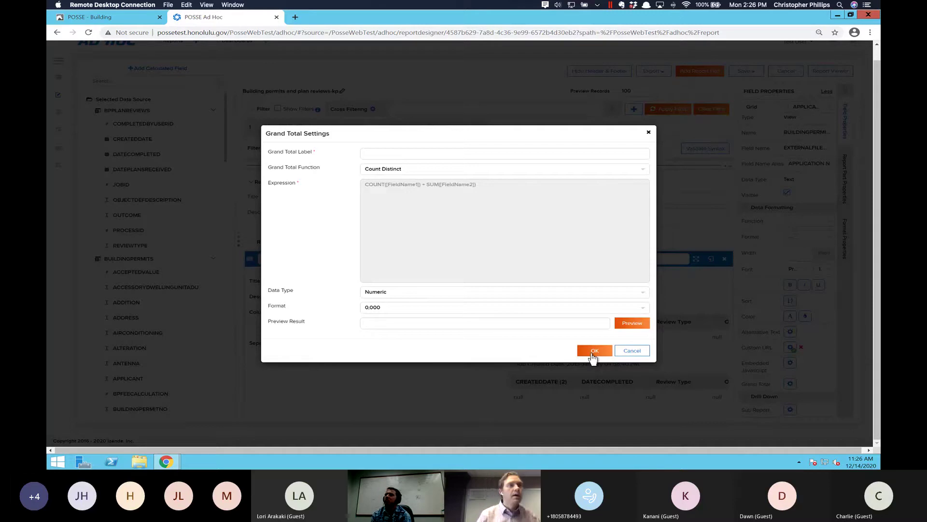
- Label the grand total "Job Grand Total" and apply its settings
left_click(419, 158)
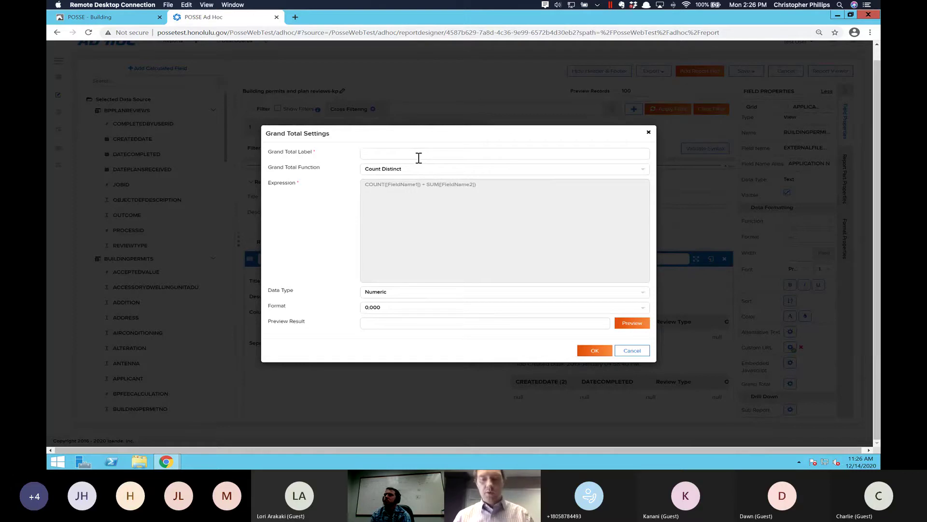
type("Job")
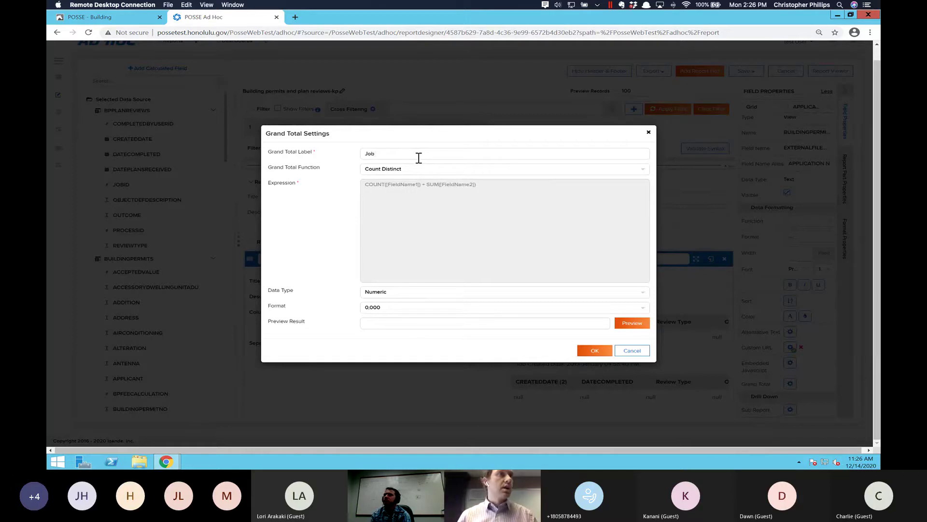
type(" Grand Total")
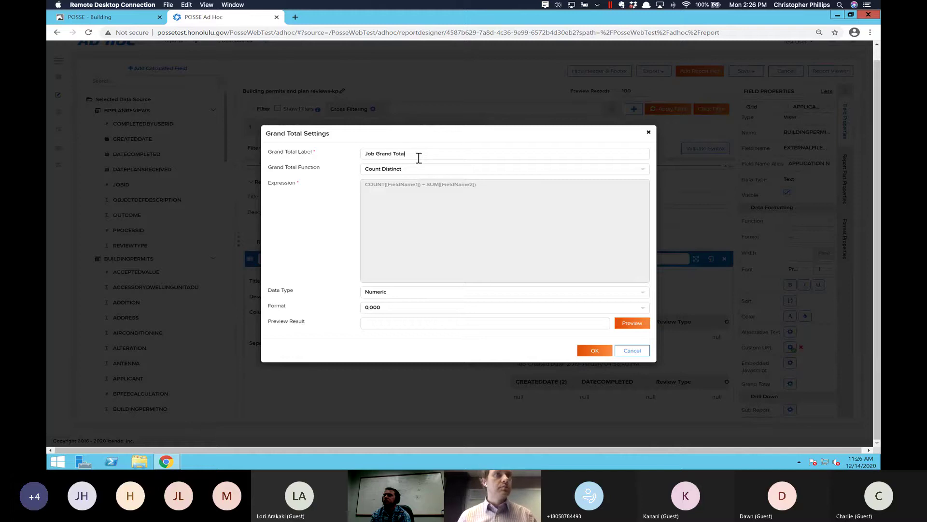
left_click(587, 352)
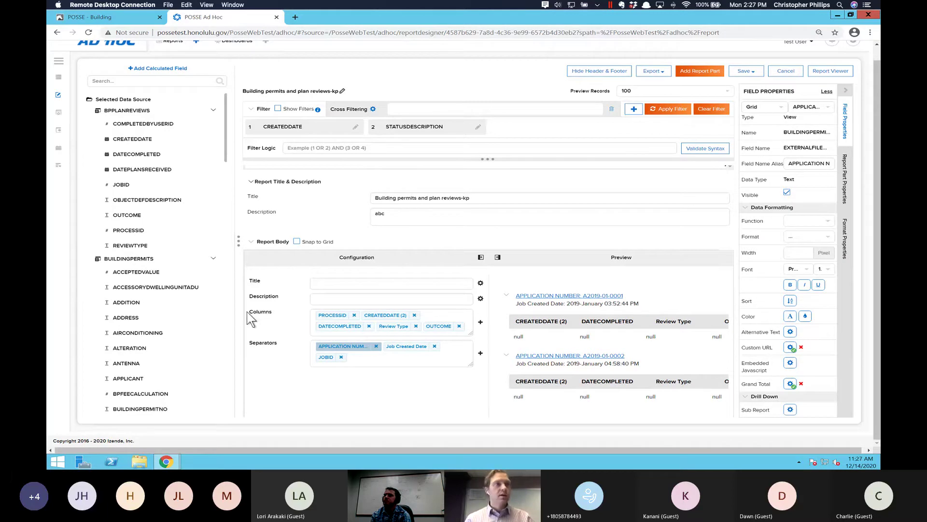
- Examine the grid preview's columns from CREATEDDATE (2) through OUTCOME
left_click_drag(327, 314, 328, 315)
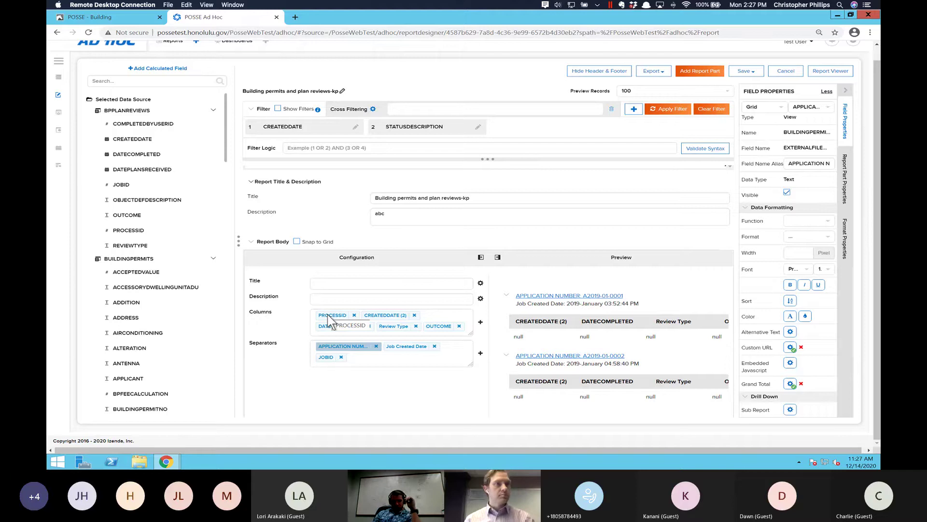
left_click_drag(327, 317, 344, 321)
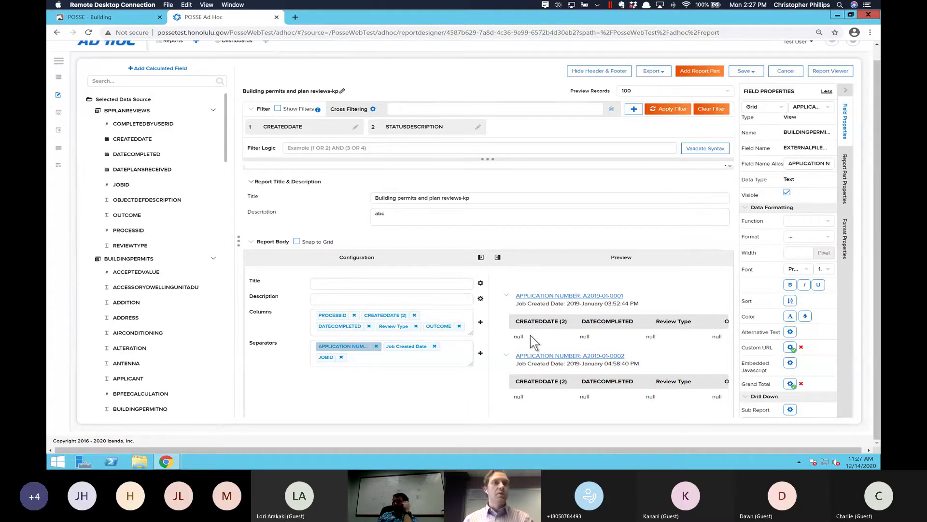
scroll(530, 336, "right", 3)
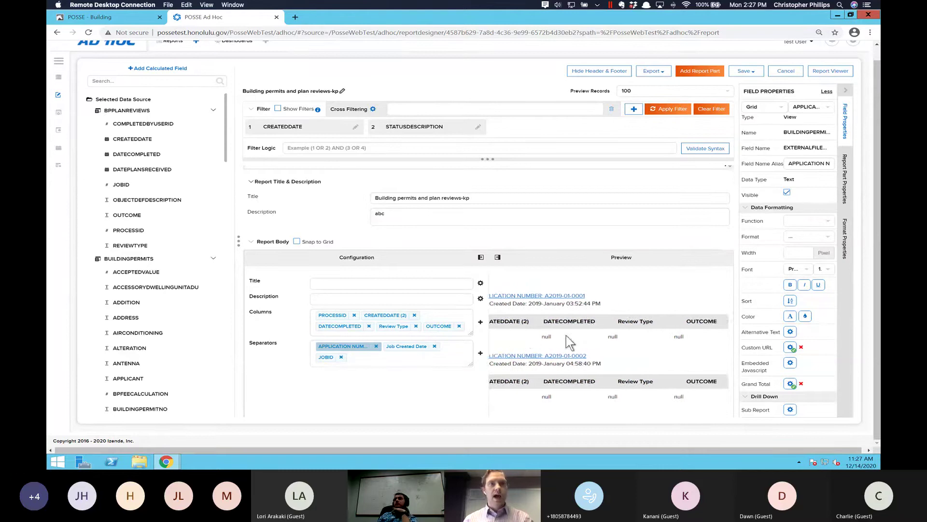
scroll(566, 338, "right", 2)
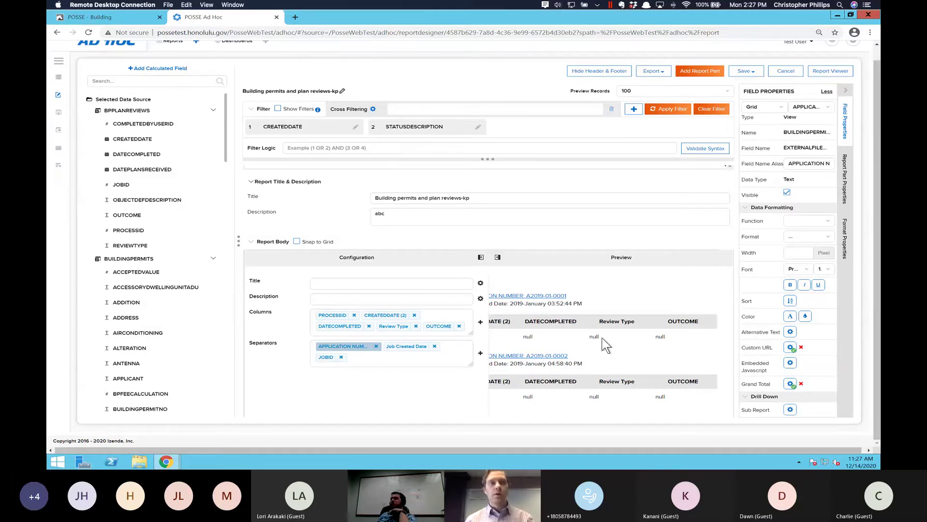
scroll(606, 342, "left", 3)
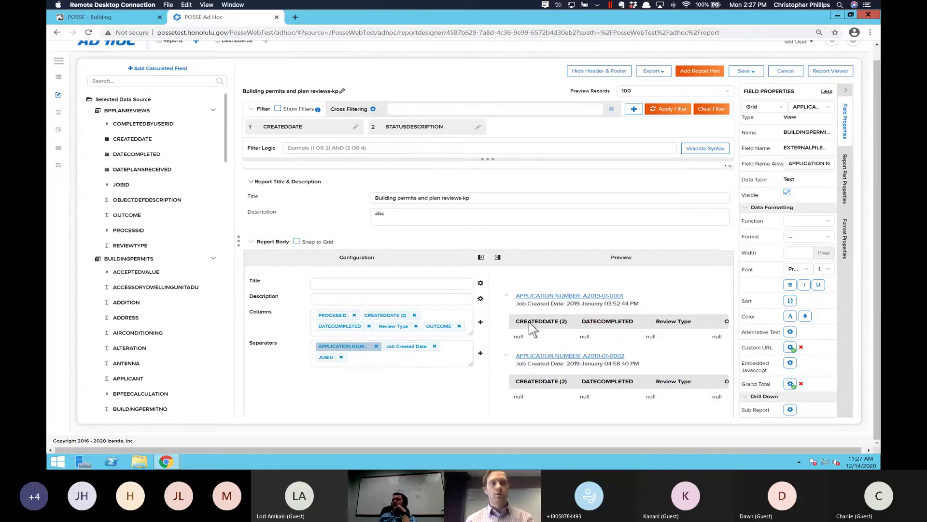
scroll(611, 333, "right", 3)
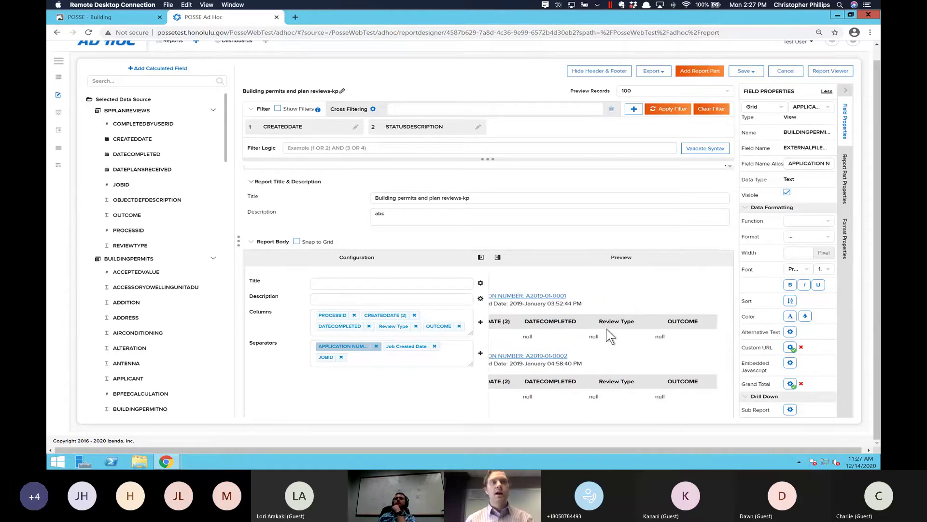
- Open the subtotal settings of the OUTCOME column and set the subtotal function to [Expression]
left_click(439, 326)
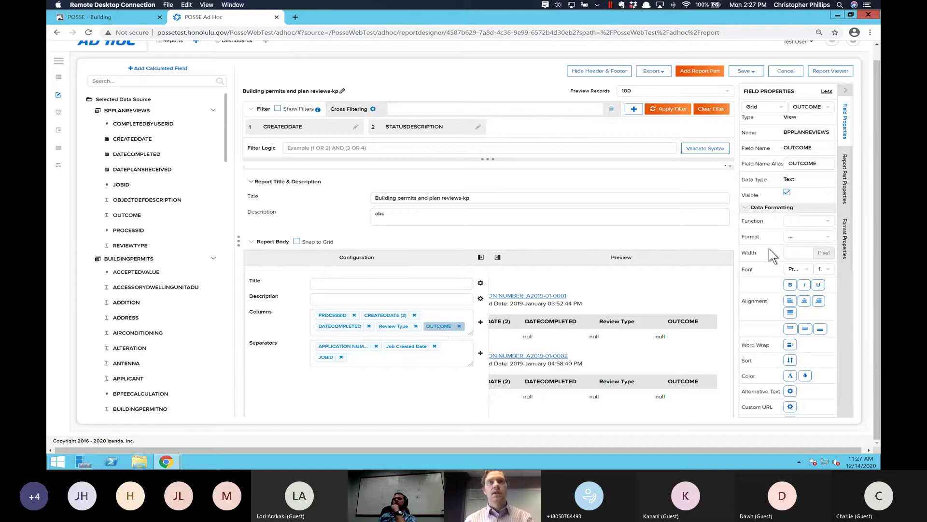
left_click(791, 303)
scroll(769, 330, "down", 5)
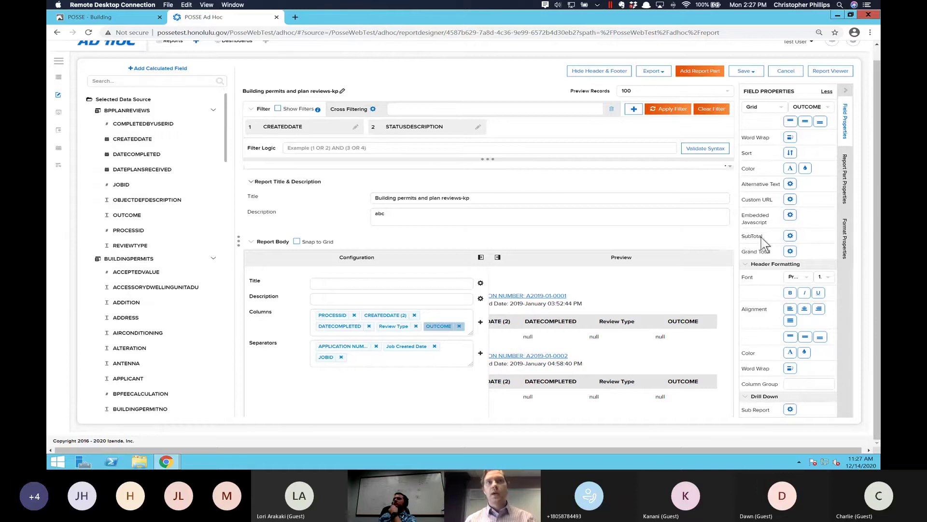
scroll(762, 282, "up", 1)
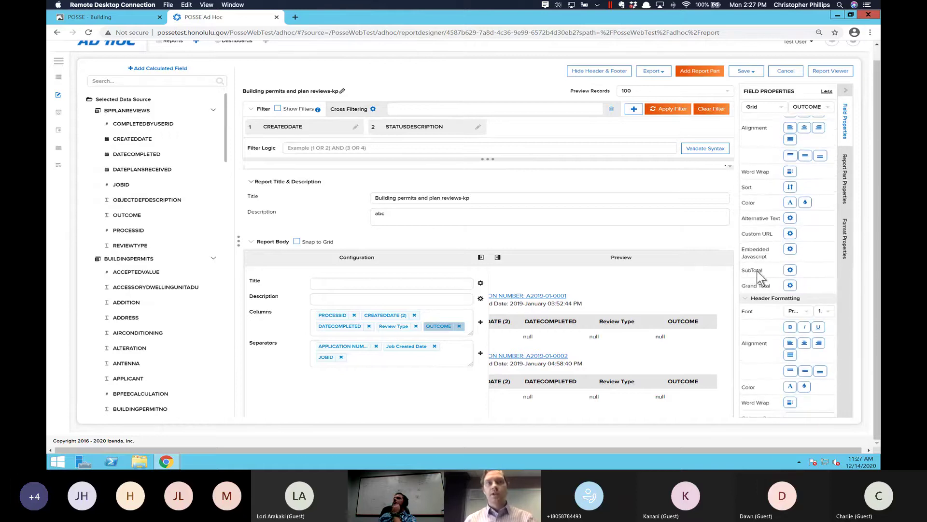
left_click(790, 271)
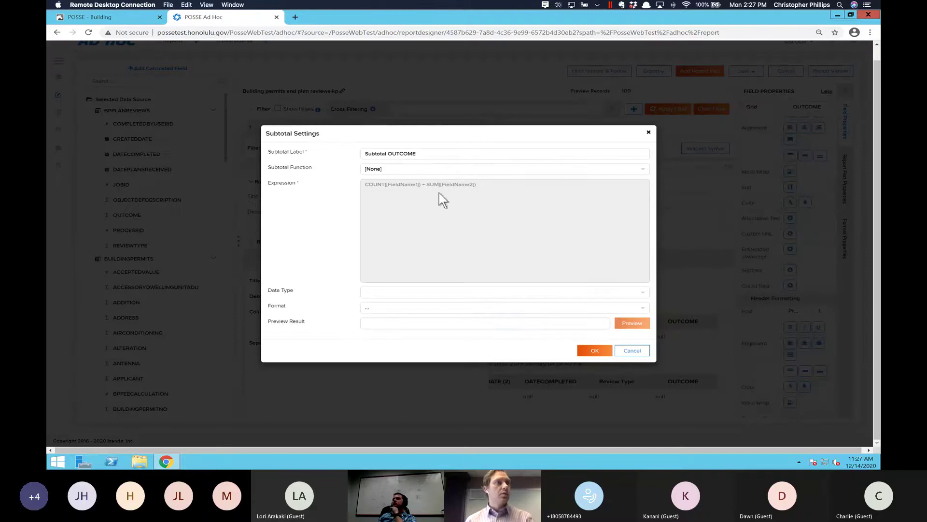
left_click(642, 169)
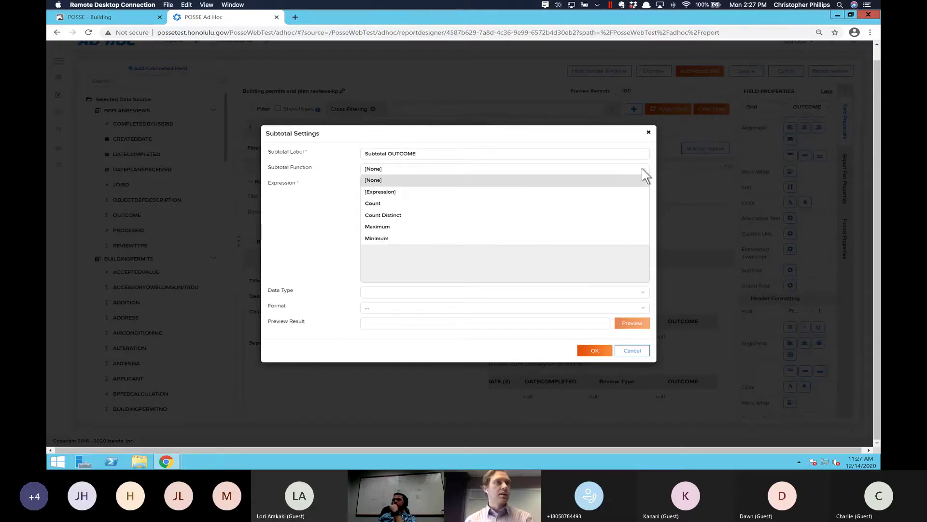
left_click(393, 192)
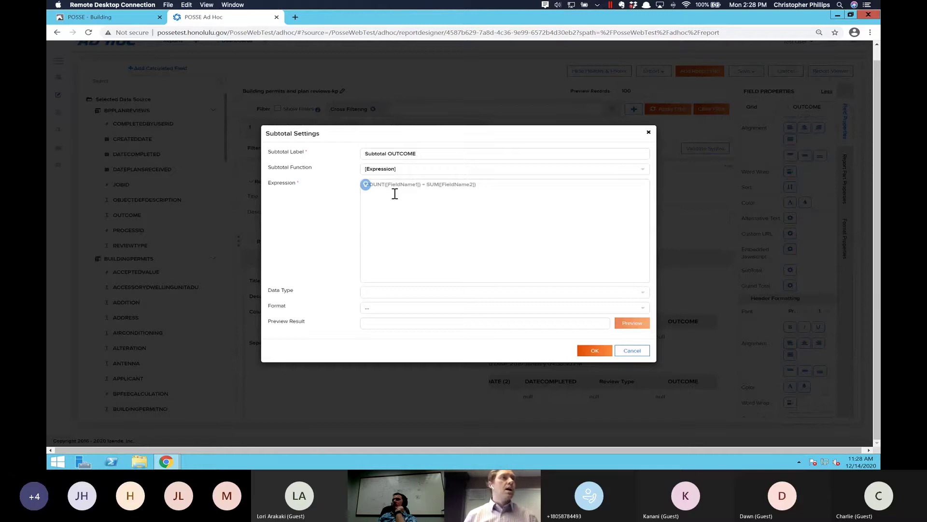
- Enter COUNT([PROCESSID]) as the subtotal expression, picking PROCESSID from the available field names
left_click(395, 193)
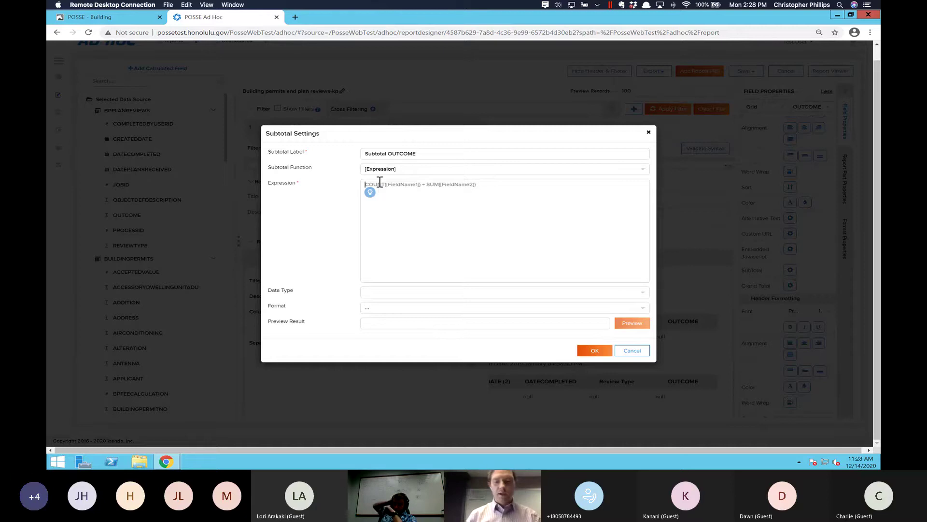
type("count")
key("BackSpace")
key("BackSpace")
key("BackSpace")
key("BackSpace")
key("BackSpace")
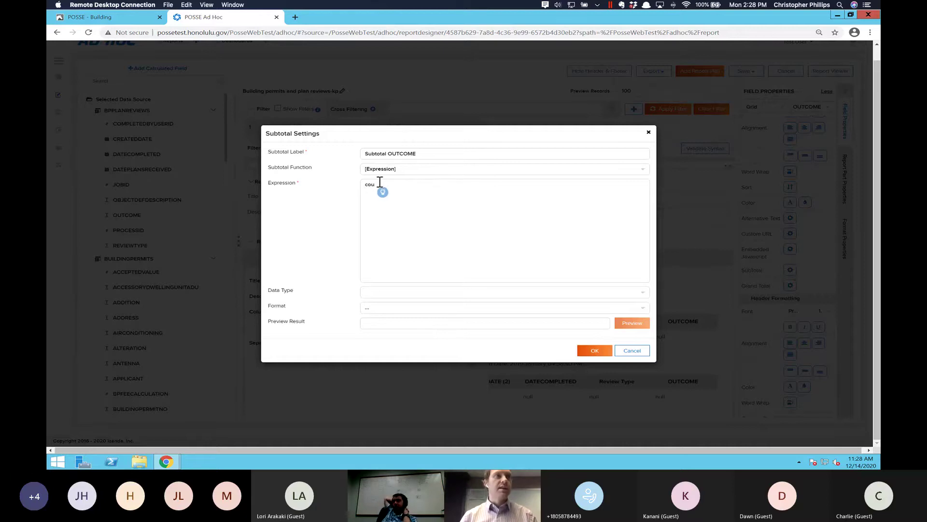
type("OUN")
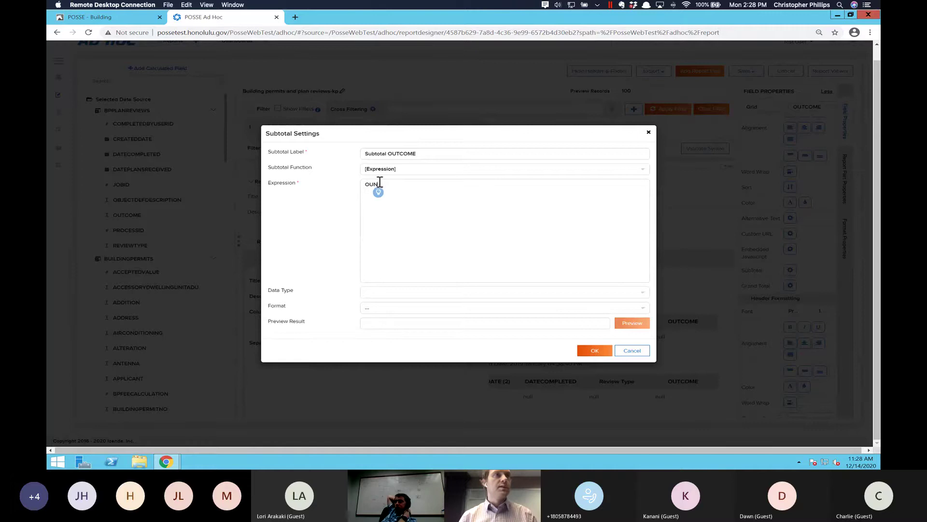
key("BackSpace")
key("BackSpace")
key("BackSpace")
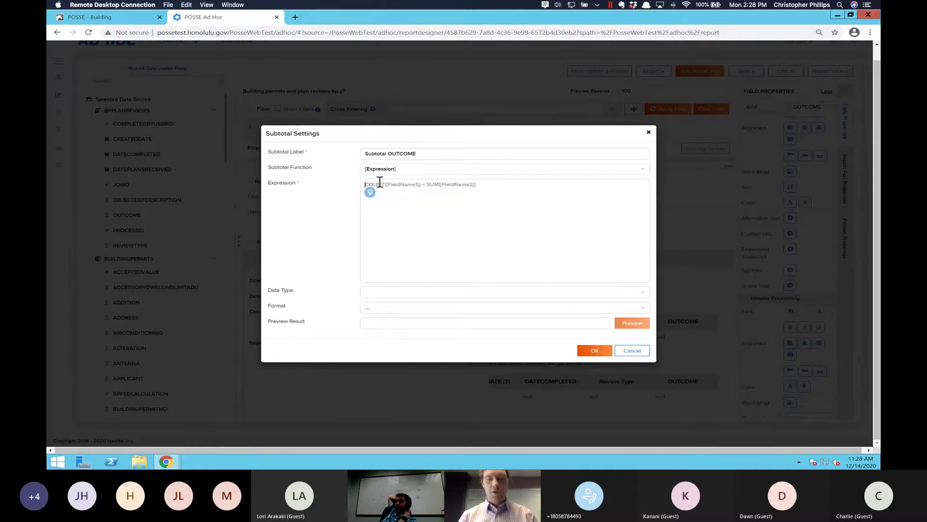
type("COUNT(")
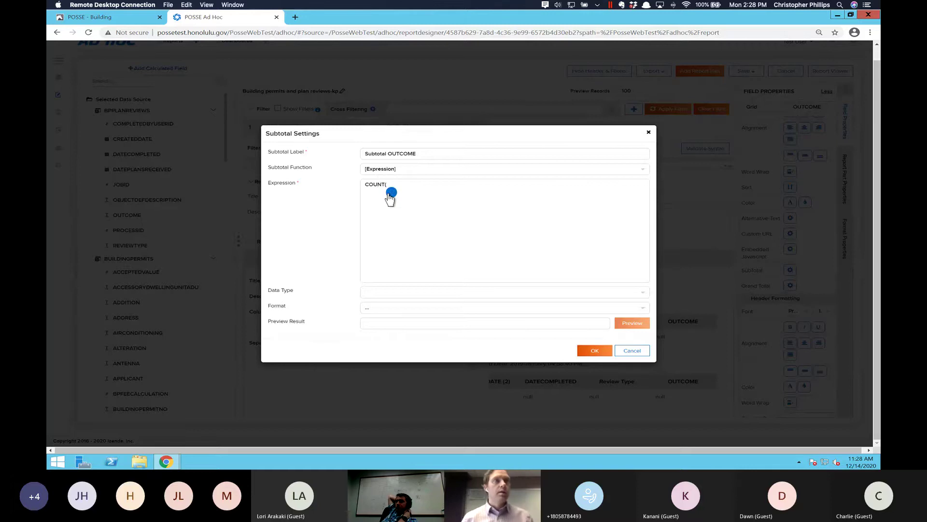
left_click(391, 193)
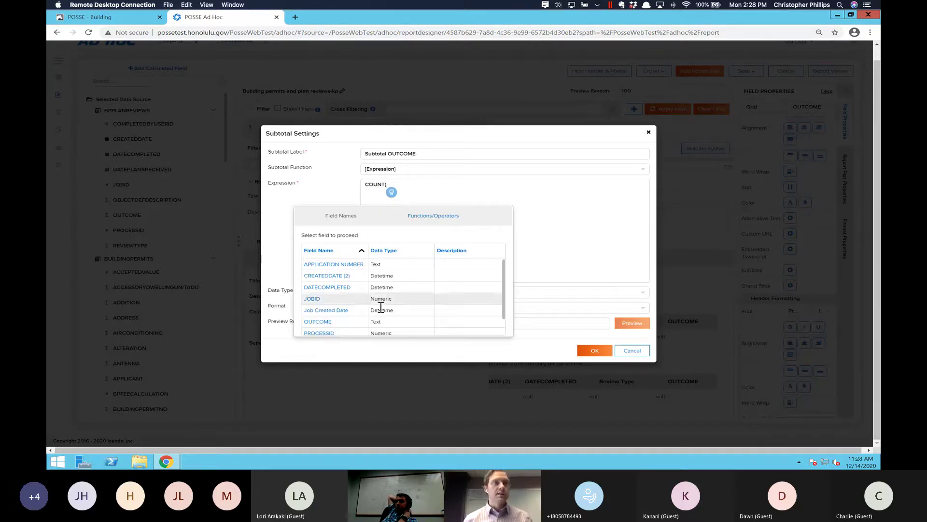
scroll(381, 307, "down", 2)
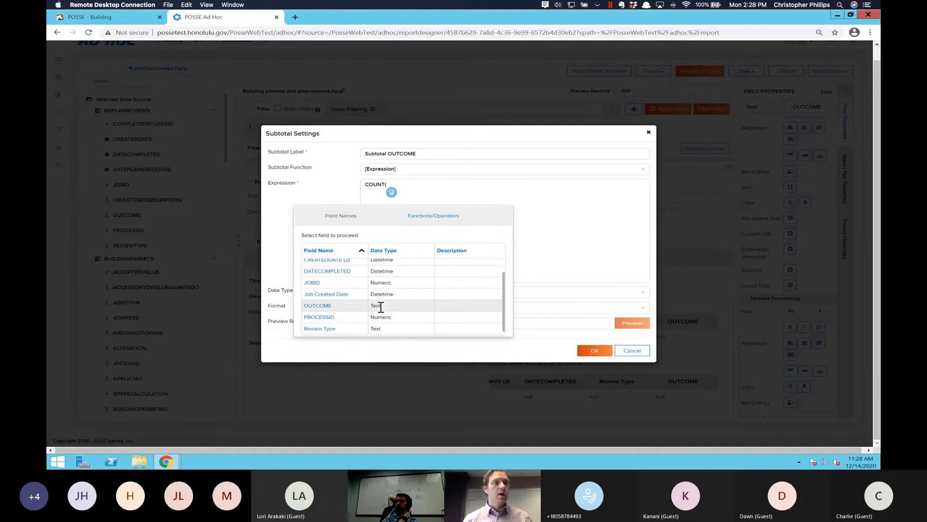
left_click(319, 318)
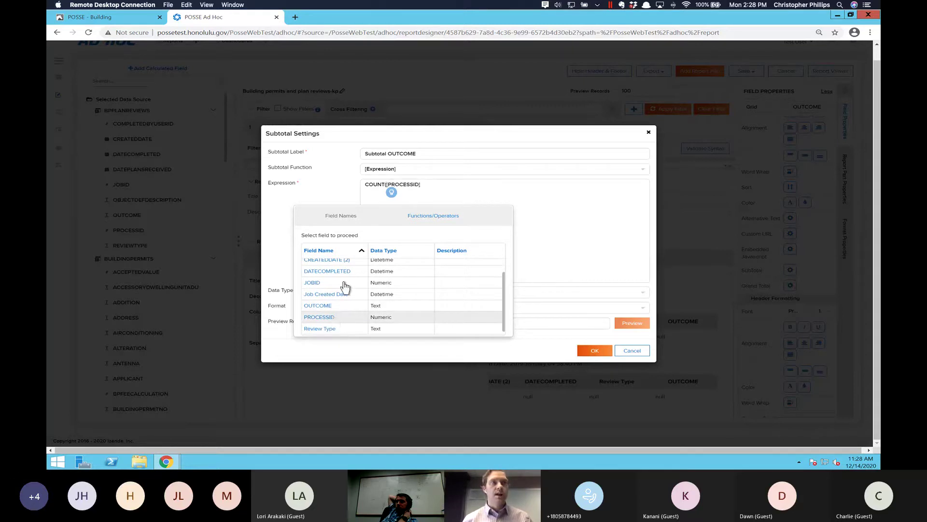
left_click(467, 188)
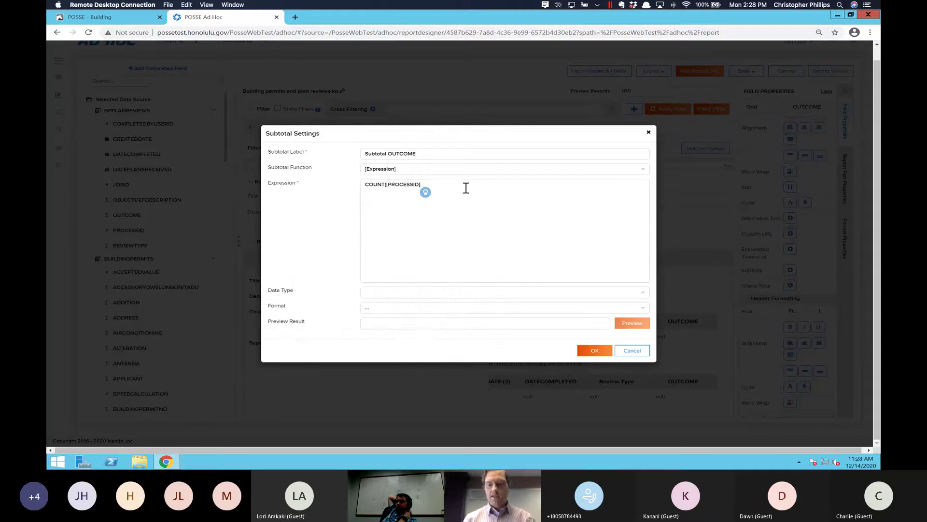
type(")")
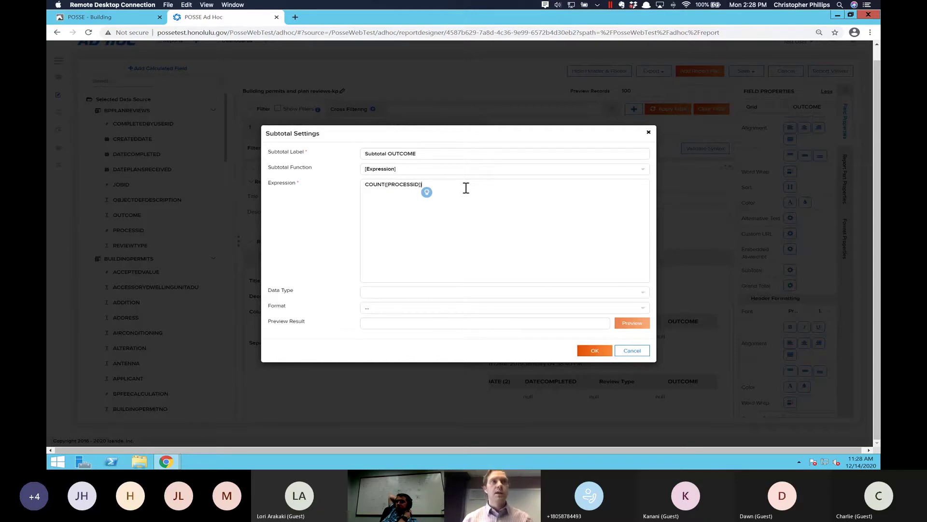
- Set the subtotal's data type to Numeric and its format to 0,000, and try to apply the settings
left_click(641, 292)
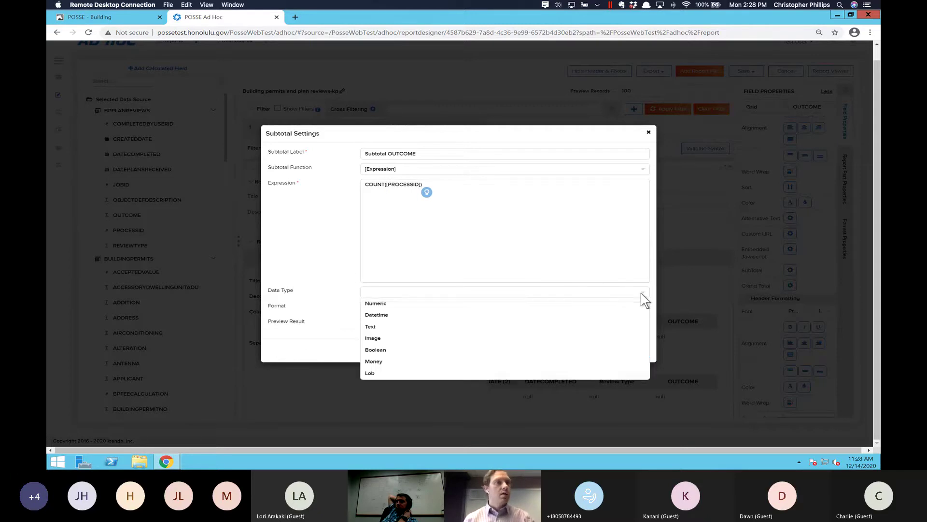
left_click(398, 309)
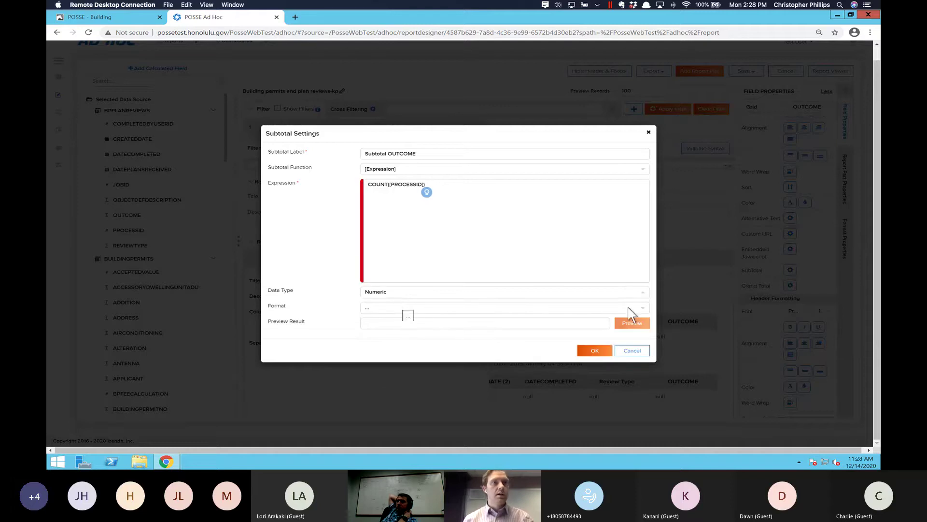
left_click(644, 308)
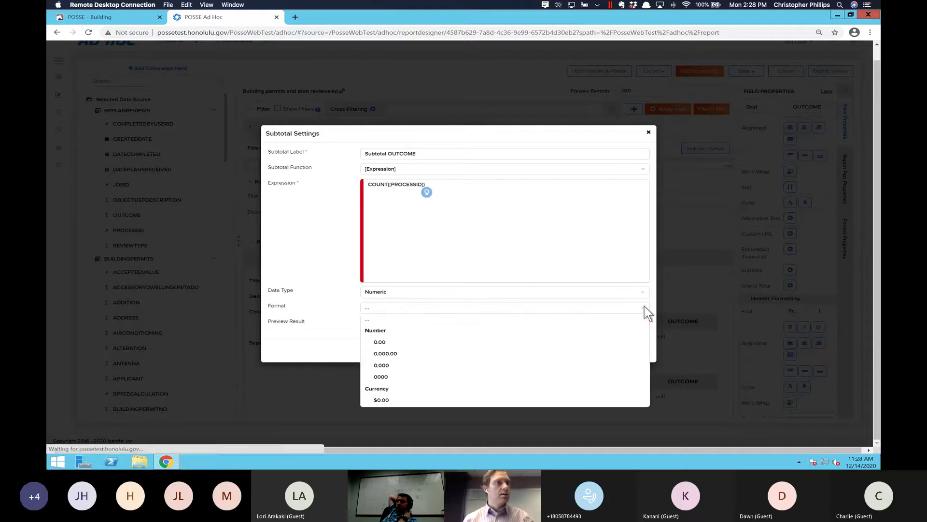
left_click(385, 370)
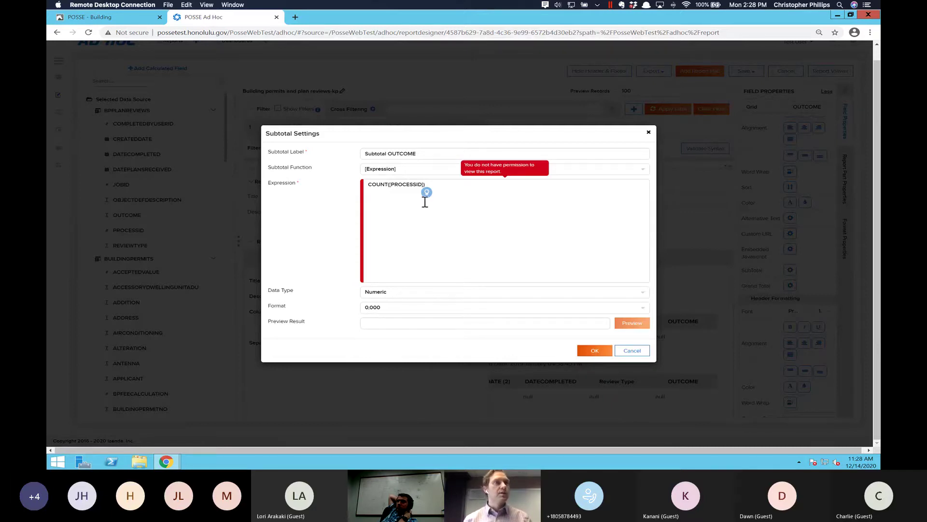
left_click(476, 223)
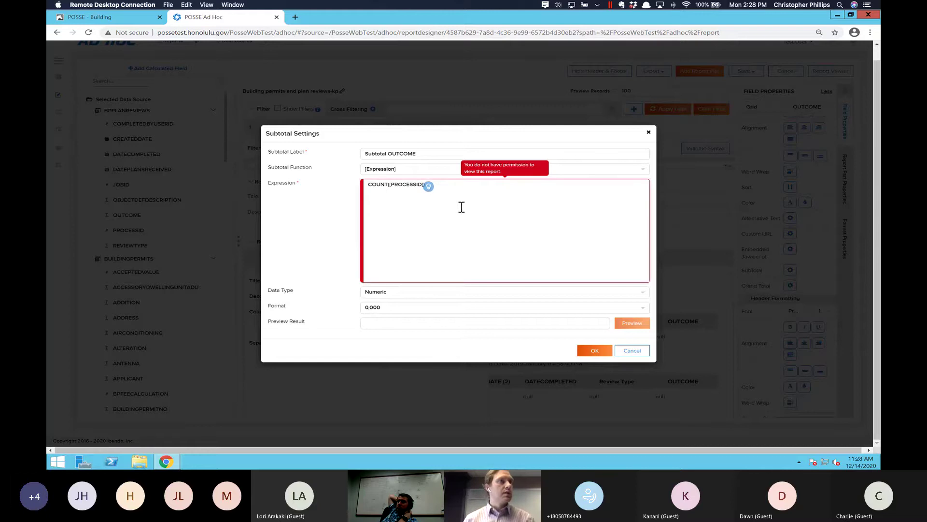
left_click(590, 349)
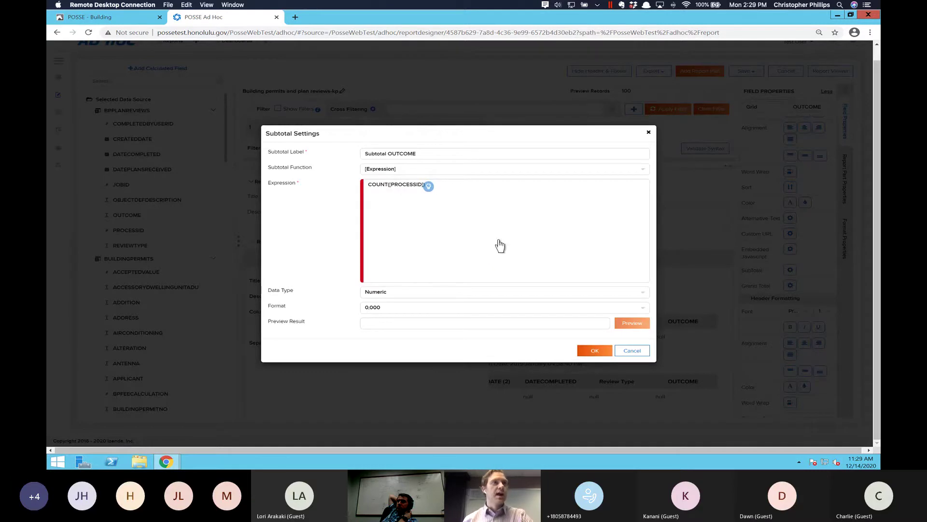
- Remove the [PROCESSID] argument from the COUNT expression in the OUTCOME subtotal settings
left_click(414, 182)
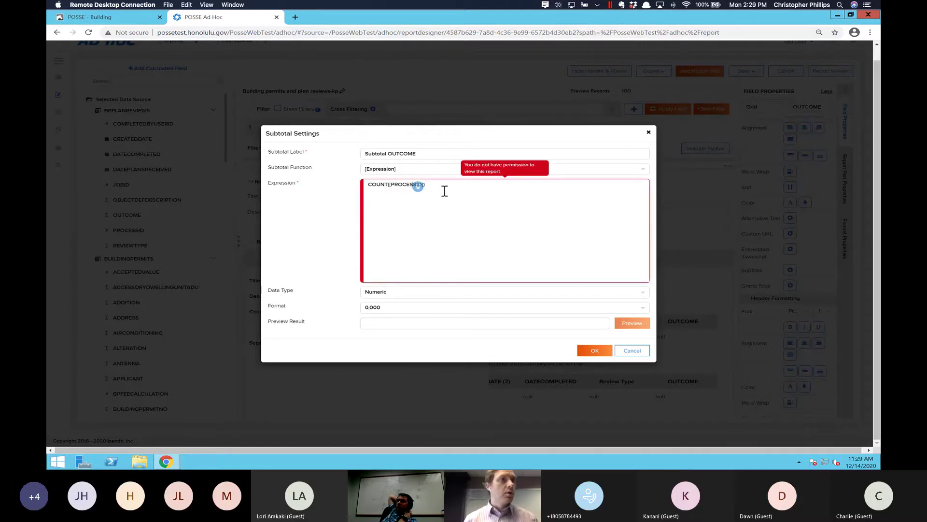
key("Right")
key("Right")
key("Right")
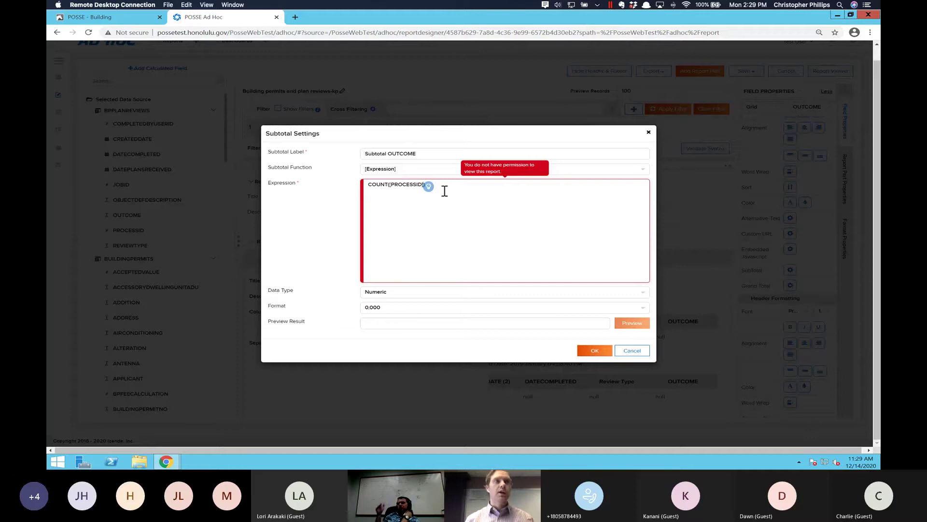
key("ctrl+shift+Left")
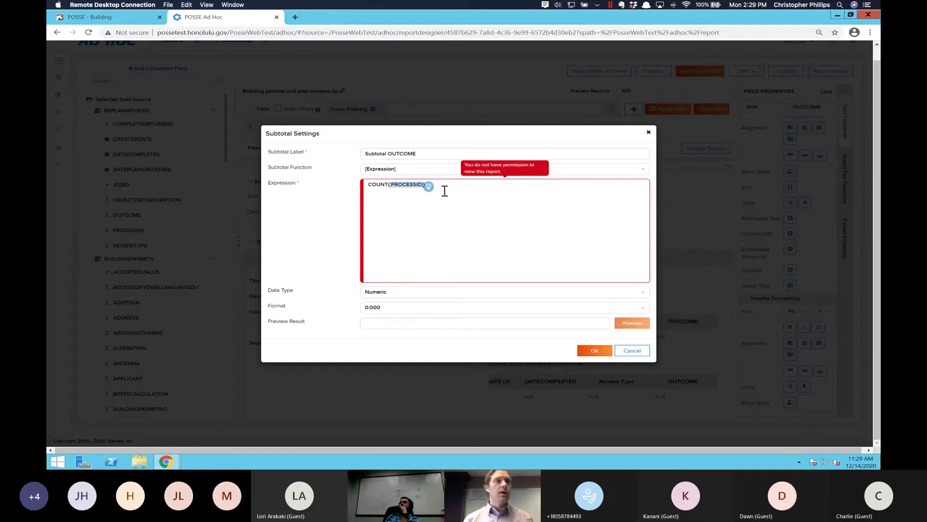
key("BackSpace")
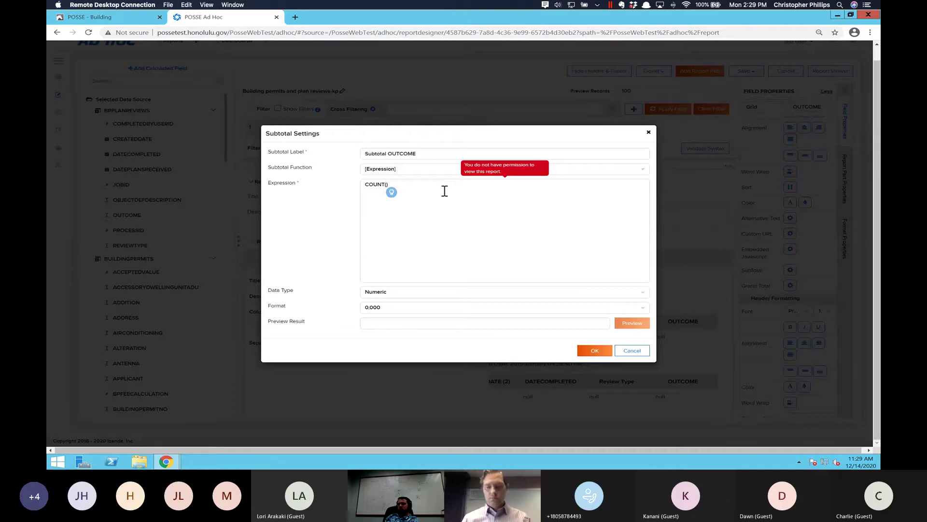
- Re-enter the subtotal expression as COUNT([PROCESSID]), try to apply the settings, and cancel the OUTCOME subtotal
type("[POR")
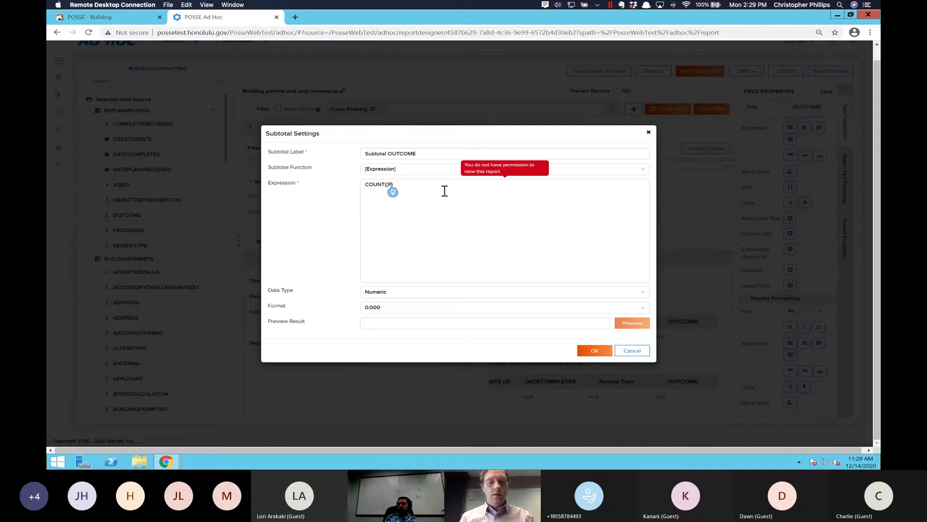
key("BackSpace")
key("BackSpace")
type("ROC")
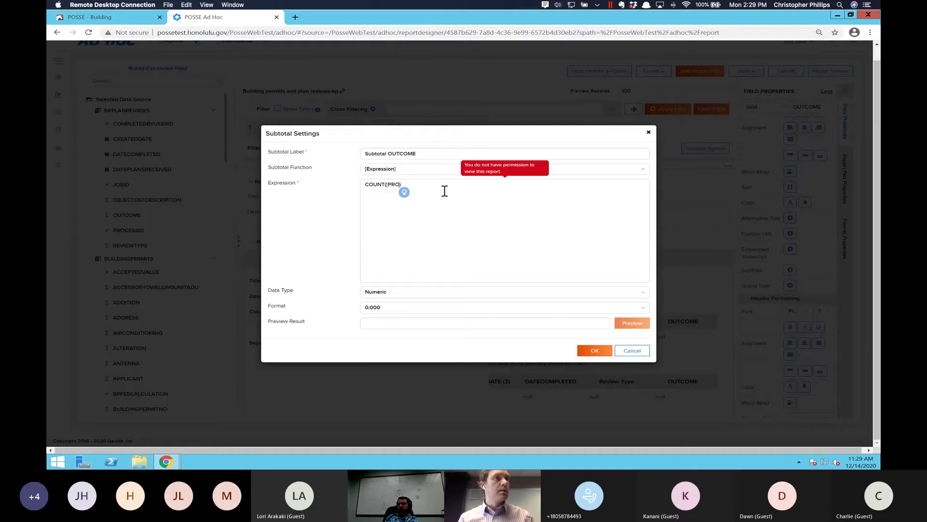
type("E")
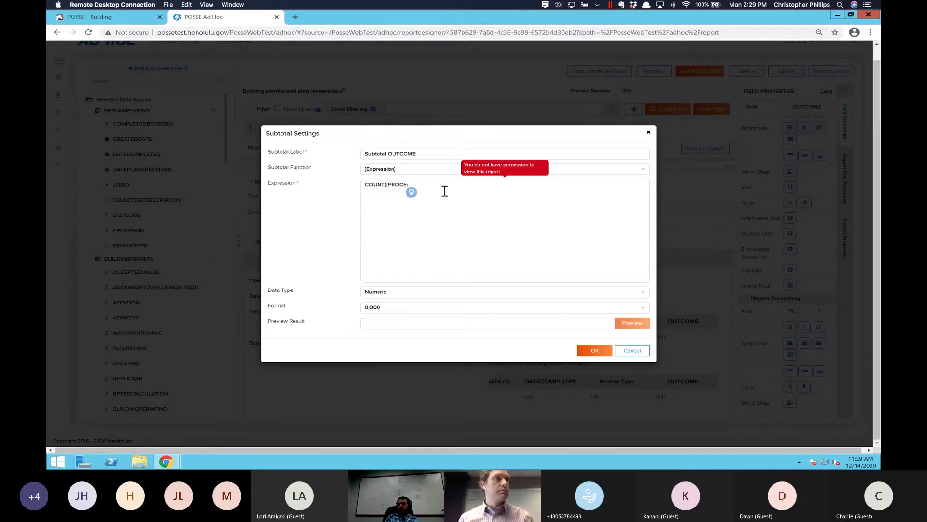
type("SSID]")
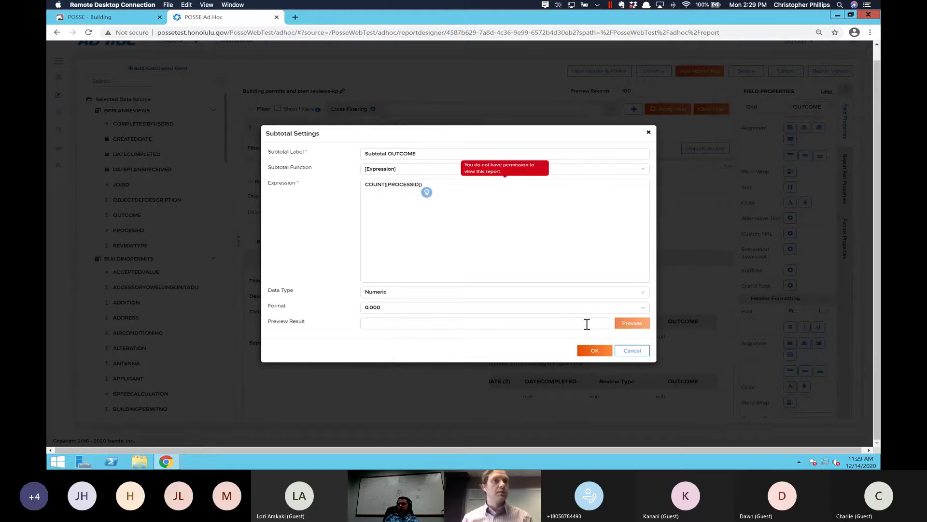
left_click(593, 353)
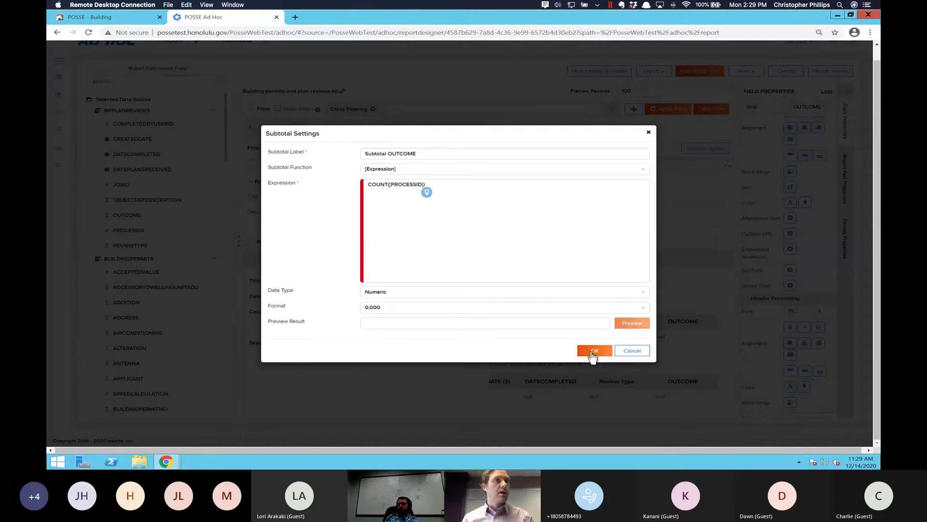
left_click(544, 212)
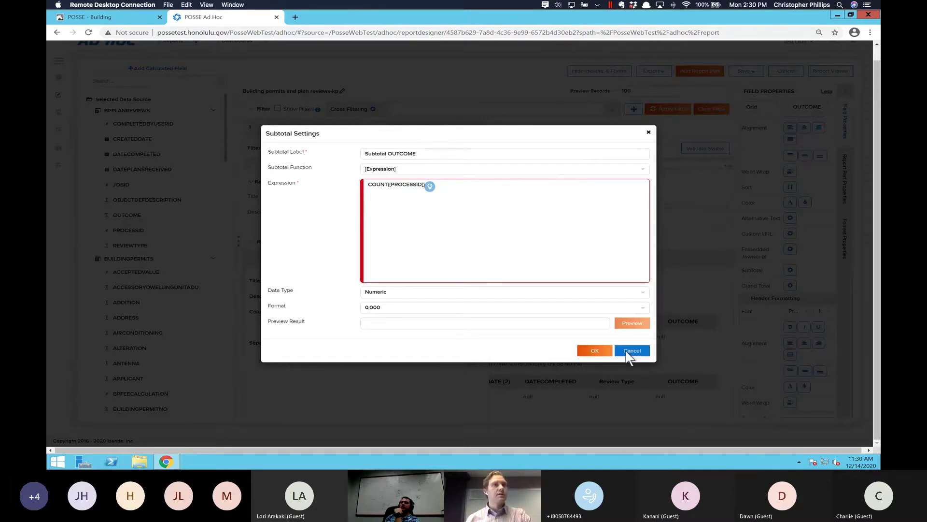
left_click(627, 352)
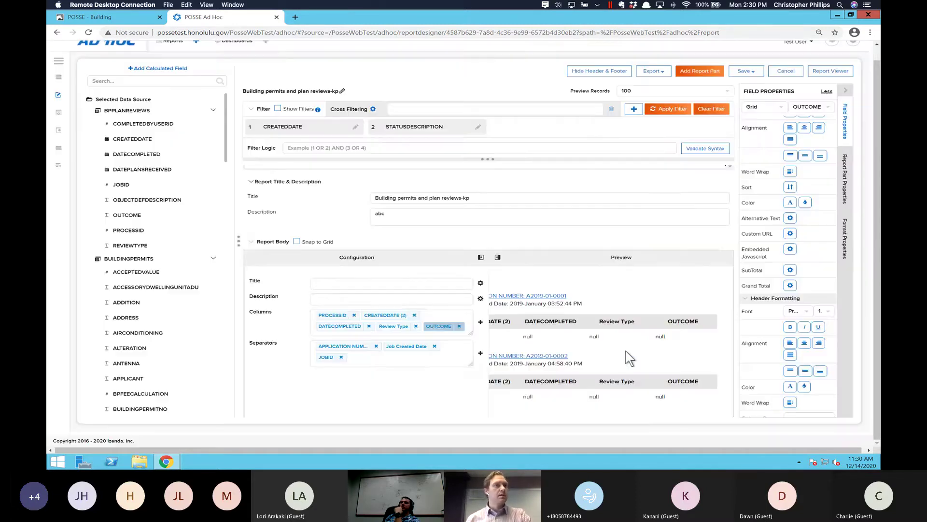
- Save the building permits and plan reviews report and open it in the Report Viewer
left_click(332, 316)
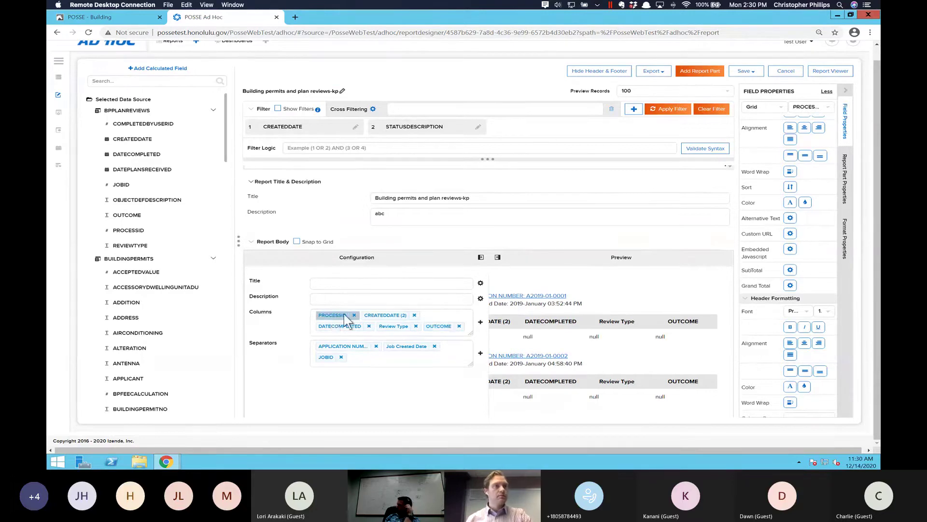
left_click_drag(335, 315, 335, 316)
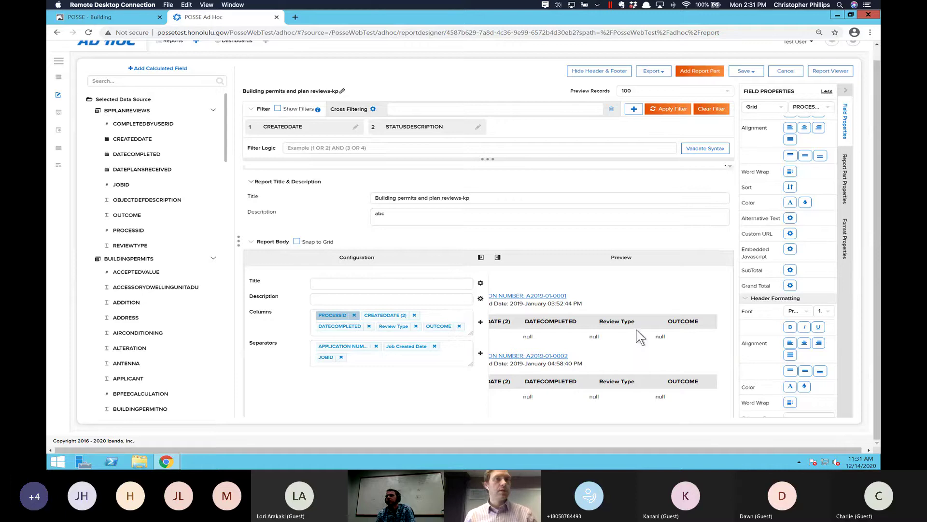
left_click(830, 71)
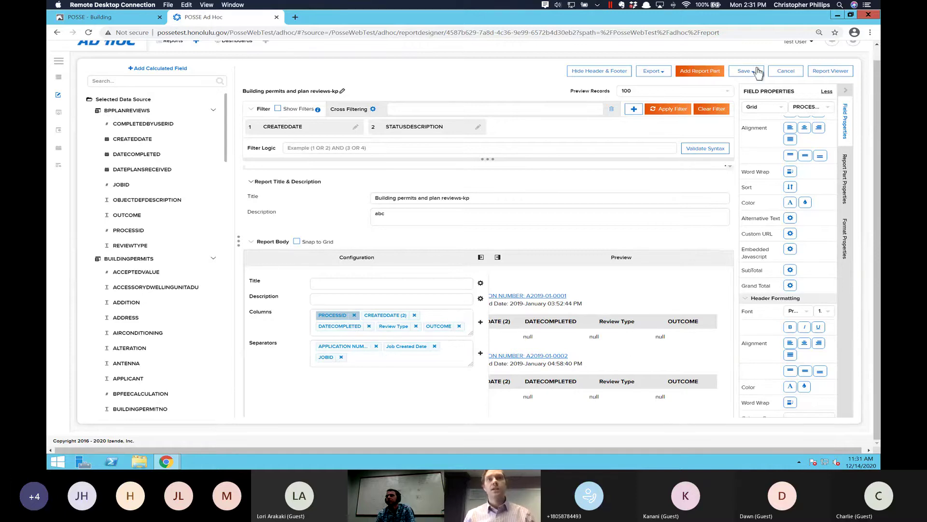
left_click(758, 73)
left_click(758, 84)
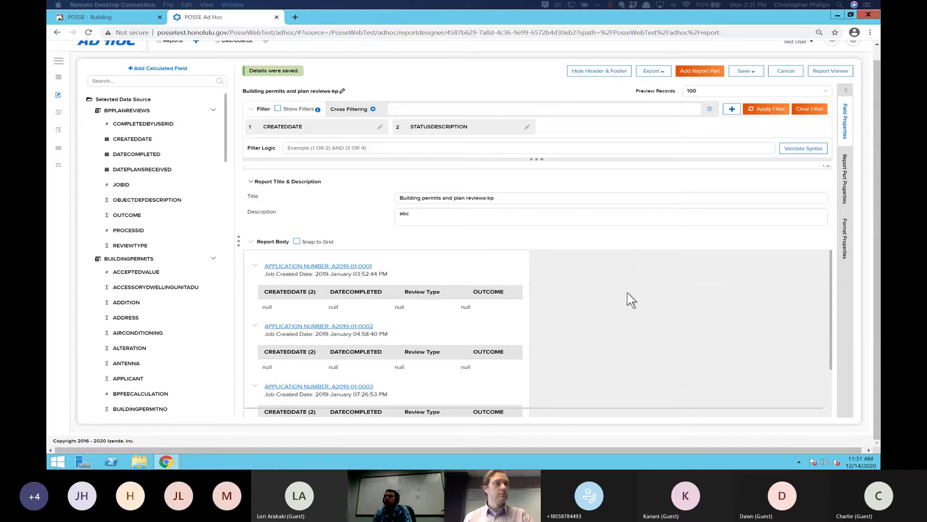
left_click(835, 70)
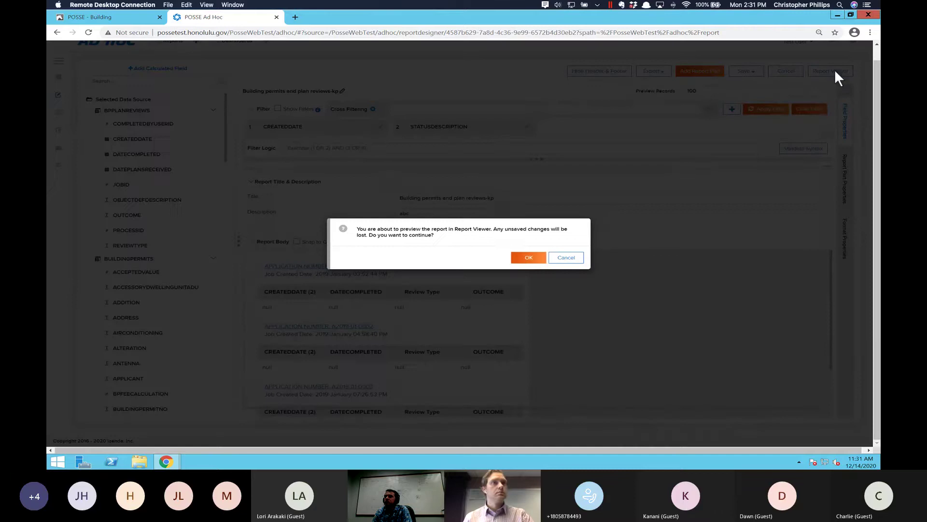
left_click(529, 258)
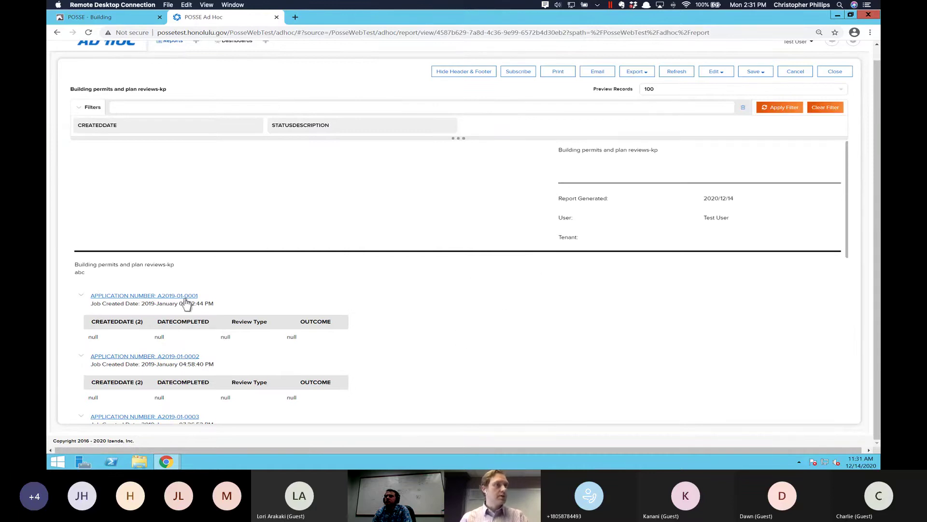
- Examine the Job Grand Total for APPLICATION NUMBER at the end of the report and the application groups above it
scroll(414, 306, "down", 15)
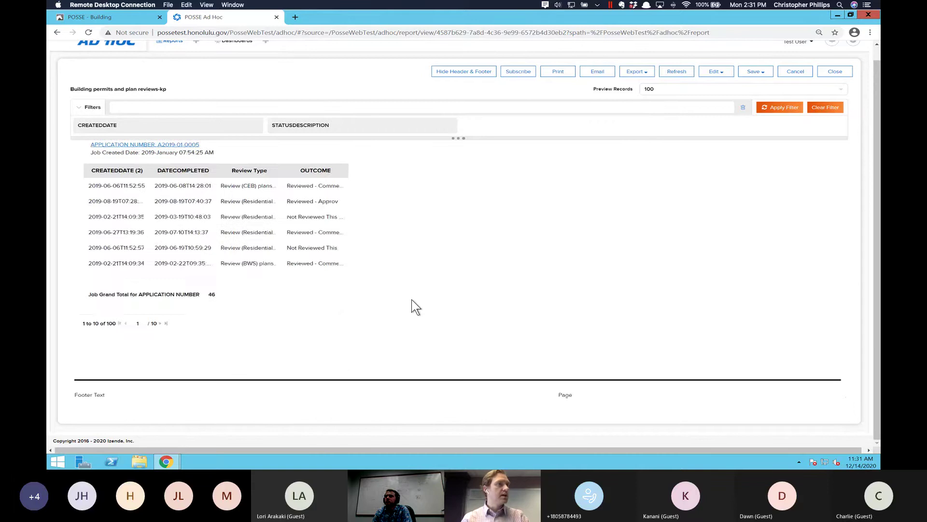
double_click(212, 294)
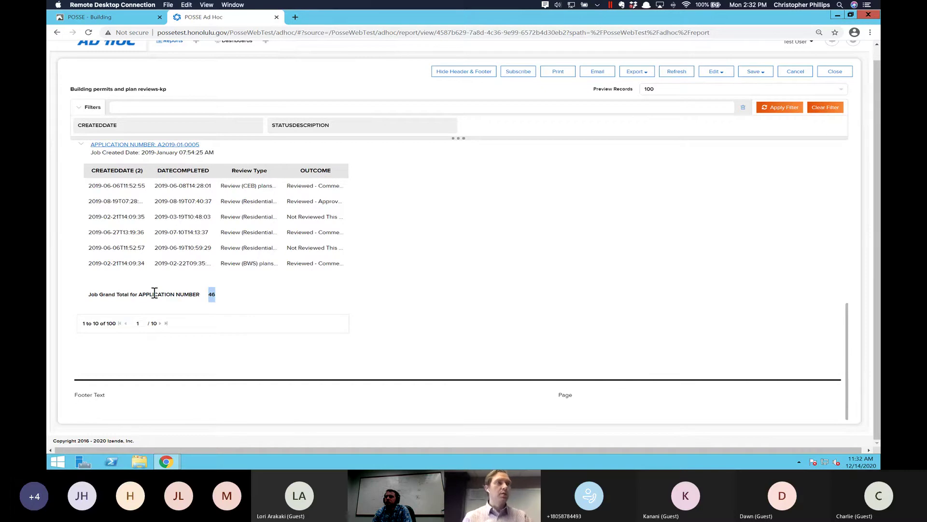
left_click_drag(155, 294, 200, 295)
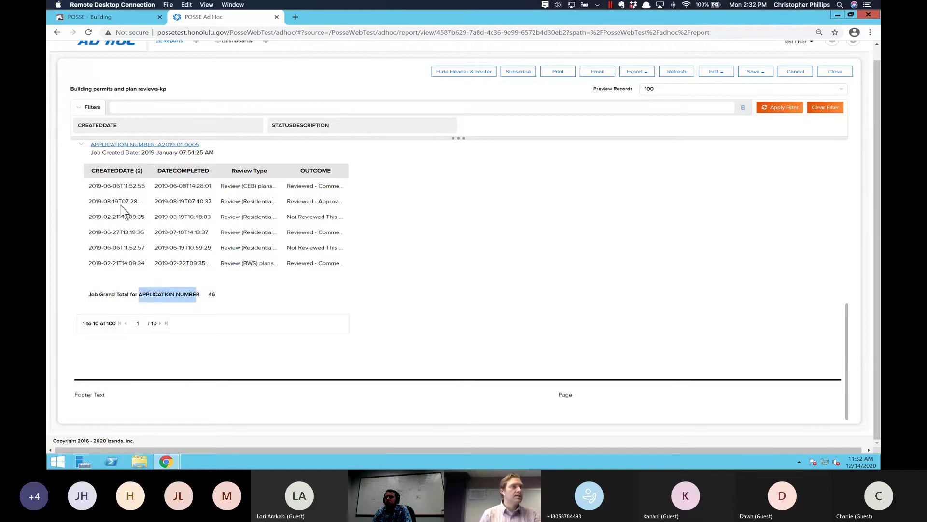
scroll(123, 203, "up", 1)
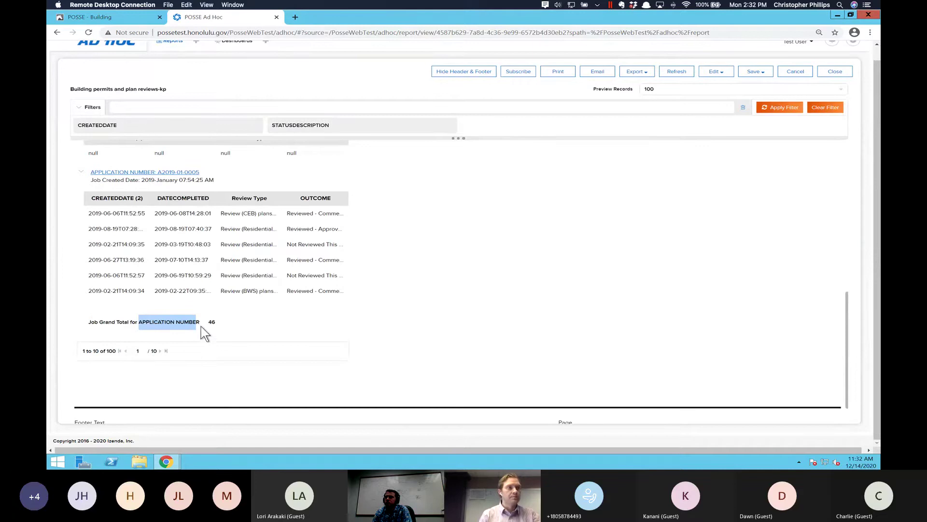
left_click(215, 323)
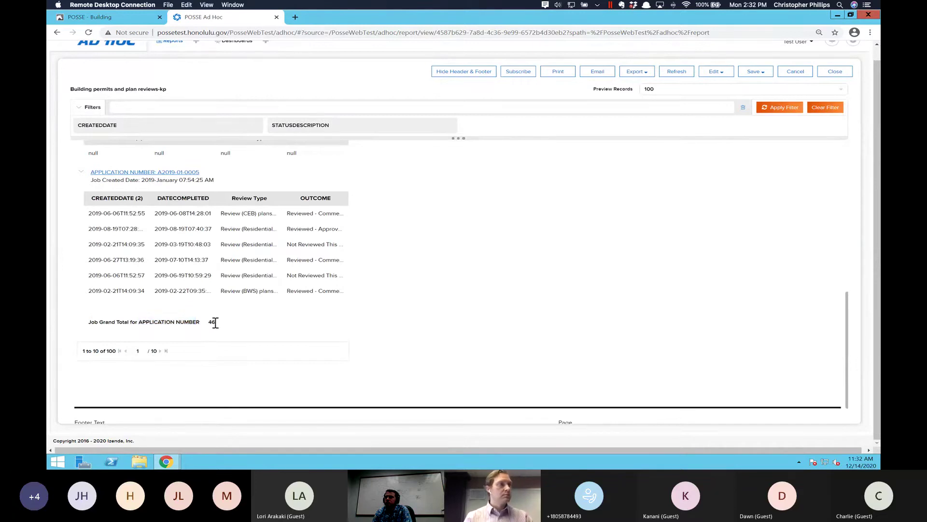
scroll(215, 322, "up", 2)
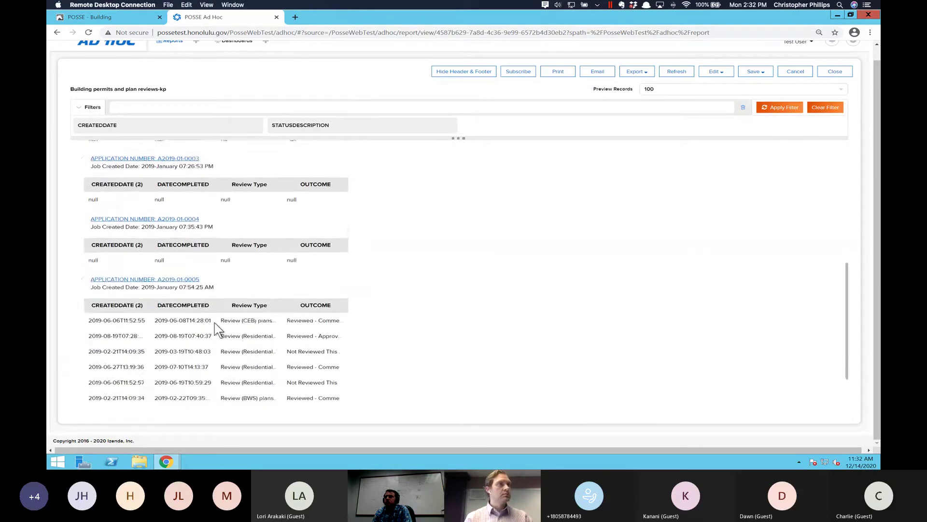
scroll(215, 328, "up", 5)
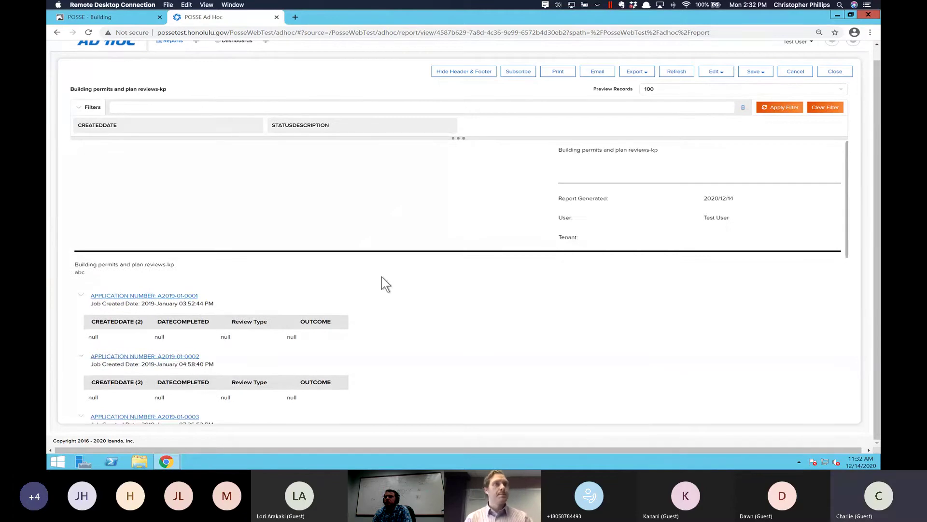
- Review the report again from the first application group down to the grand total and back to the report header
scroll(246, 349, "down", 3)
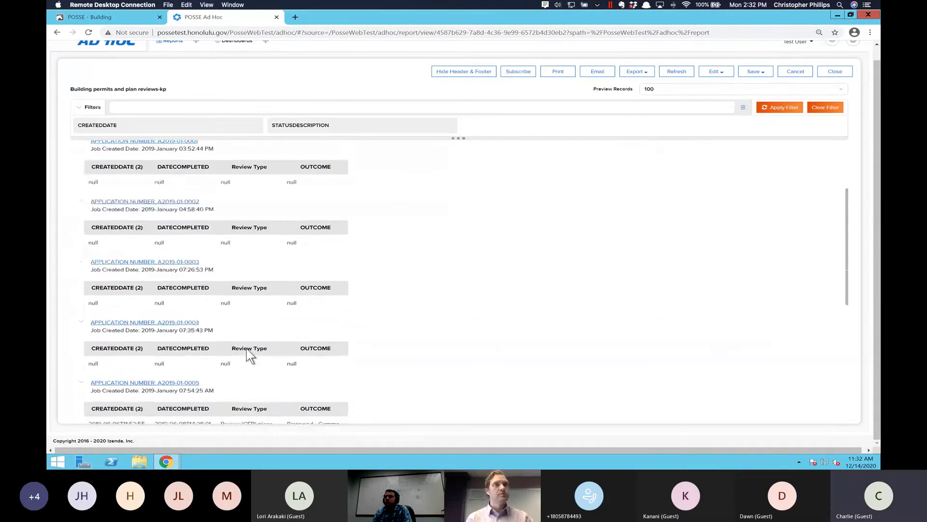
scroll(247, 349, "down", 5)
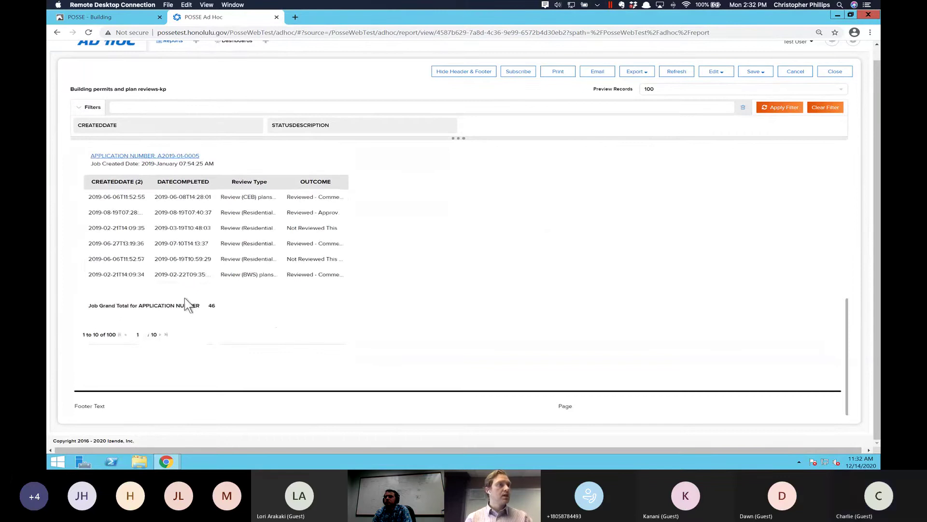
triple_click(188, 305)
left_click(213, 304)
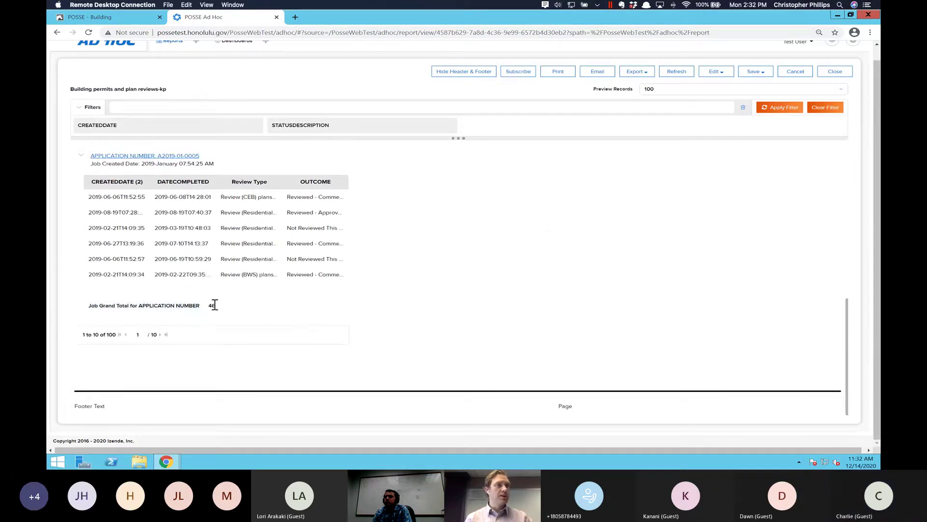
scroll(274, 320, "up", 1)
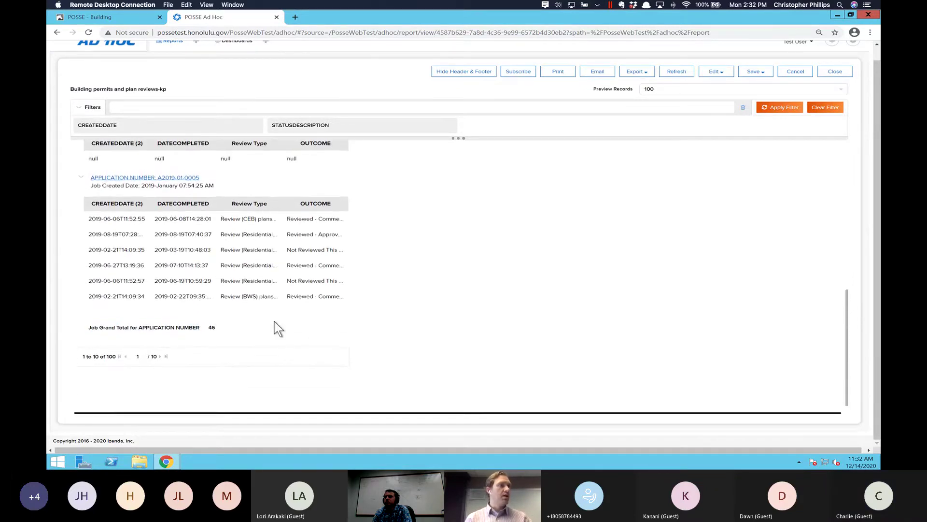
scroll(274, 320, "up", 3)
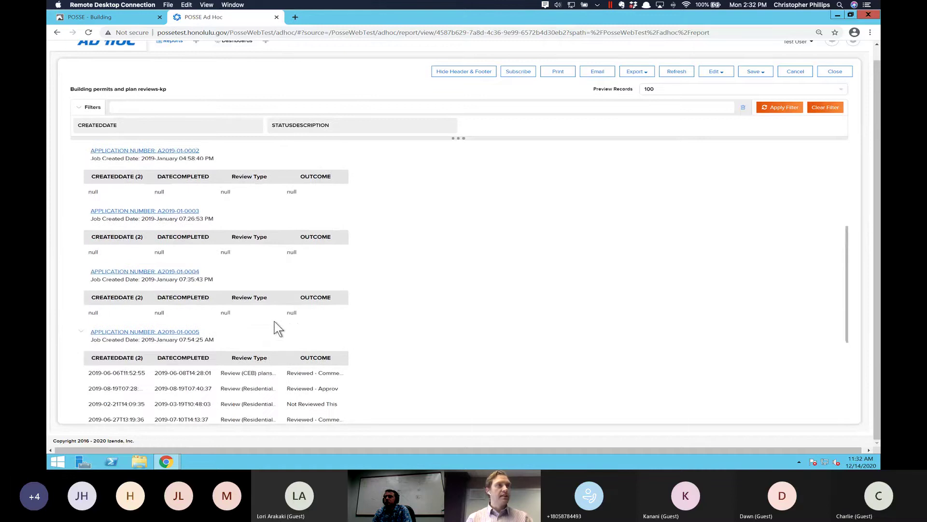
scroll(274, 321, "up", 5)
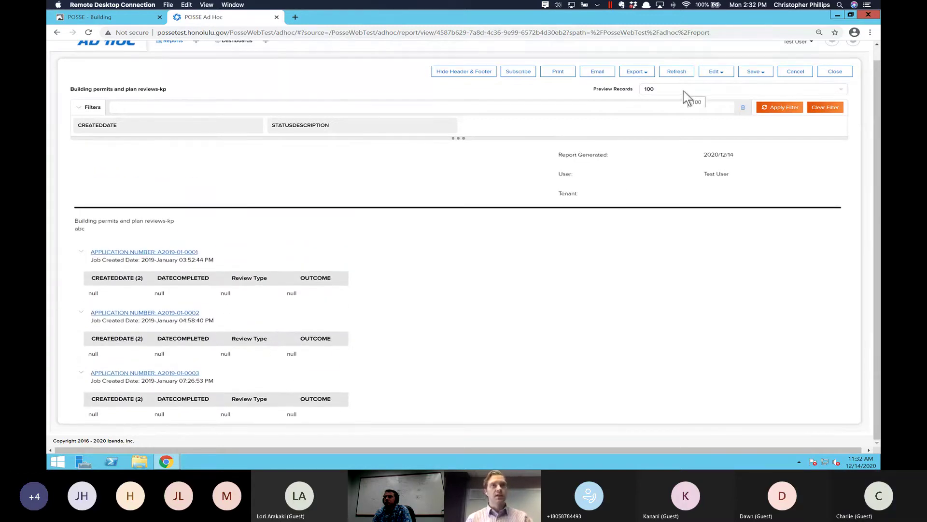
scroll(383, 241, "up", 1)
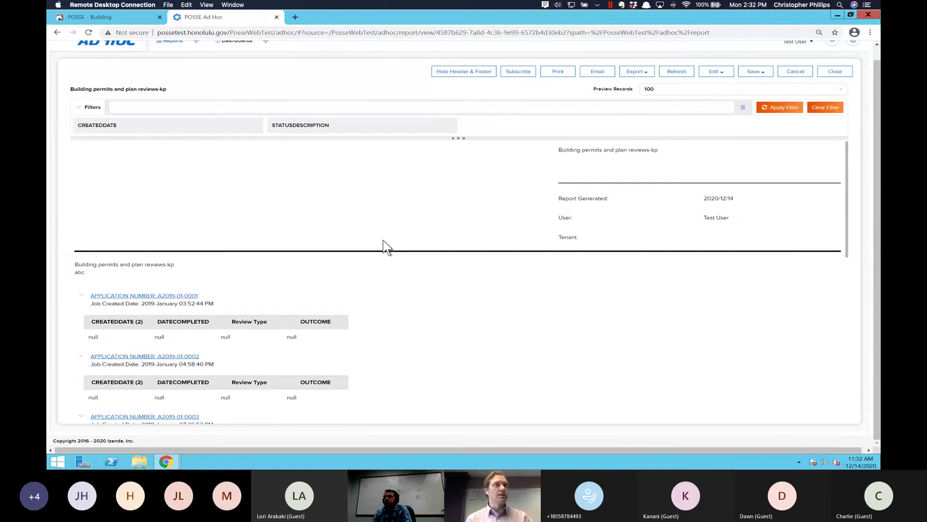
scroll(191, 130, "up", 1)
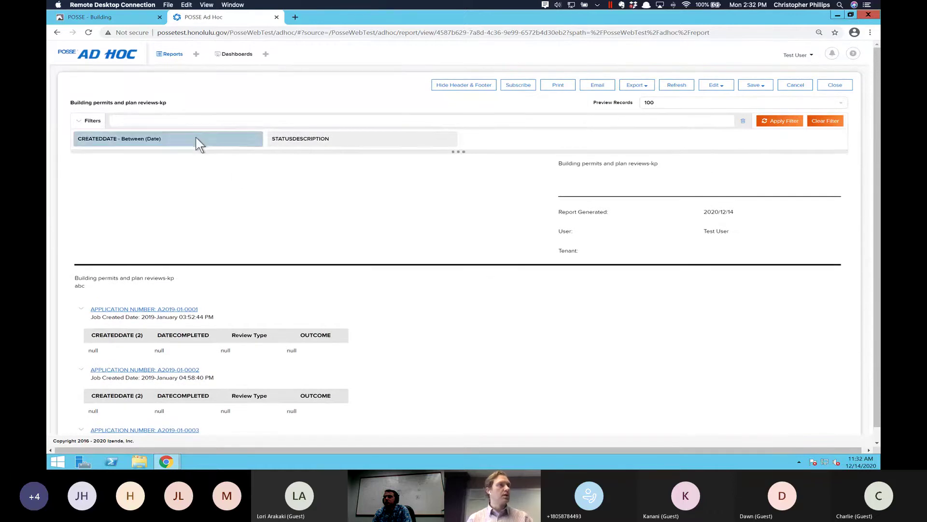
- Check the current settings of the report's CREATEDDATE and STATUSDESCRIPTION filters
left_click(199, 144)
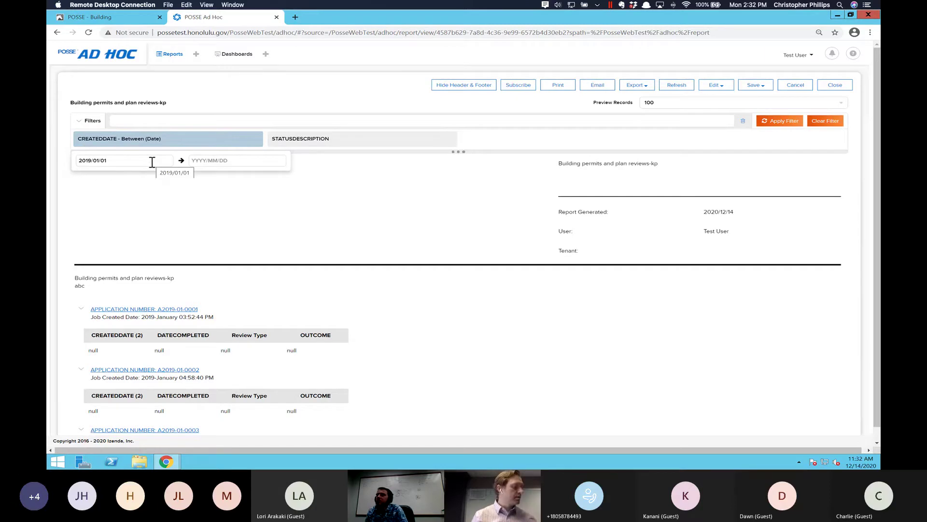
left_click(307, 139)
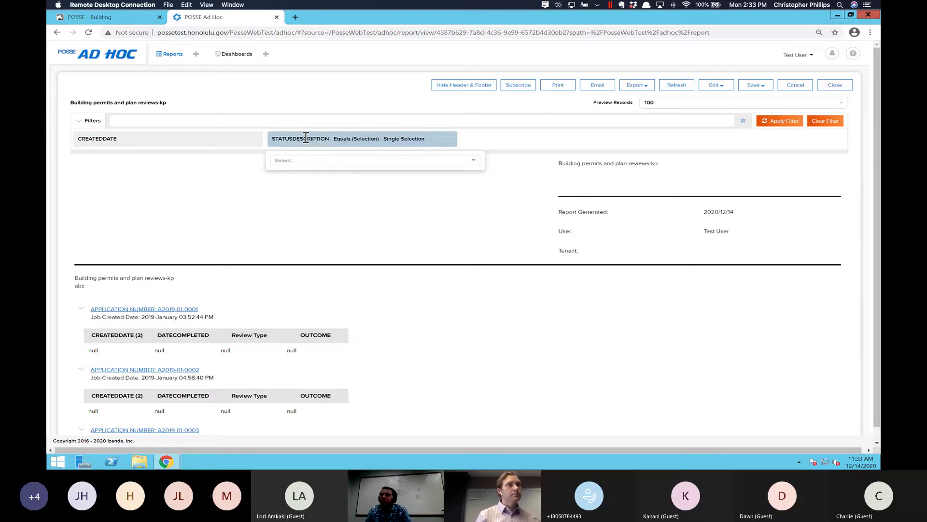
left_click(195, 144)
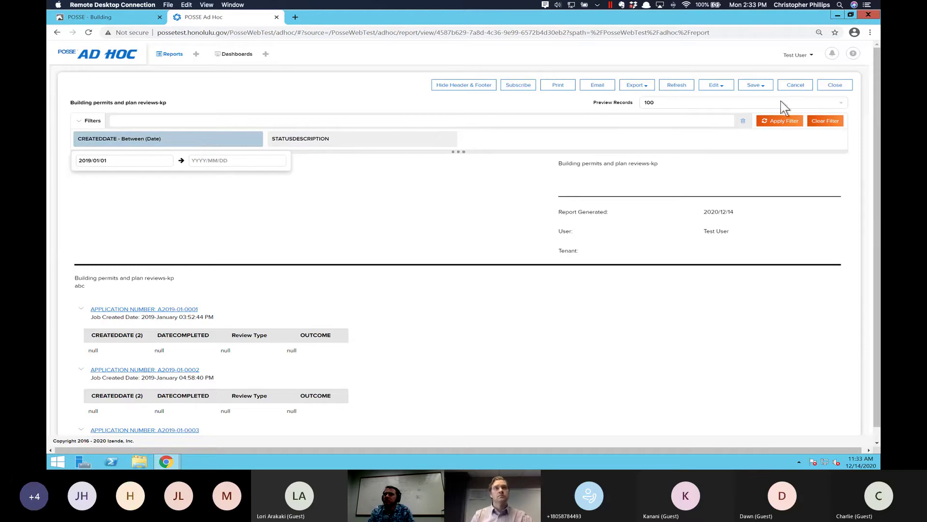
- Set the report's preview records to All
left_click(842, 110)
left_click(840, 104)
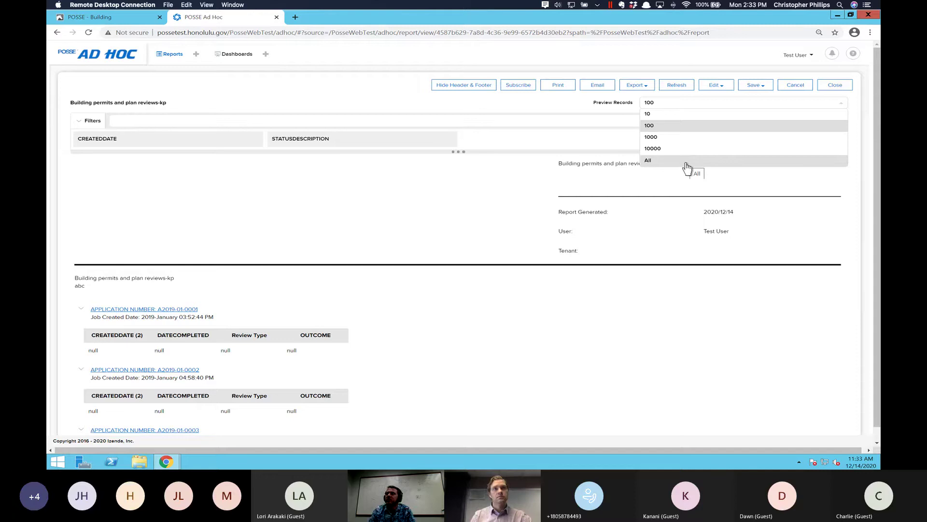
left_click(648, 161)
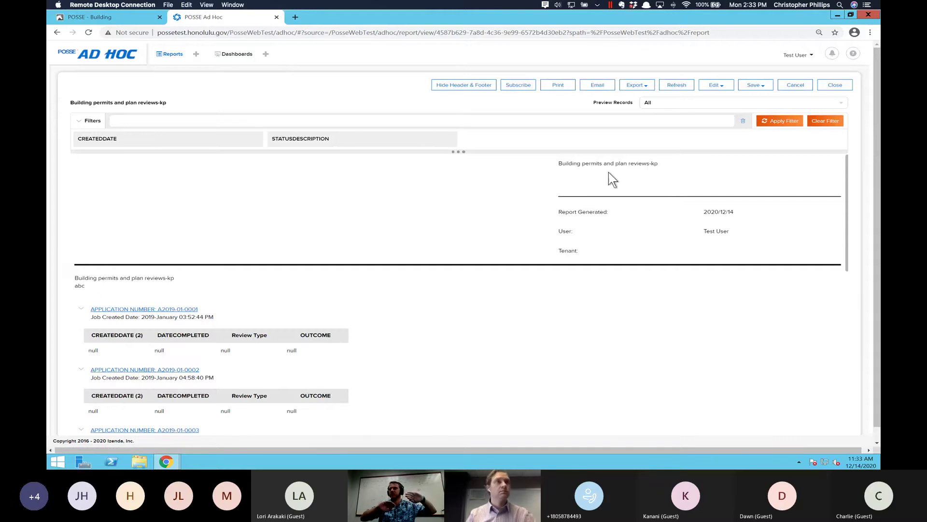
- Look through the status values available for the STATUSDESCRIPTION filter and leave the filter without choosing one
left_click(368, 137)
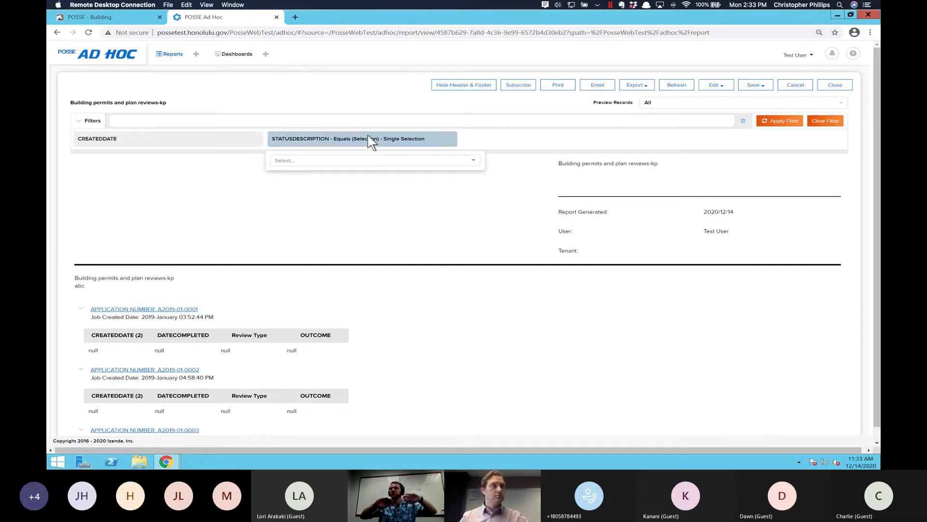
left_click(475, 164)
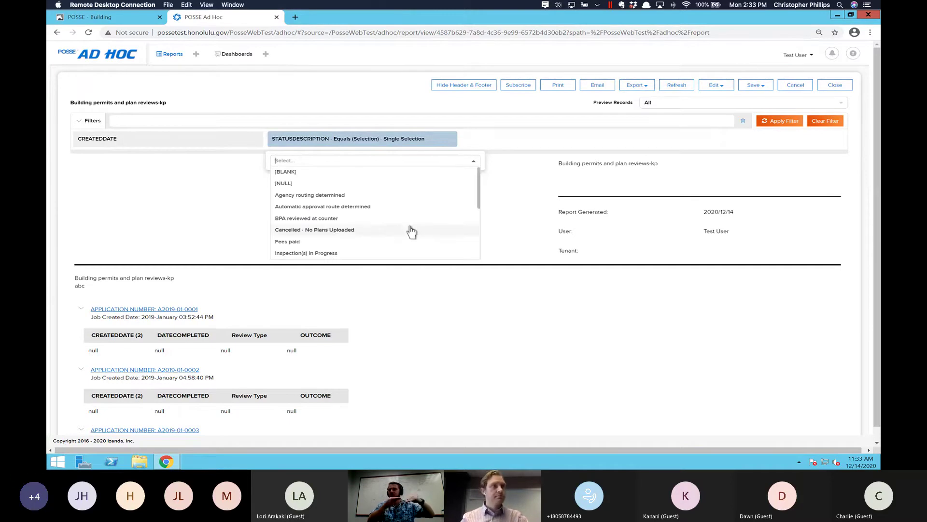
scroll(411, 232, "down", 2)
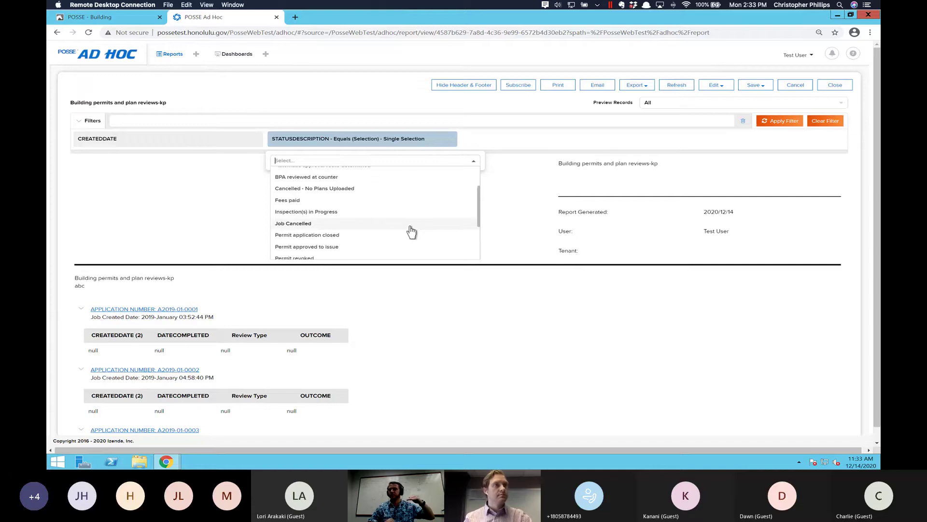
scroll(411, 231, "down", 2)
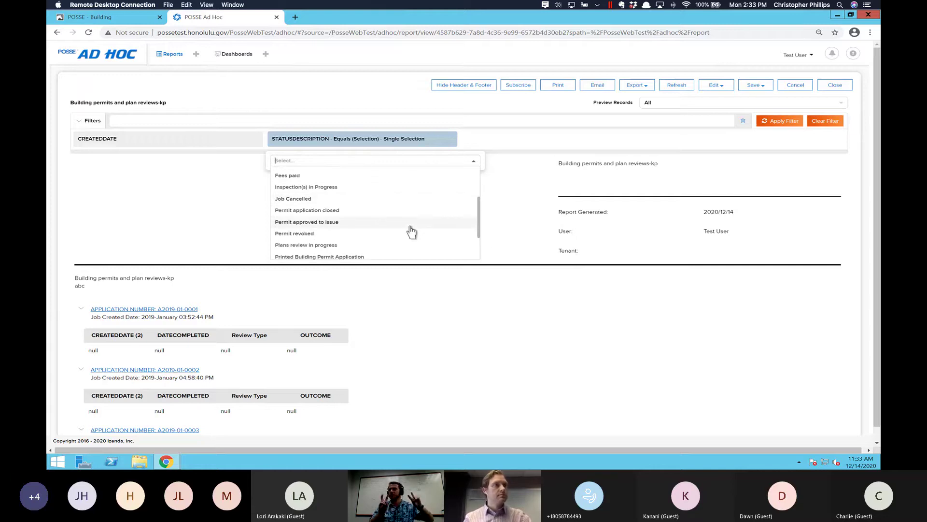
scroll(363, 238, "down", 1)
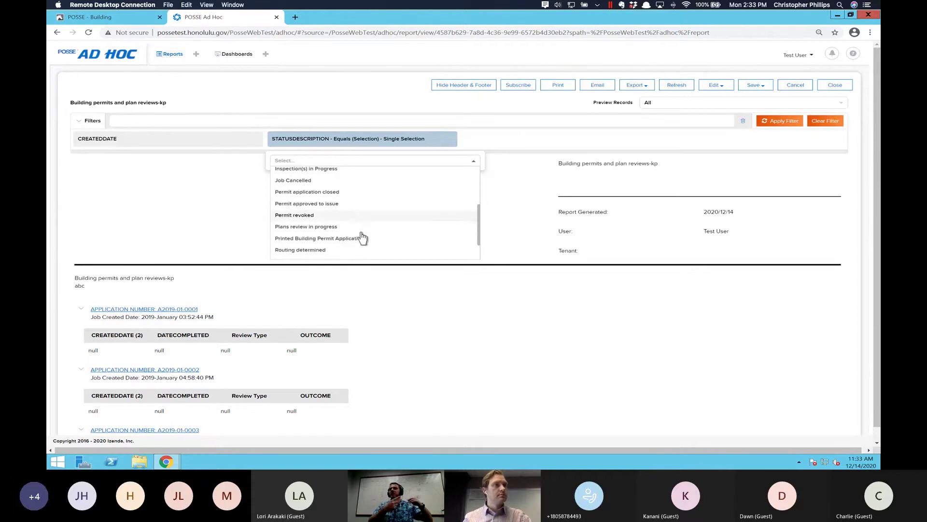
scroll(363, 237, "down", 3)
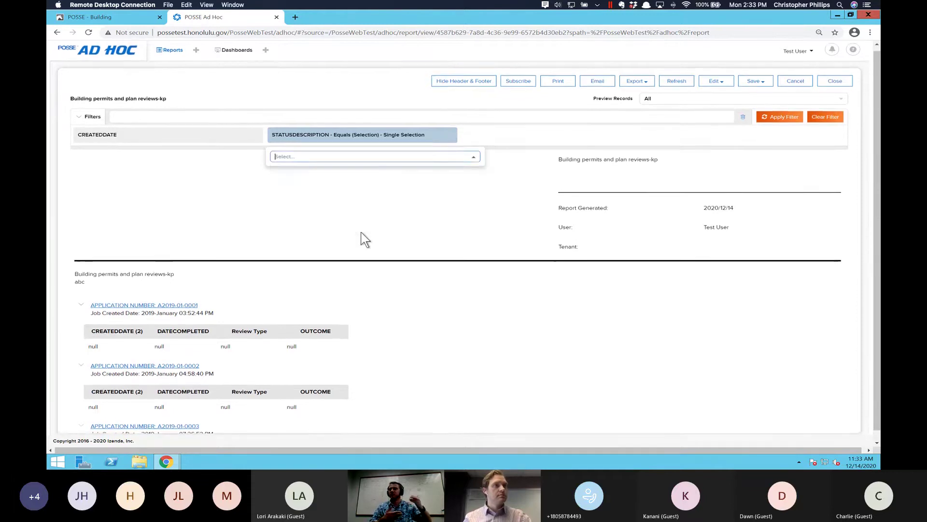
scroll(365, 239, "down", 1)
left_click(483, 194)
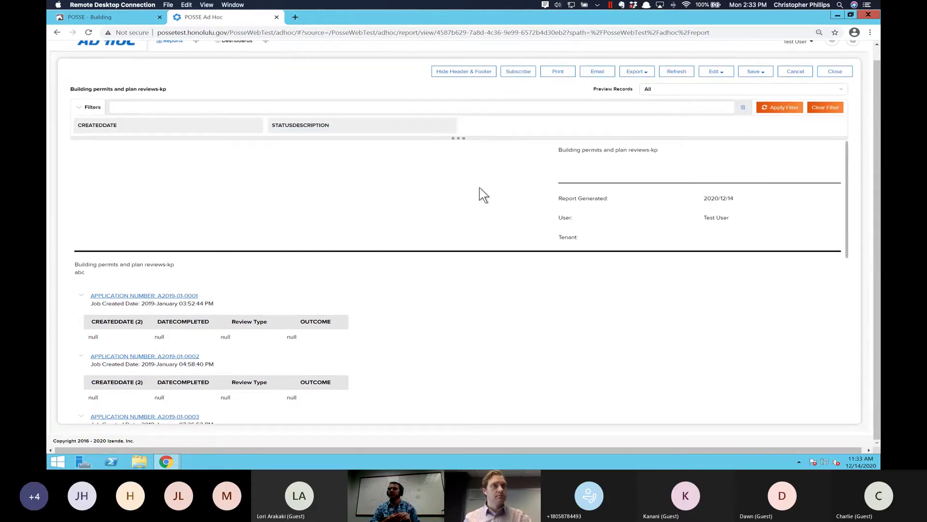
scroll(483, 195, "up", 1)
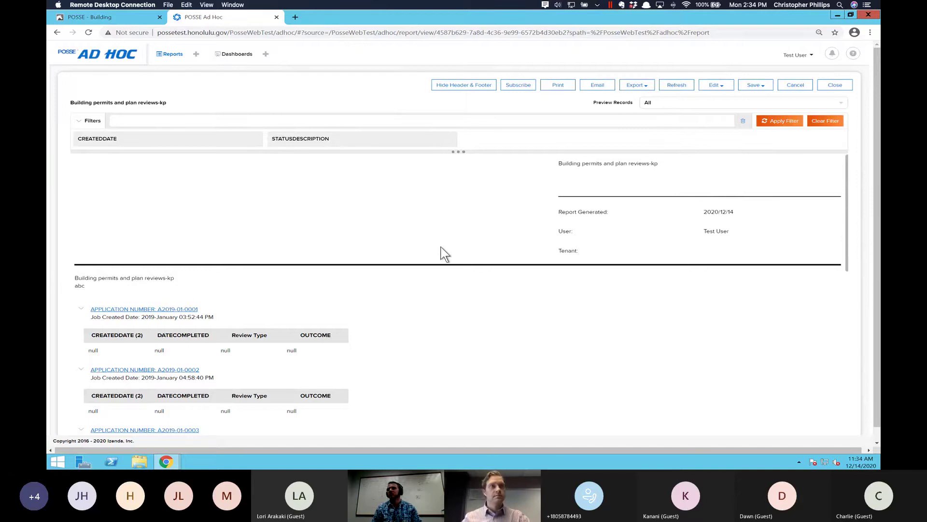
- Examine the full report from the first application group down to the Job Grand Total and back to its header
scroll(440, 253, "down", 1)
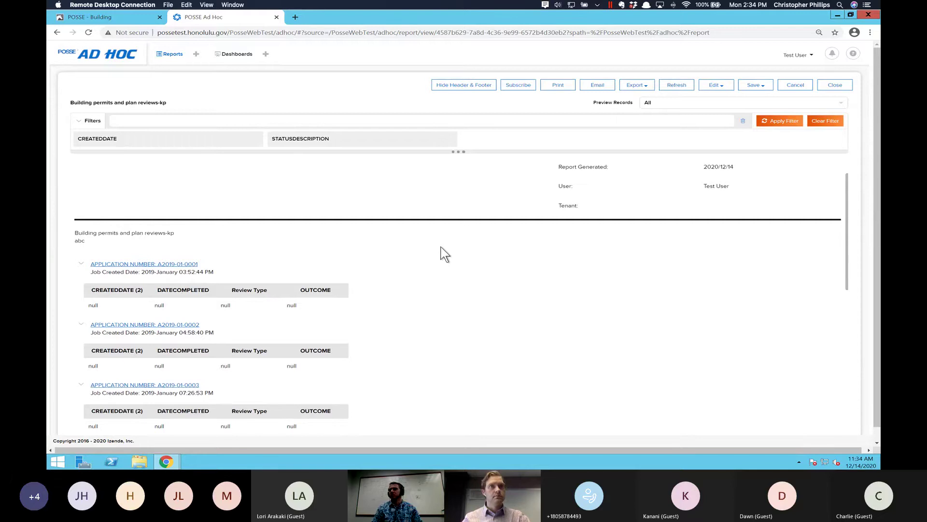
scroll(441, 253, "down", 5)
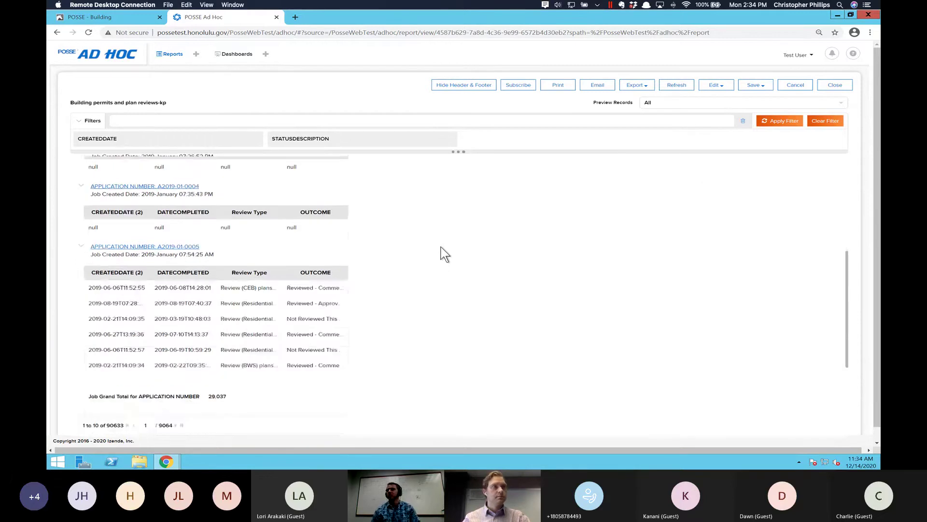
scroll(444, 253, "down", 2)
scroll(444, 253, "down", 1)
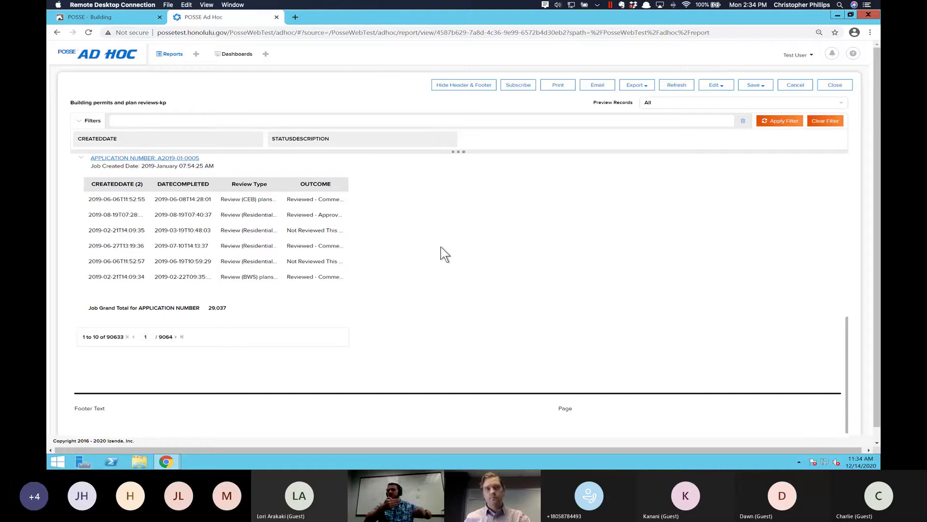
scroll(424, 237, "up", 15)
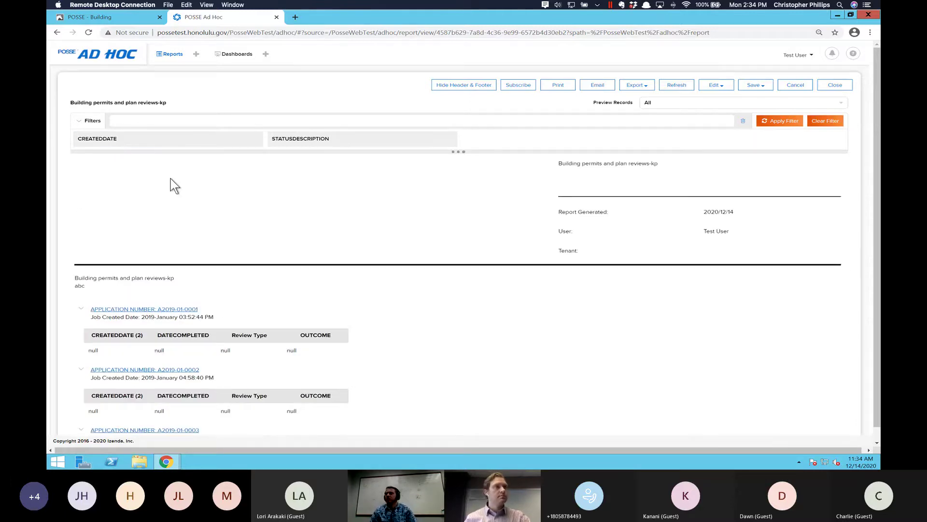
- Set the start date of the CREATEDDATE filter to 2020/01/01 and apply the filter
left_click(230, 141)
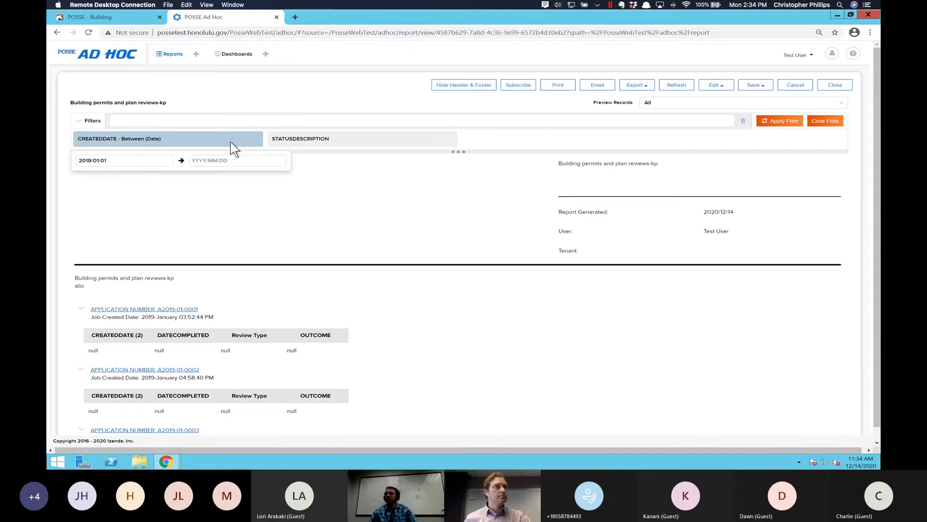
left_click(86, 163)
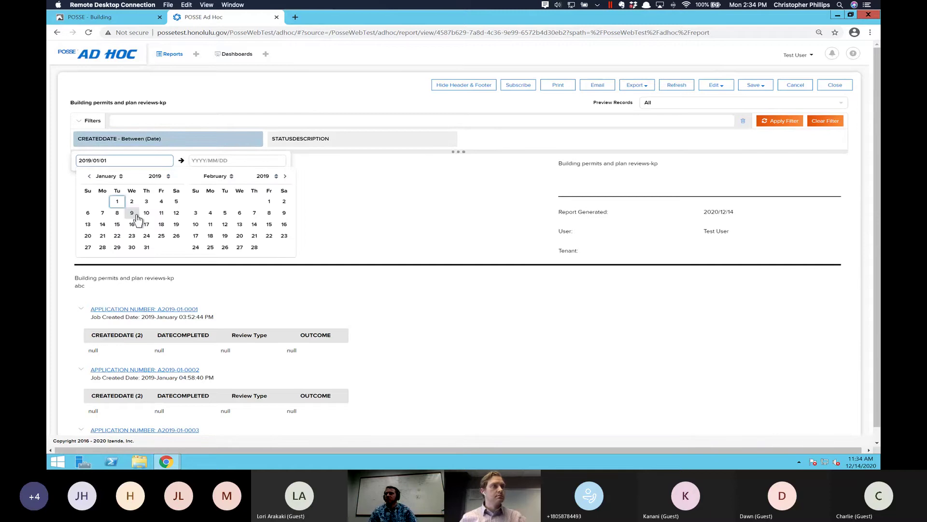
key("Delete")
key("Delete")
type("20")
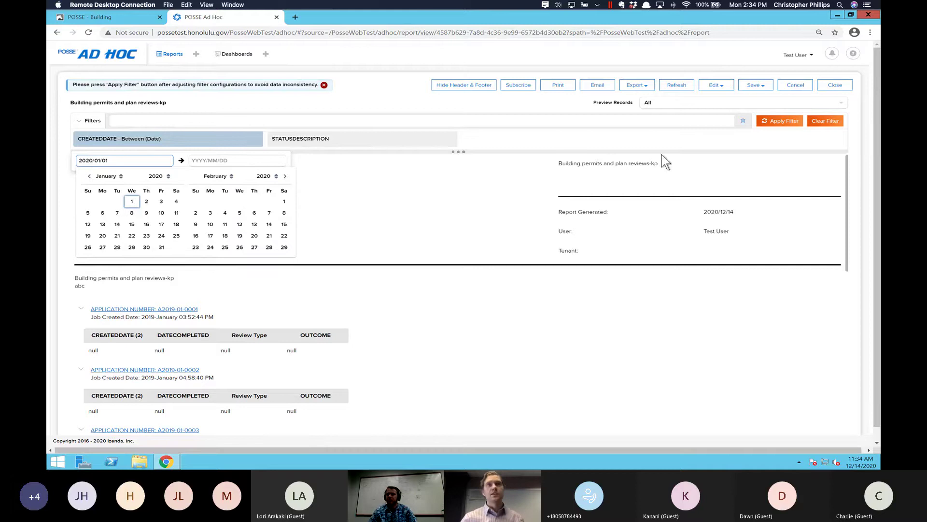
left_click(770, 127)
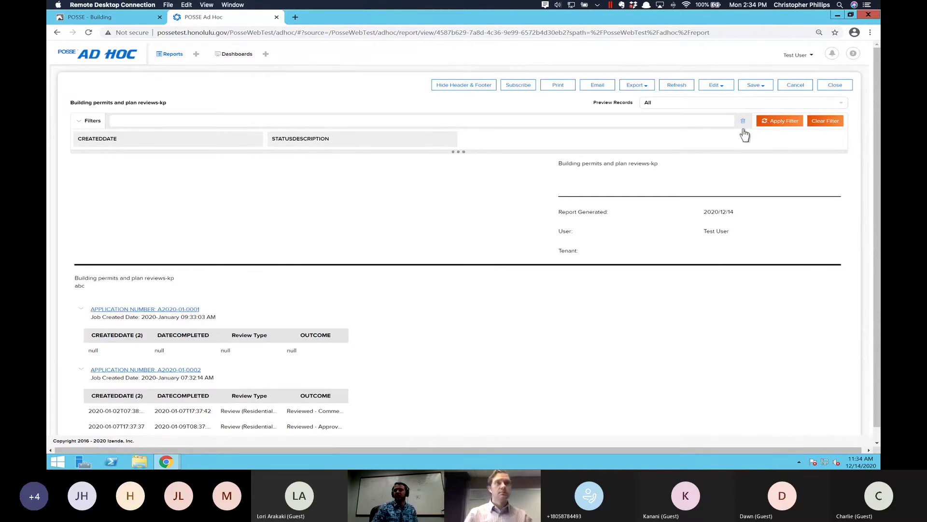
- Open the job of the first application in the filtered report, view its details, and close the job window
left_click(164, 309)
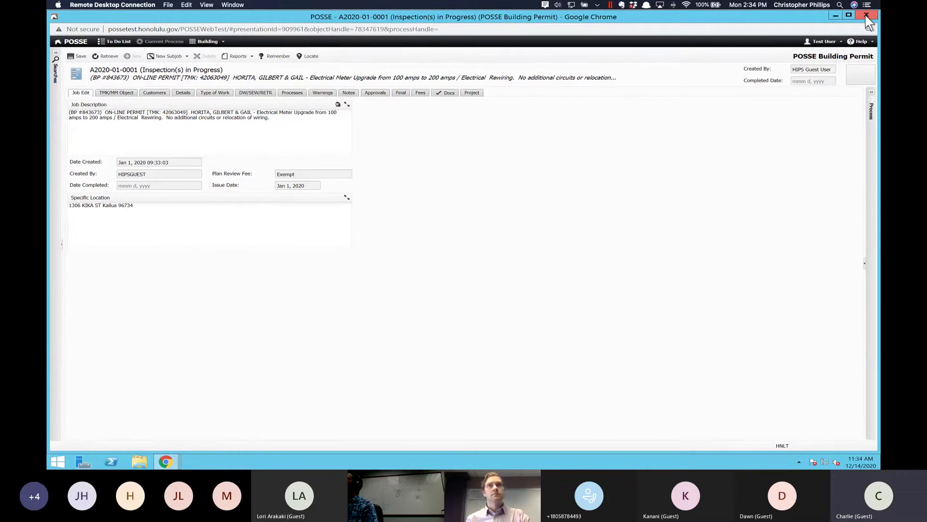
mouse_move(867, 18)
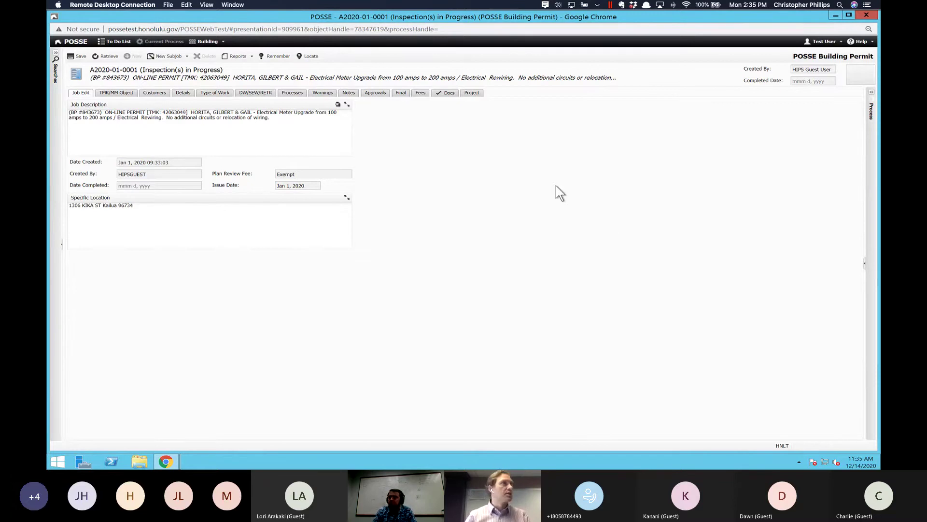
left_click(866, 15)
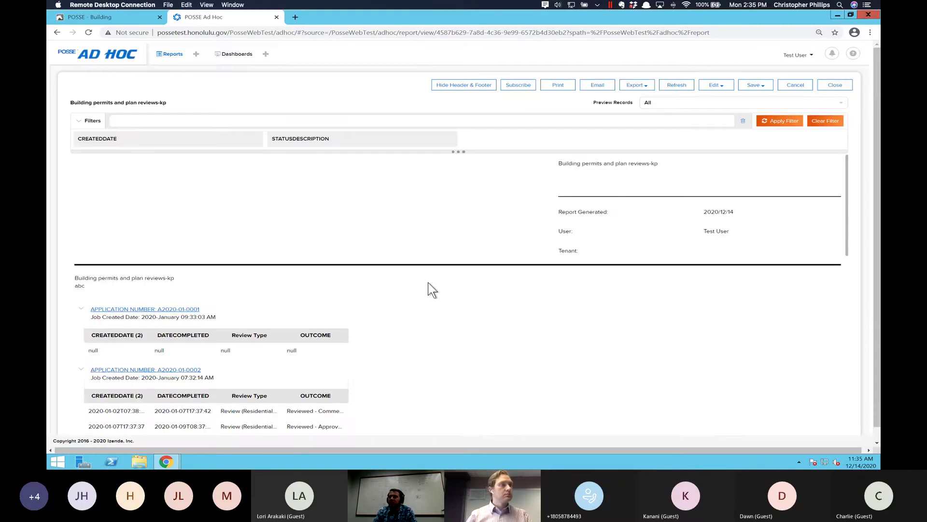
- Review the 2020 application groups and their plan reviews in the filtered report
scroll(431, 288, "down", 1)
scroll(431, 288, "down", 1)
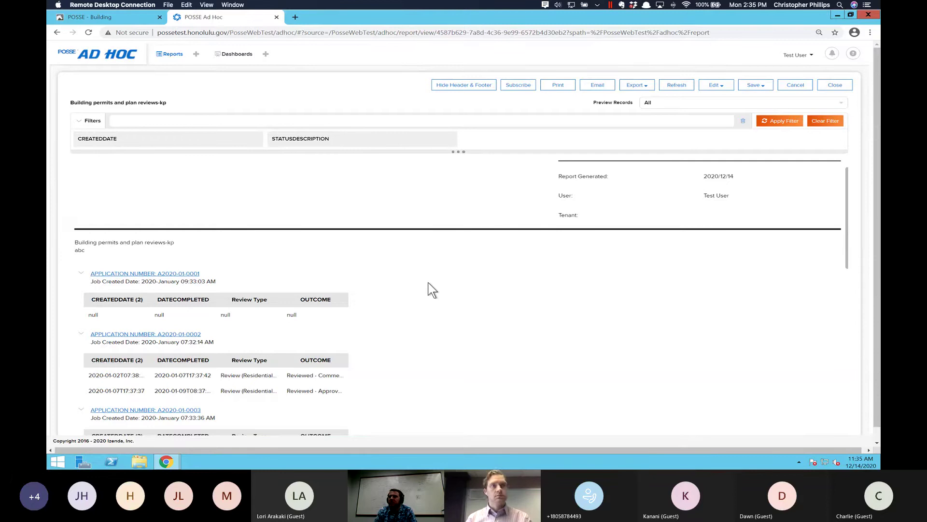
scroll(432, 289, "down", 5)
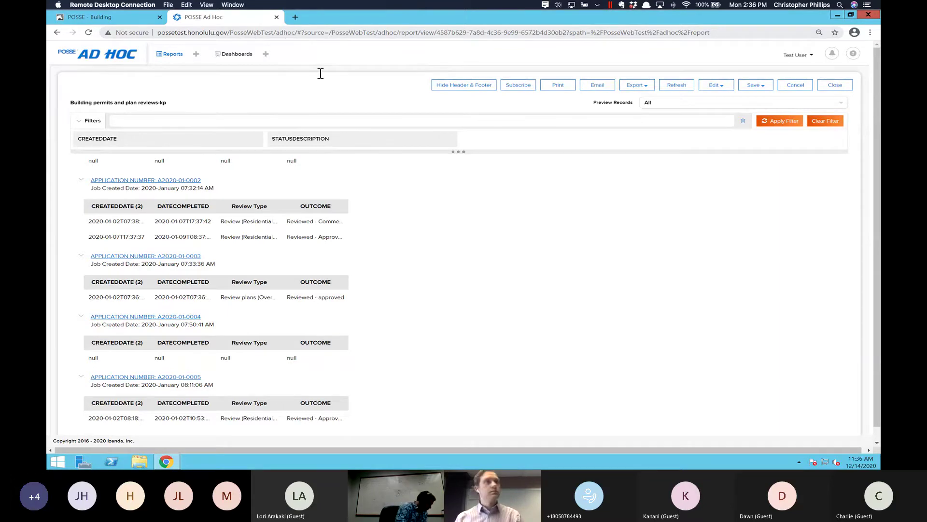
scroll(361, 284, "down", 1)
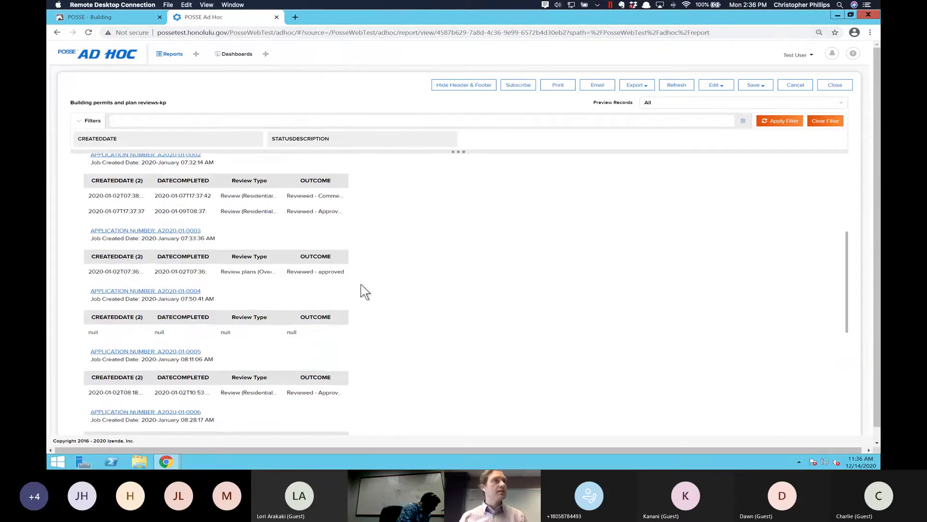
- Return to the report list, discarding the unsaved changes, and open the Building Division - Plan Review Volumes report
left_click(169, 56)
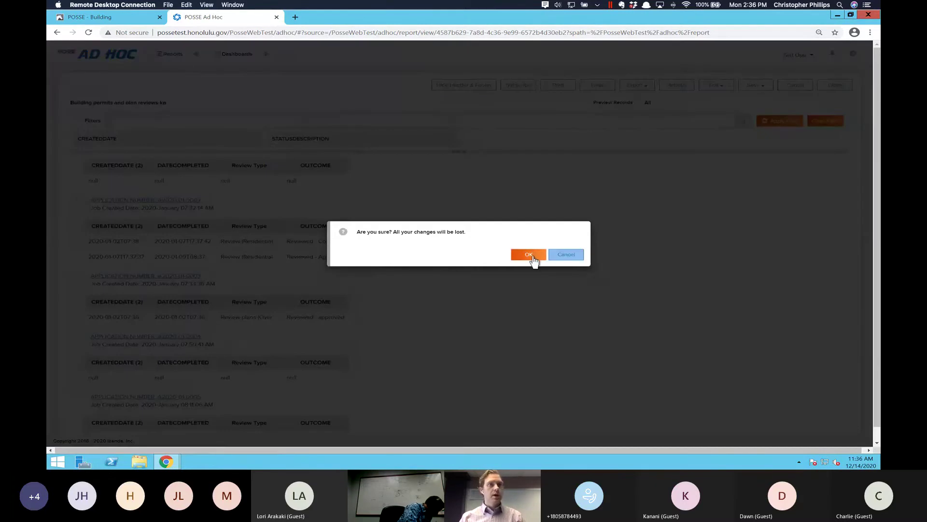
left_click(528, 255)
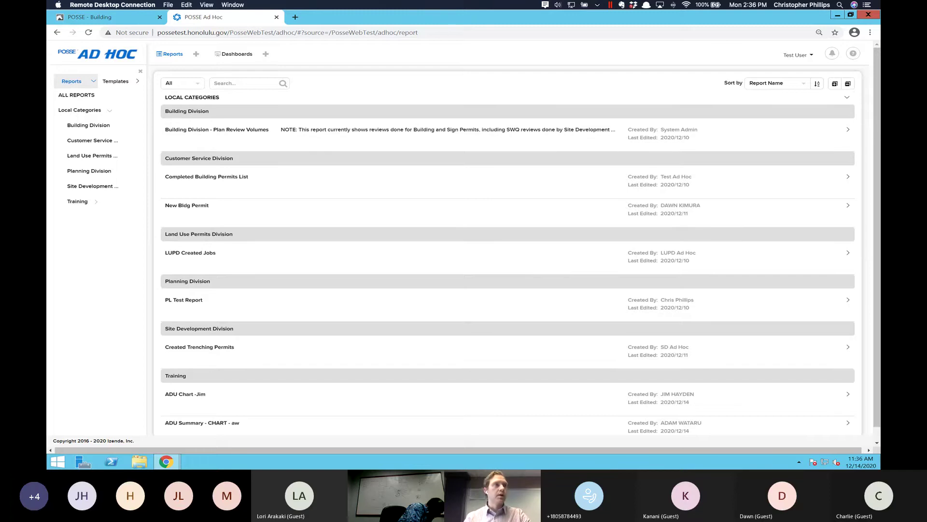
left_click(227, 131)
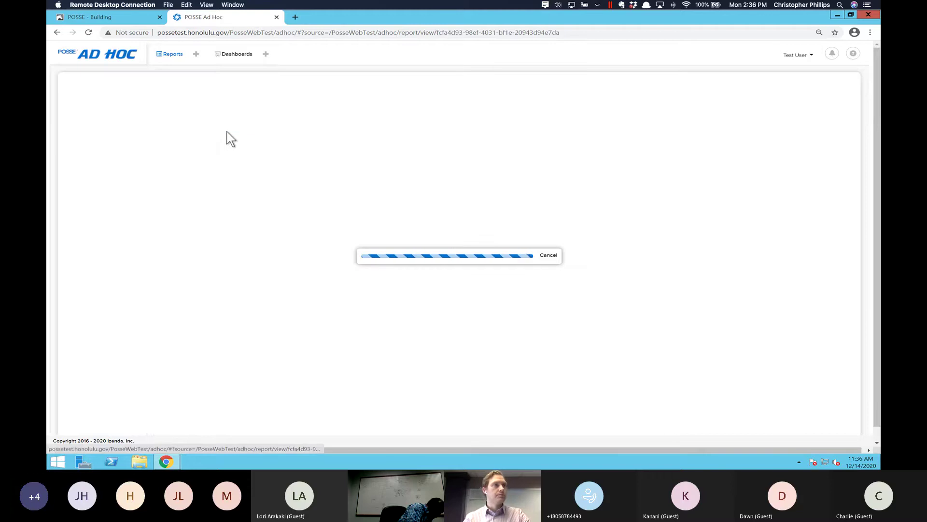
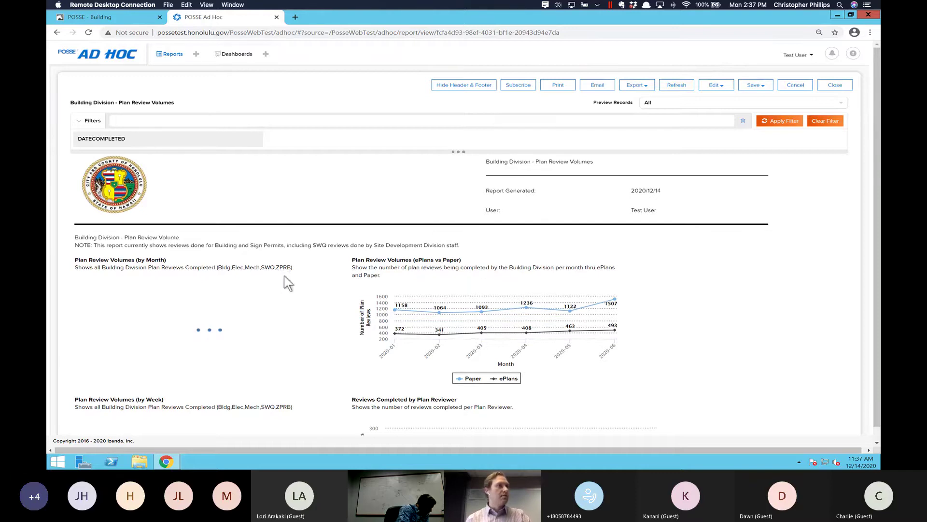
- Check the date range of the DATECOMPLETED filter and highlight the note on which reviews the report covers
left_click(182, 138)
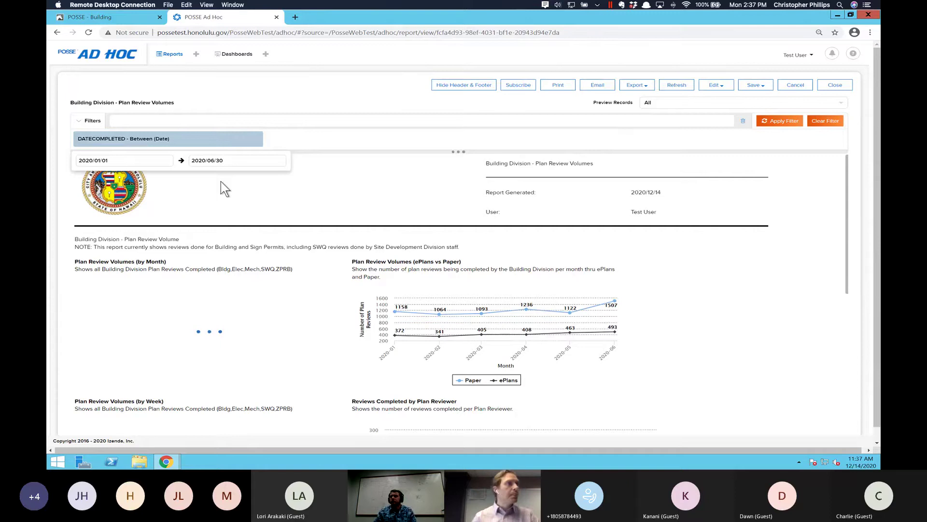
left_click(326, 203)
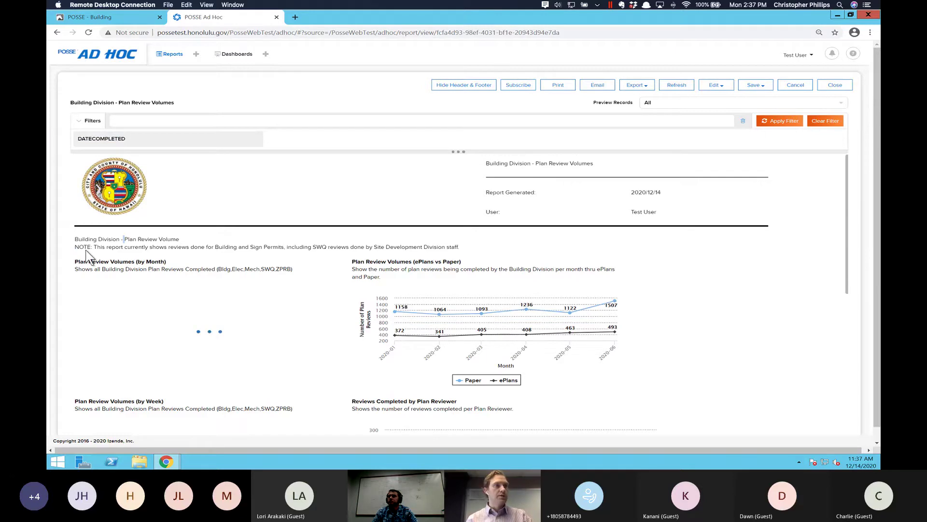
left_click_drag(421, 243, 466, 256)
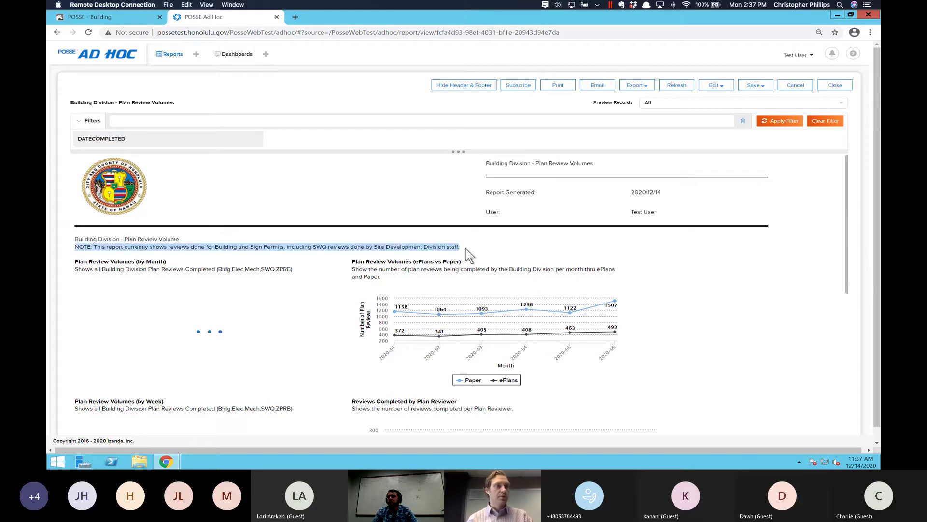
left_click(439, 247)
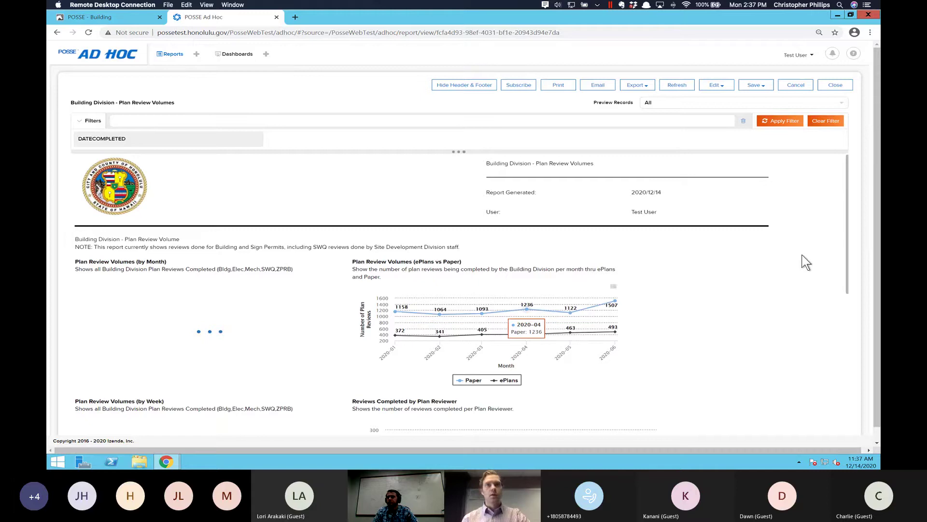
- Examine the Plan Review Volumes (ePlans vs Paper) and Reviews Completed by Plan Reviewer charts
scroll(717, 312, "down", 1)
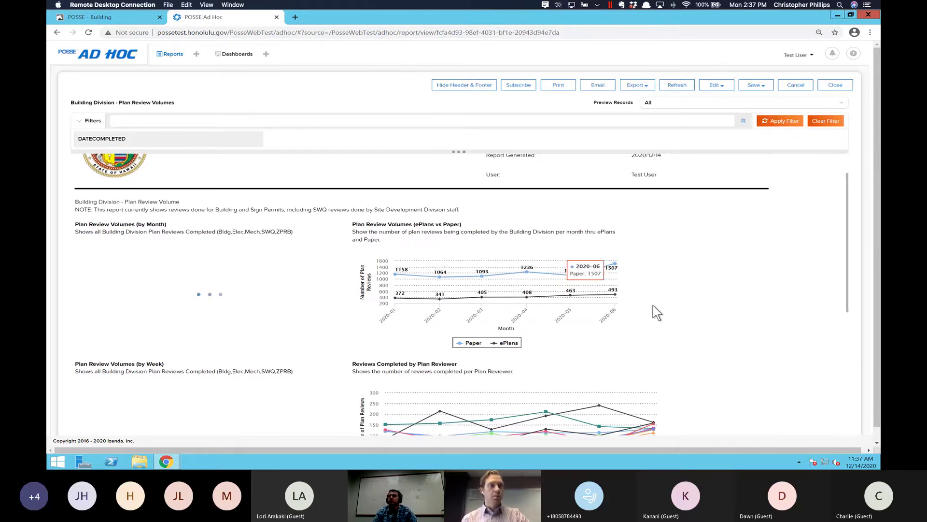
scroll(653, 305, "down", 1)
scroll(653, 305, "down", 1)
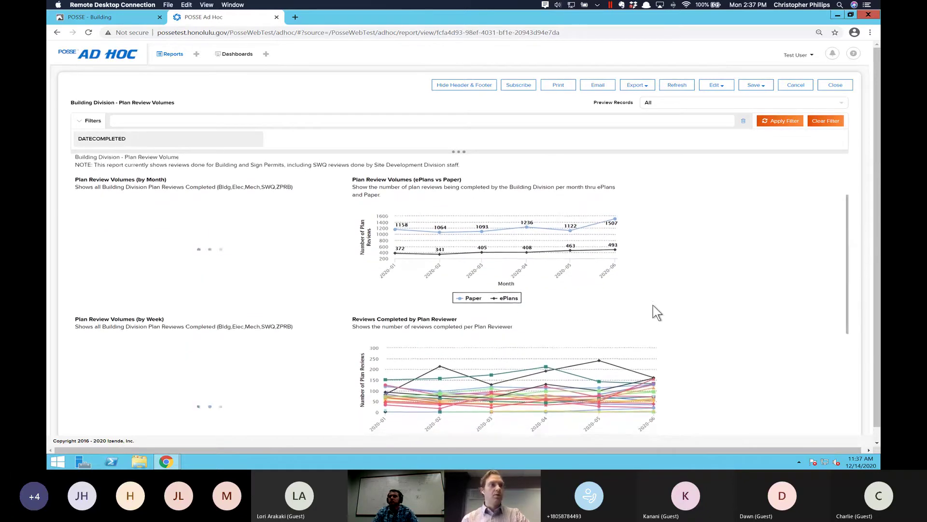
scroll(653, 305, "down", 2)
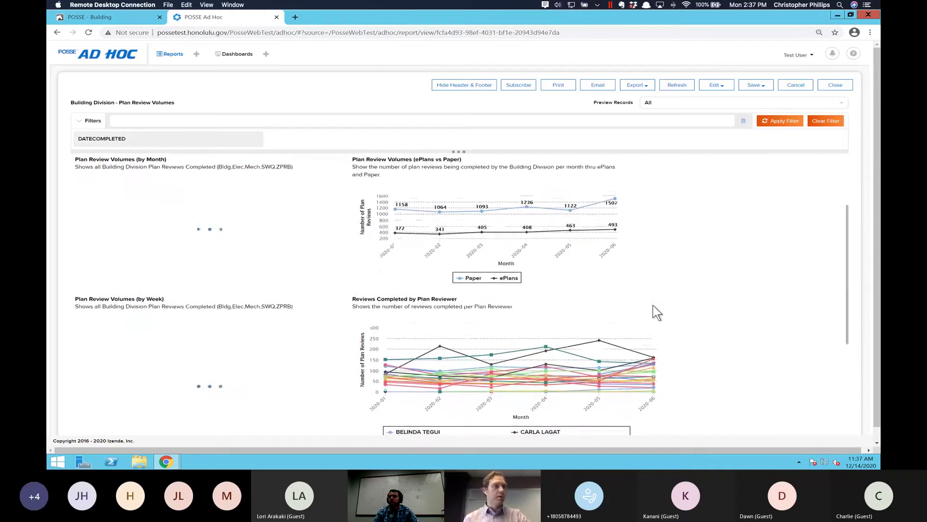
- Examine the monthly values of individual reviewers in the Reviews Completed by Plan Reviewer chart
scroll(653, 305, "down", 1)
scroll(653, 305, "down", 2)
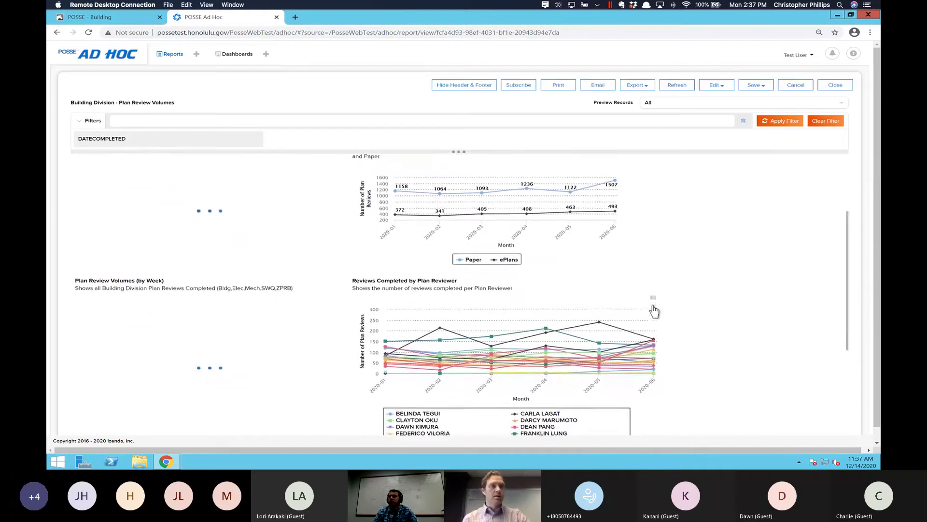
scroll(653, 305, "down", 3)
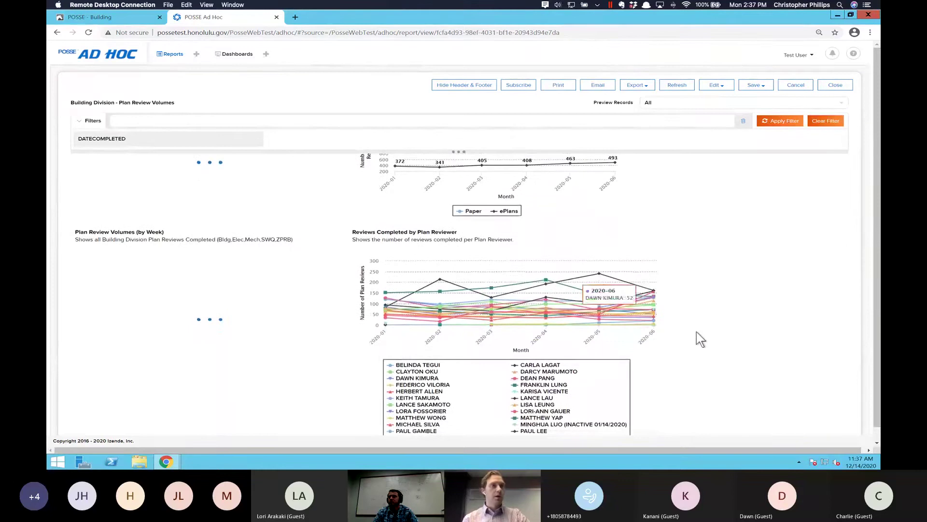
scroll(697, 332, "down", 2)
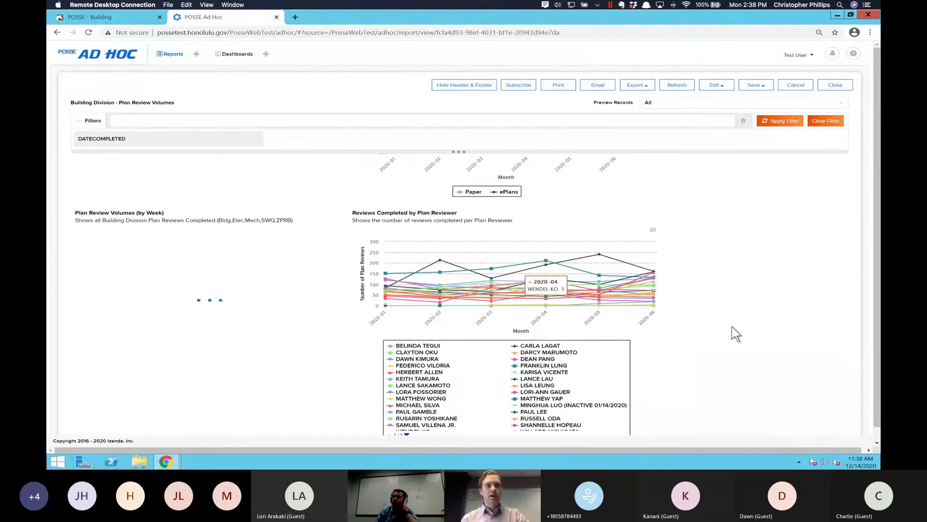
scroll(732, 328, "up", 1)
scroll(732, 327, "up", 1)
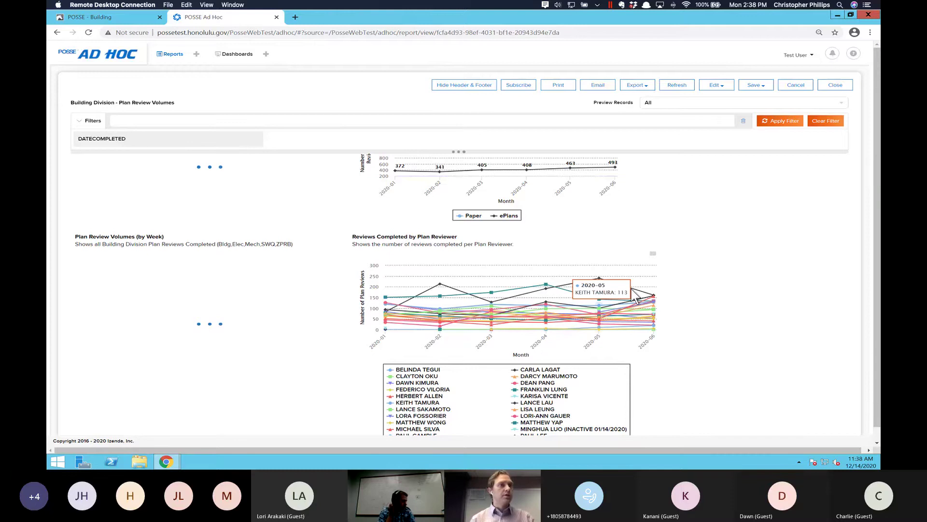
scroll(637, 301, "up", 1)
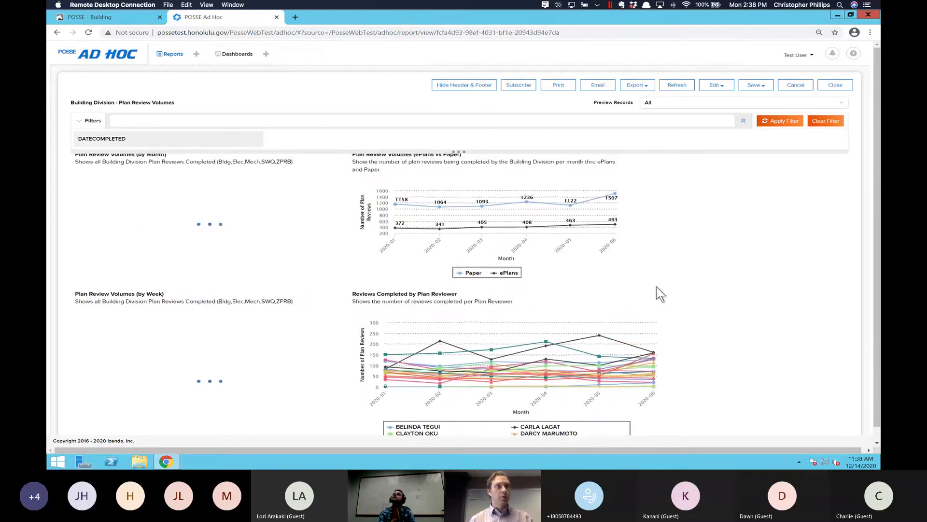
scroll(659, 293, "up", 1)
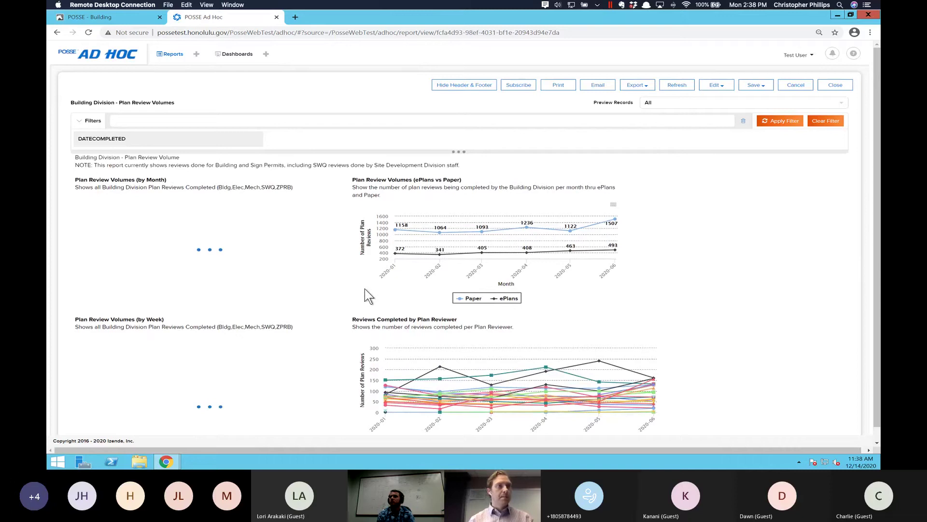
- Review the plan reviewer chart's lines and legend through to the report footer, and look over the ePlans vs Paper chart again
scroll(364, 288, "down", 1)
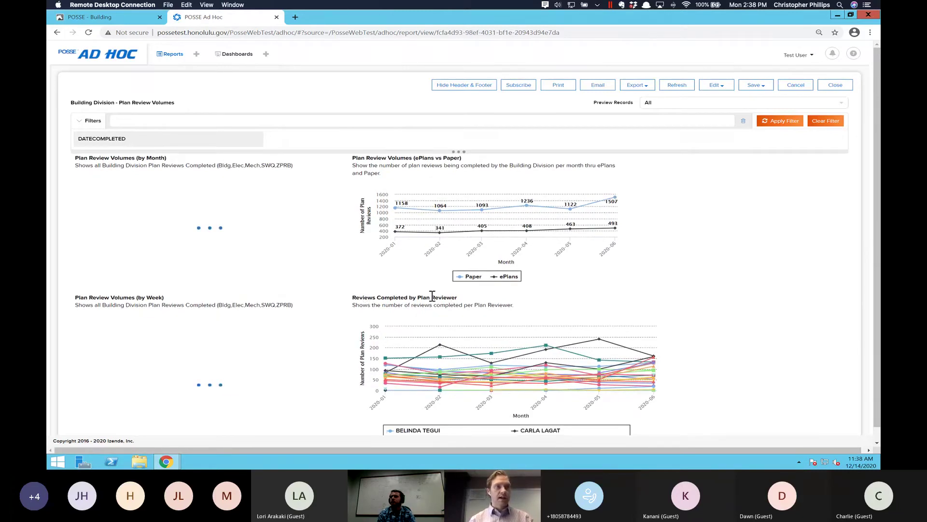
scroll(491, 313, "down", 1)
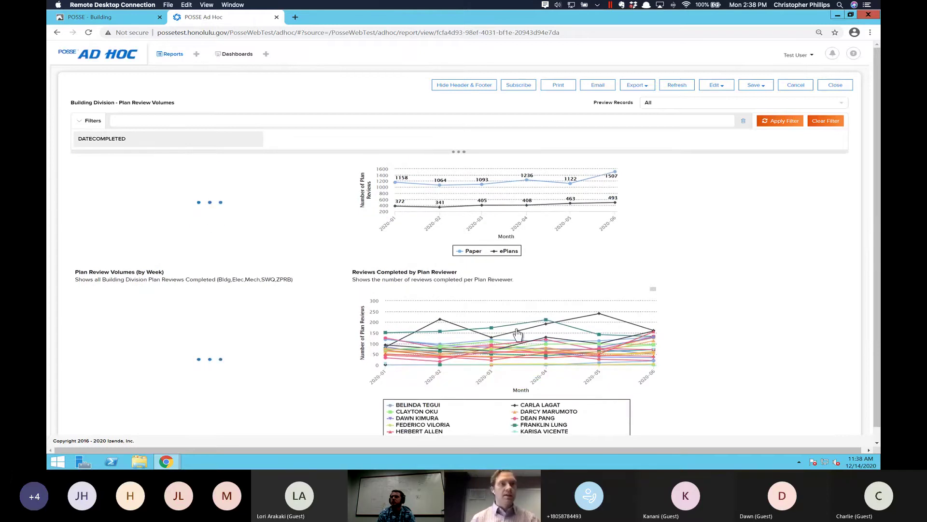
scroll(516, 329, "down", 2)
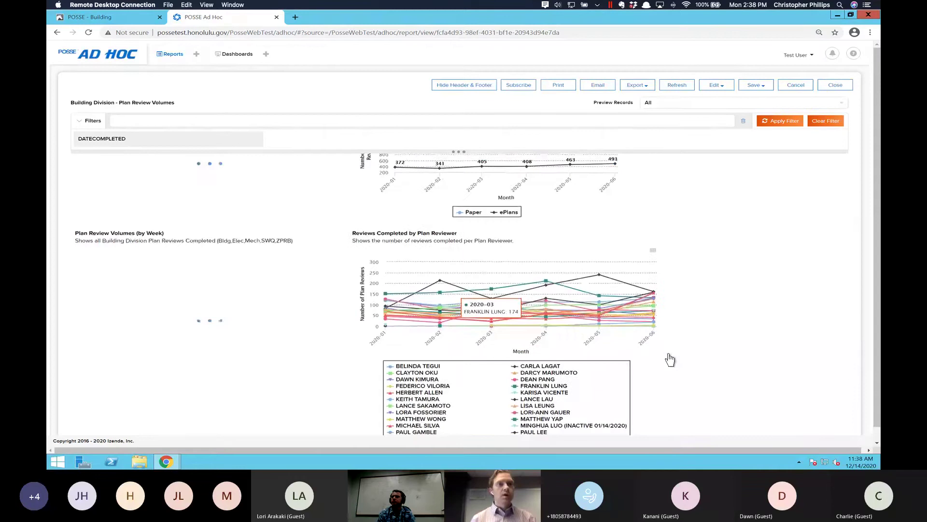
scroll(669, 359, "down", 1)
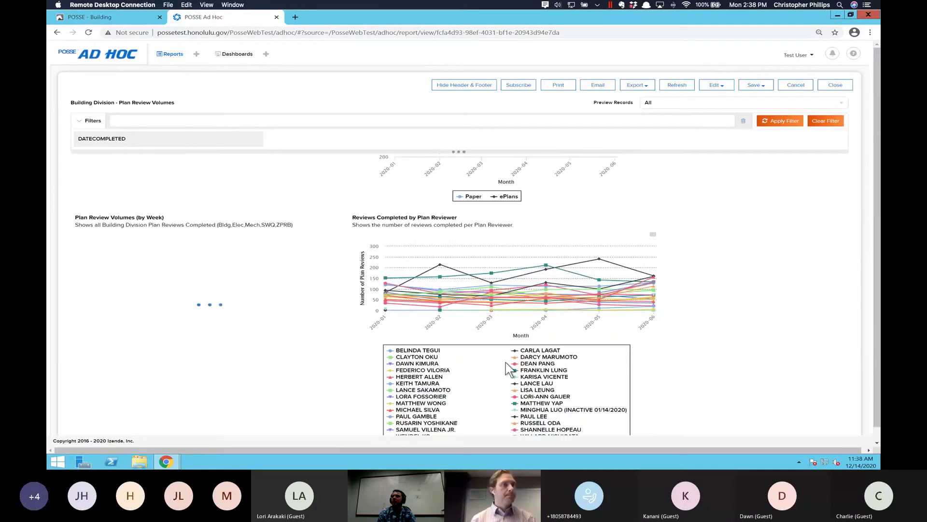
scroll(510, 370, "down", 3)
scroll(510, 370, "down", 2)
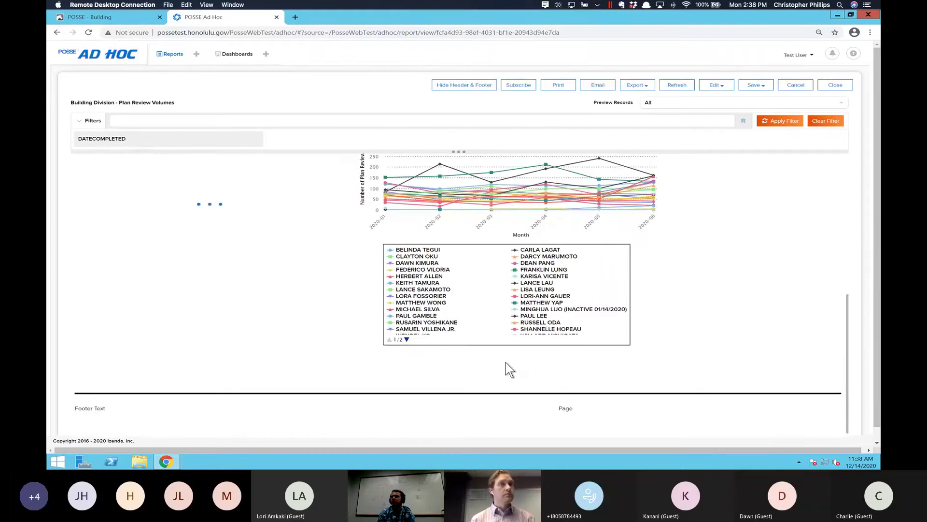
scroll(510, 370, "up", 2)
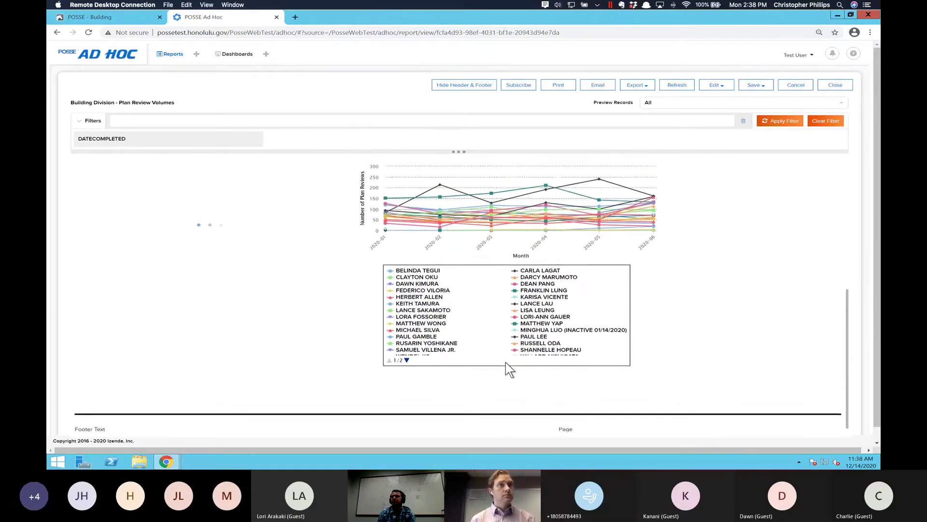
scroll(509, 370, "up", 2)
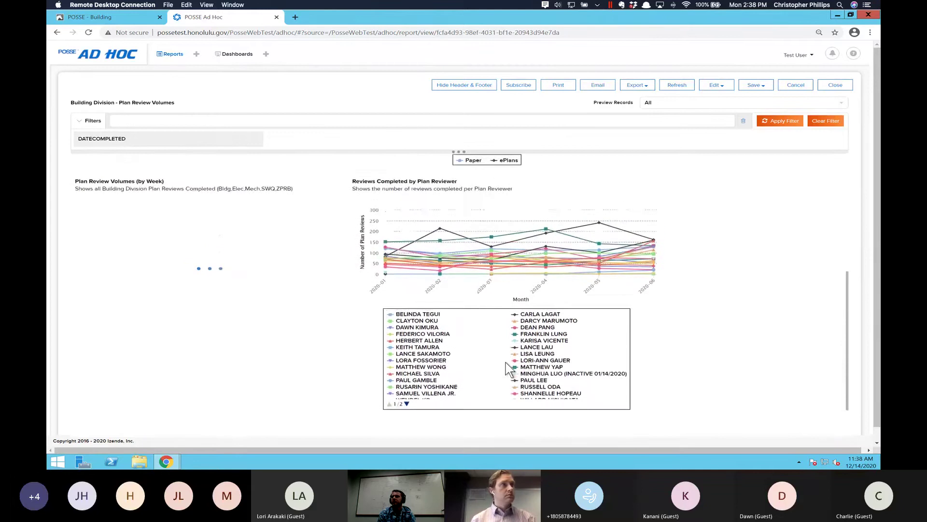
scroll(422, 282, "up", 1)
scroll(421, 281, "up", 1)
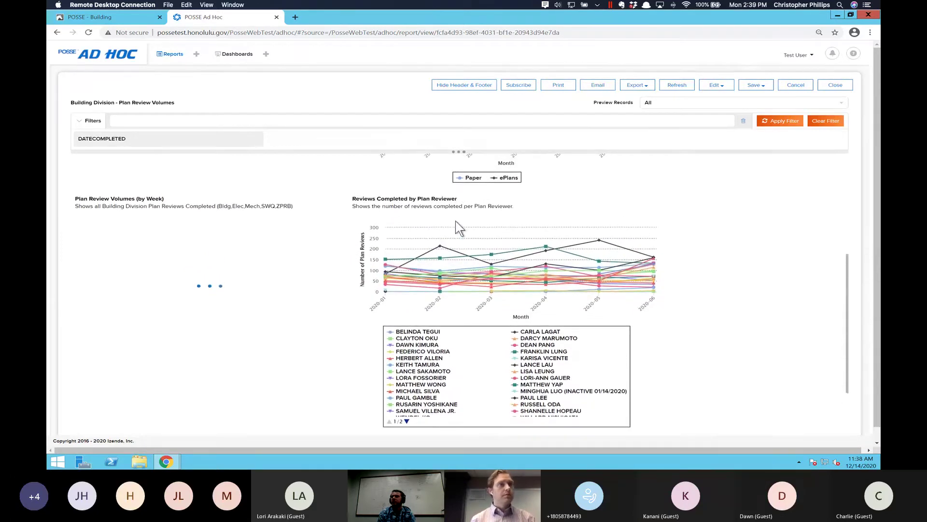
scroll(454, 222, "up", 5)
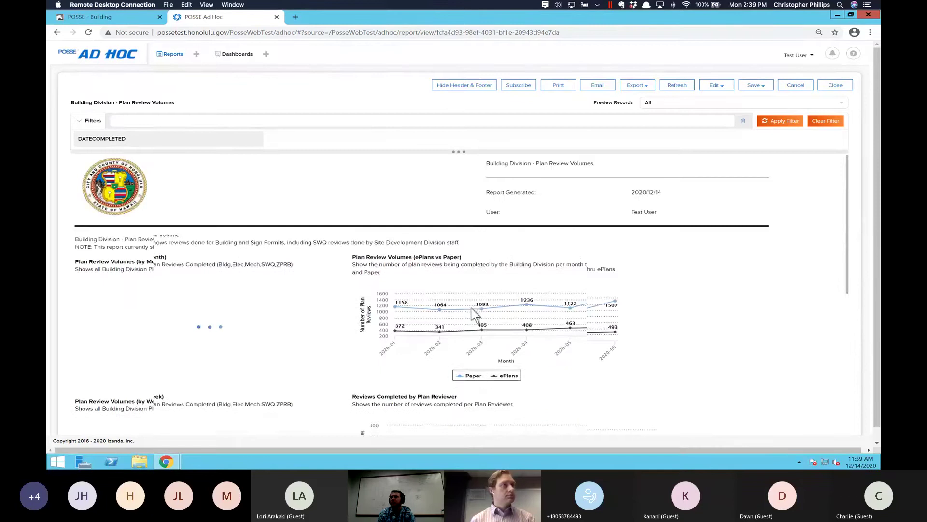
scroll(471, 307, "down", 3)
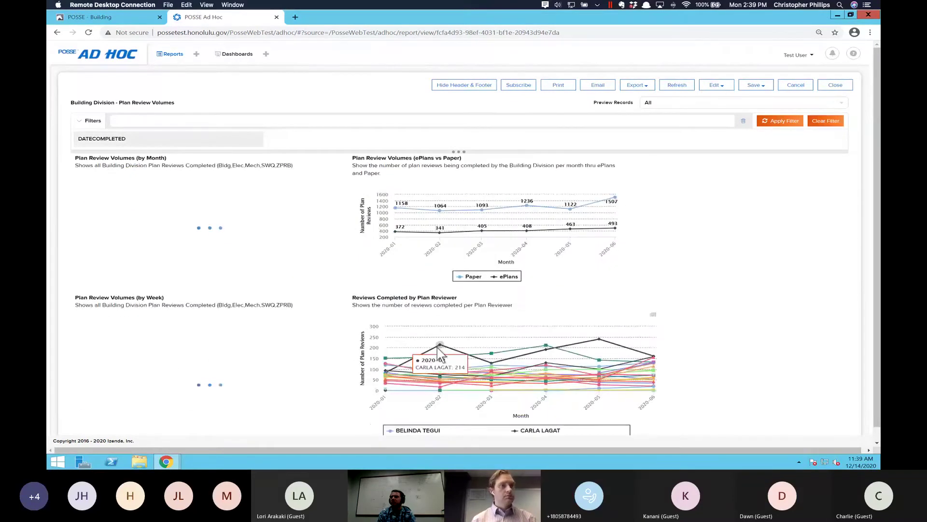
- Hide the first eight reviewers and the two below the still-shown trio in the first legend column of the Reviews Completed by Plan Reviewer chart
scroll(438, 352, "down", 1)
scroll(438, 349, "down", 2)
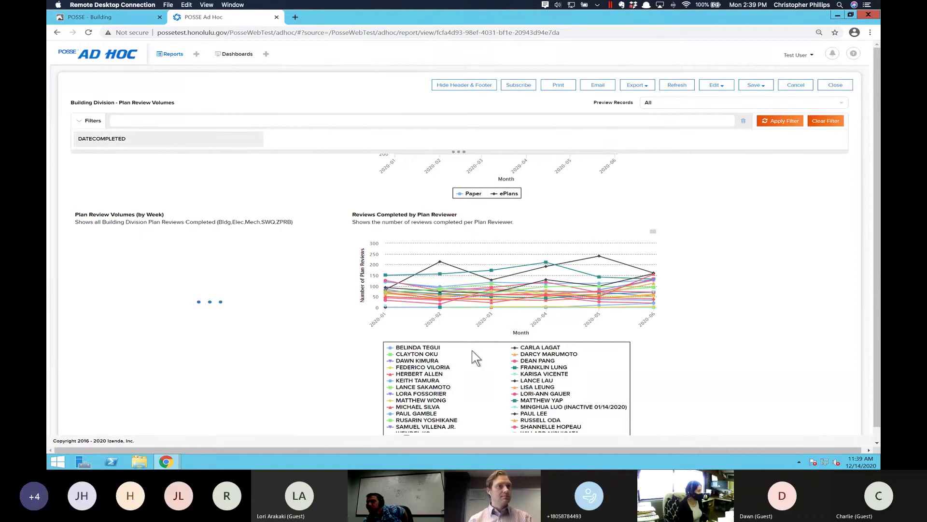
scroll(476, 358, "down", 1)
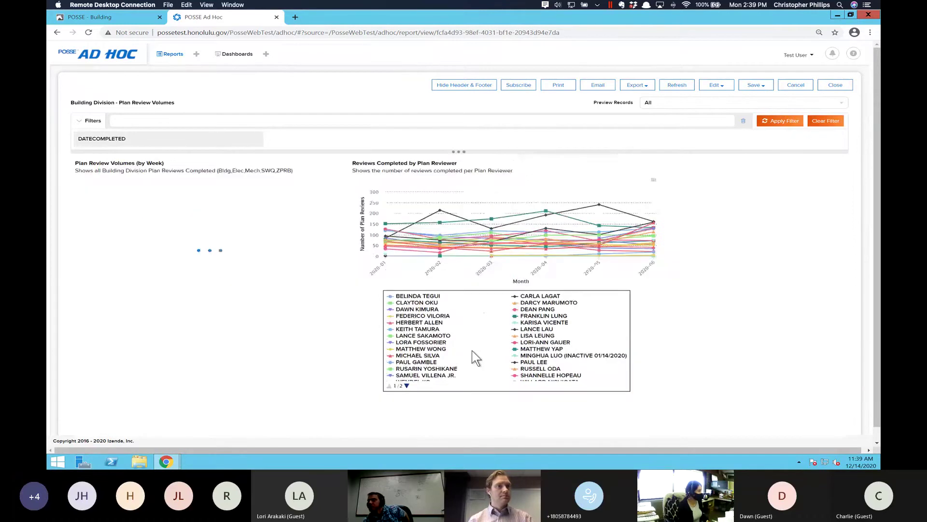
scroll(450, 333, "up", 1)
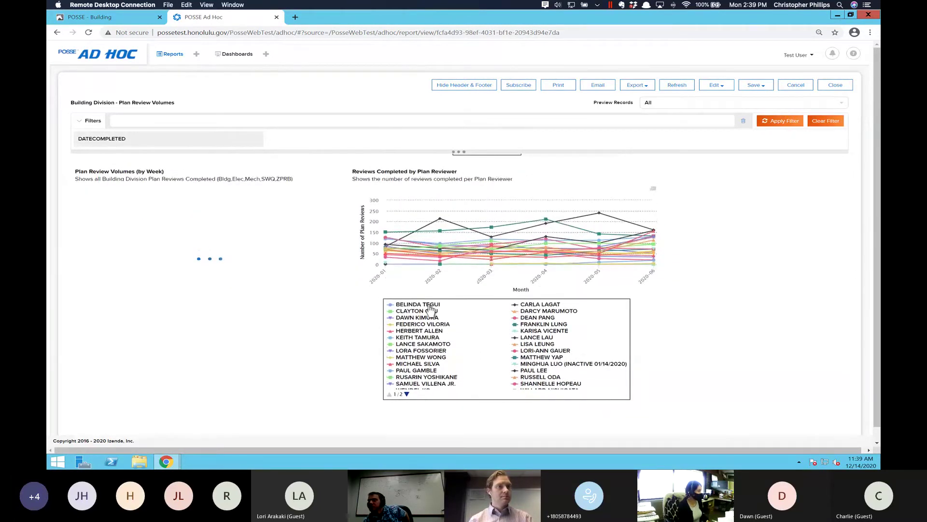
left_click(431, 305)
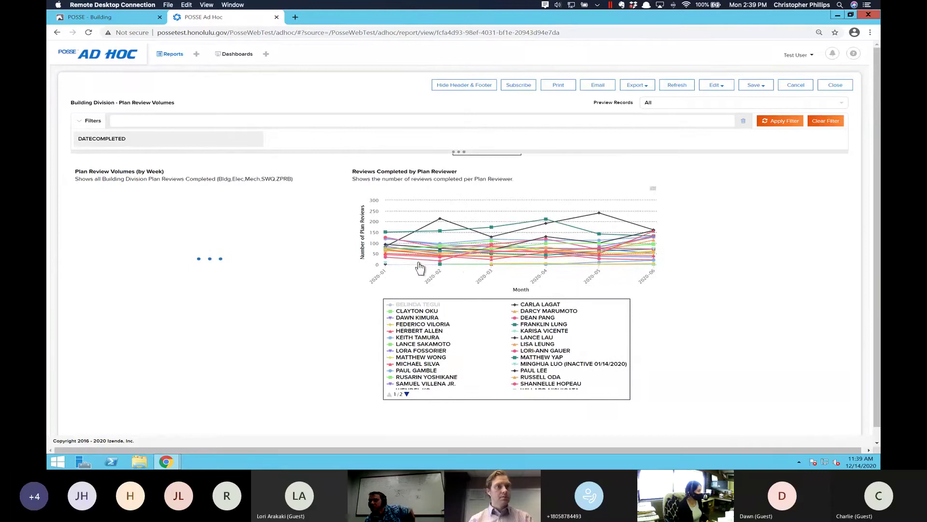
left_click(429, 312)
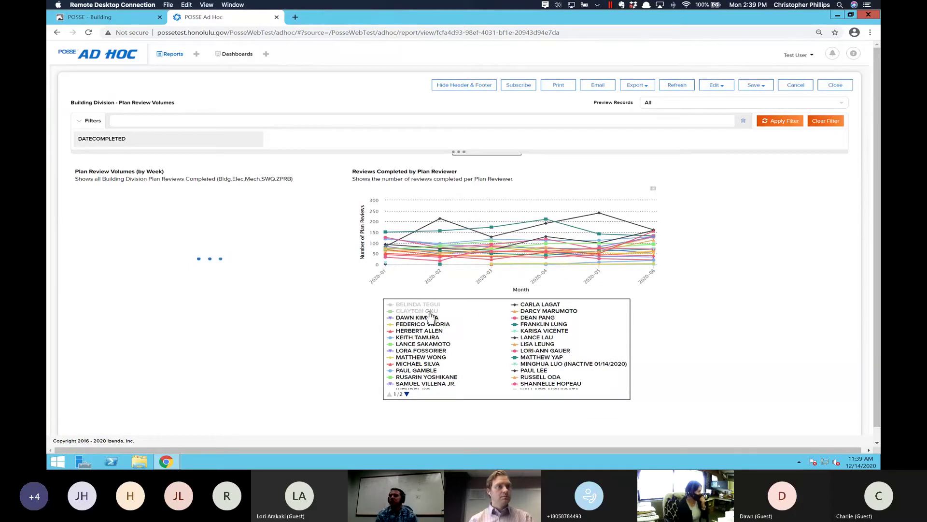
left_click(432, 324)
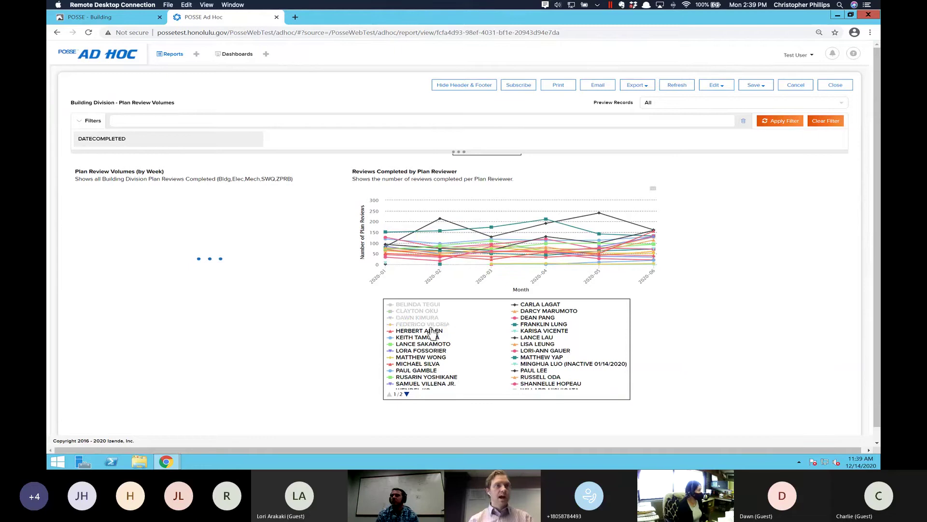
left_click(432, 331)
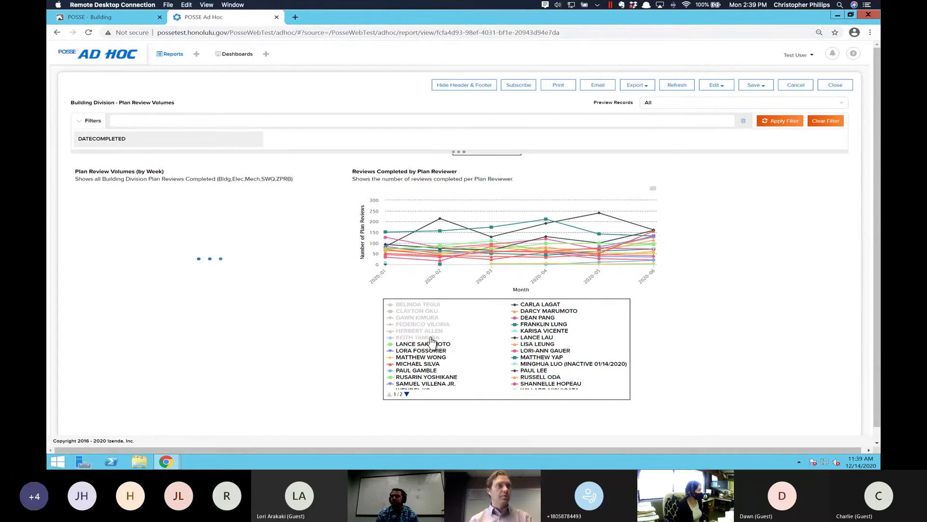
left_click(431, 338)
left_click(435, 344)
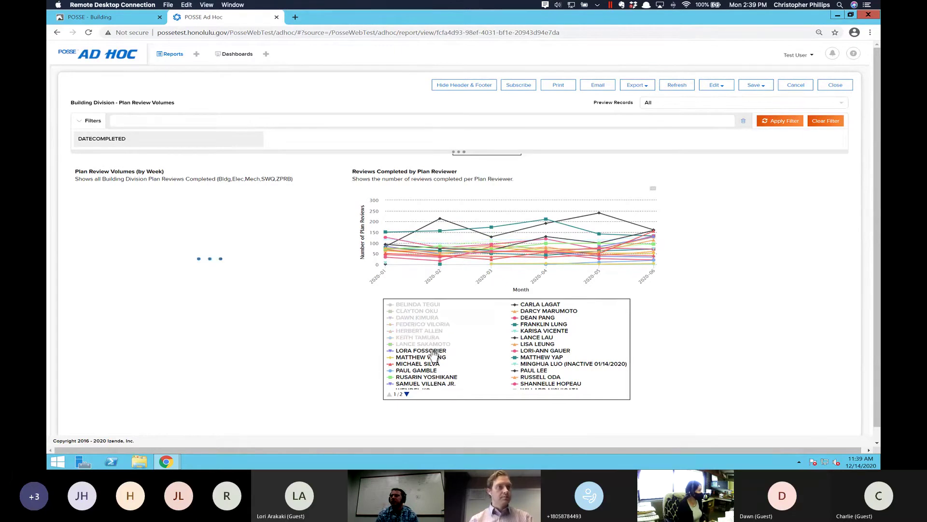
left_click(434, 351)
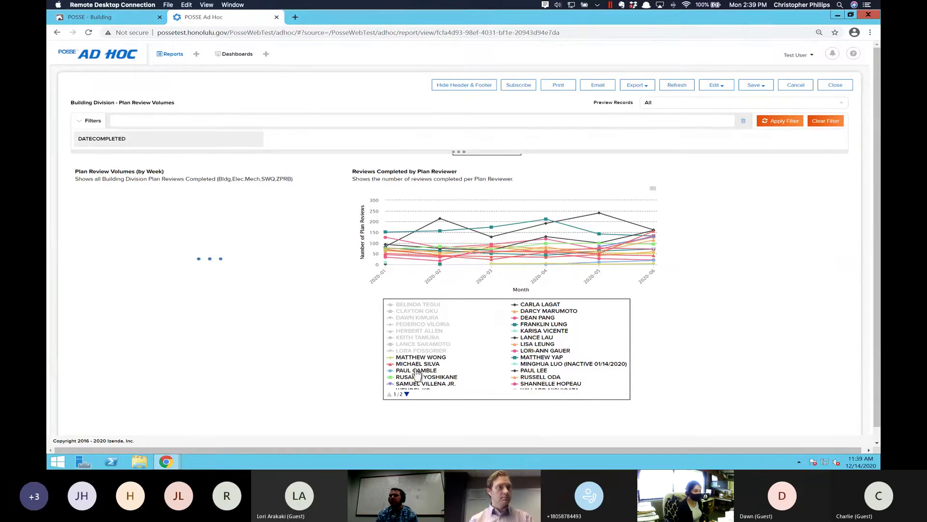
left_click(422, 378)
left_click(423, 384)
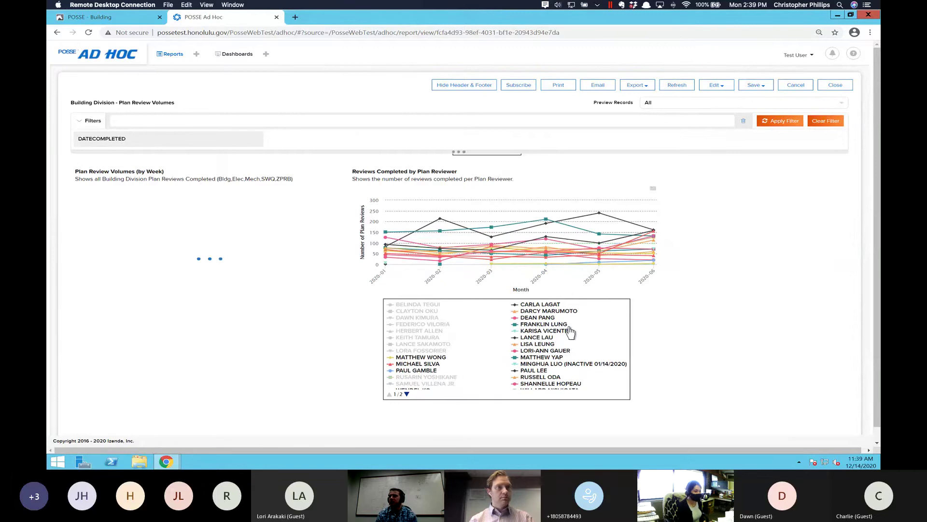
- Hide the first ten reviewers in the second legend column of the Reviews Completed by Plan Reviewer chart, through the one marked inactive
left_click(540, 304)
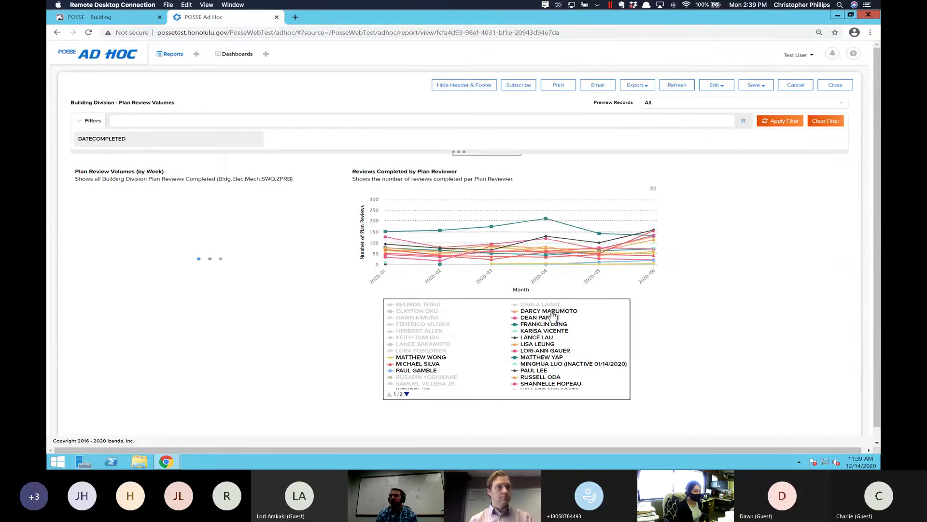
left_click(545, 311)
left_click(543, 318)
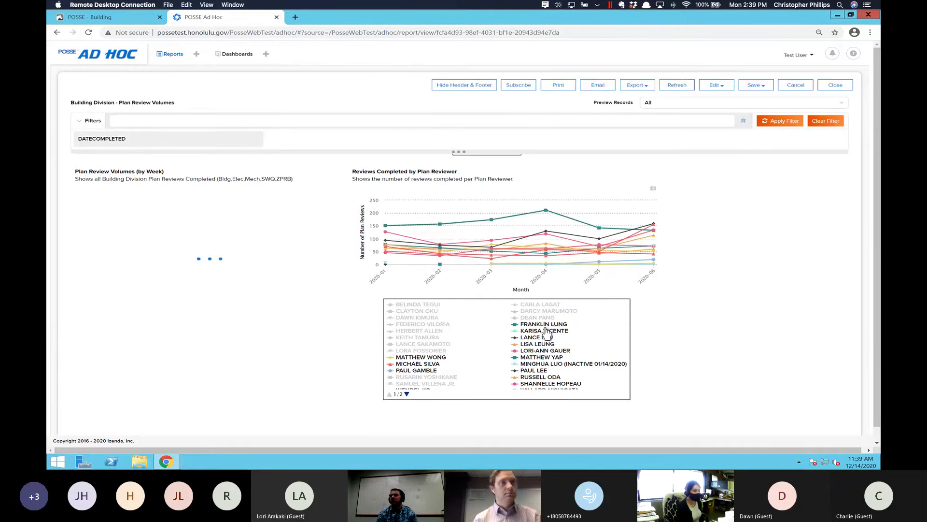
left_click(542, 324)
left_click(537, 338)
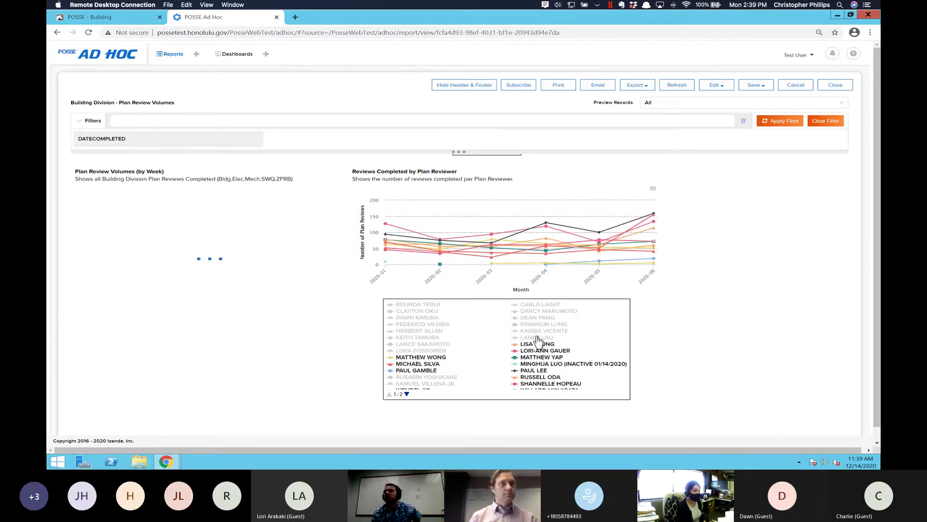
left_click(539, 343)
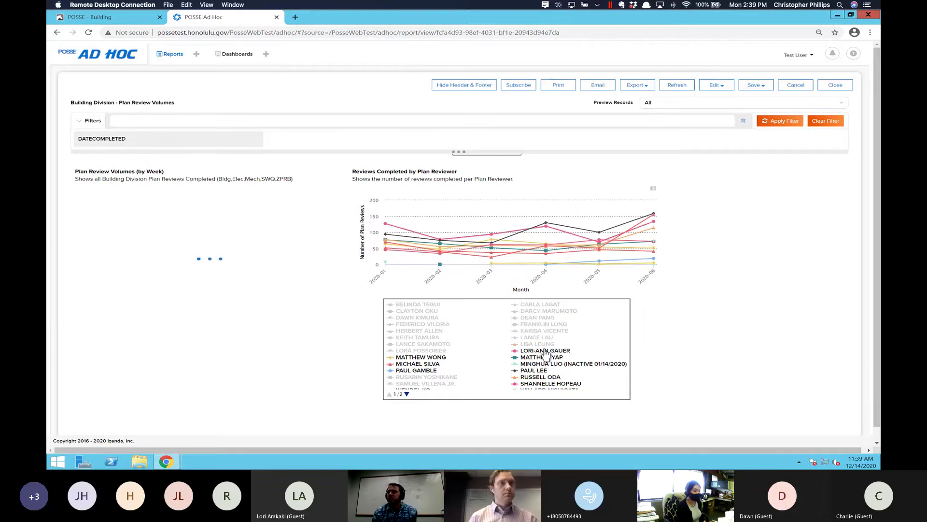
left_click(538, 351)
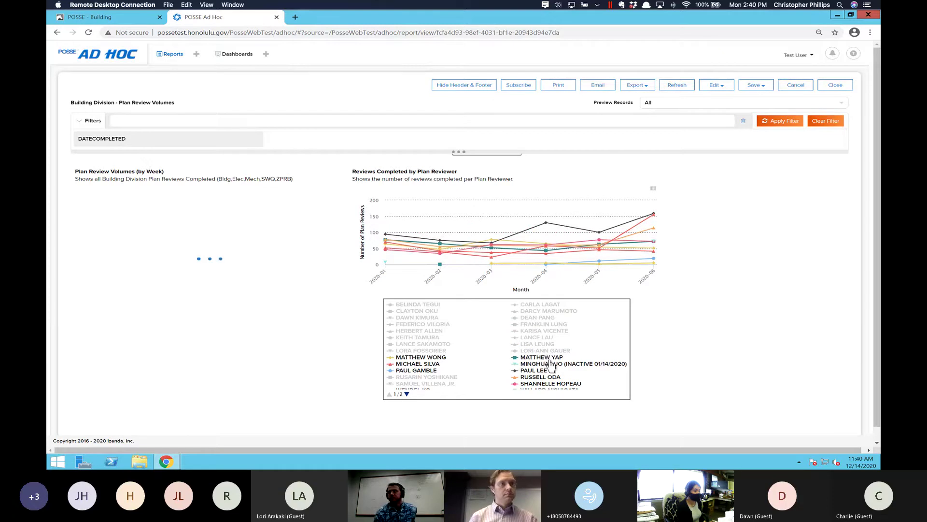
left_click(542, 357)
left_click(554, 365)
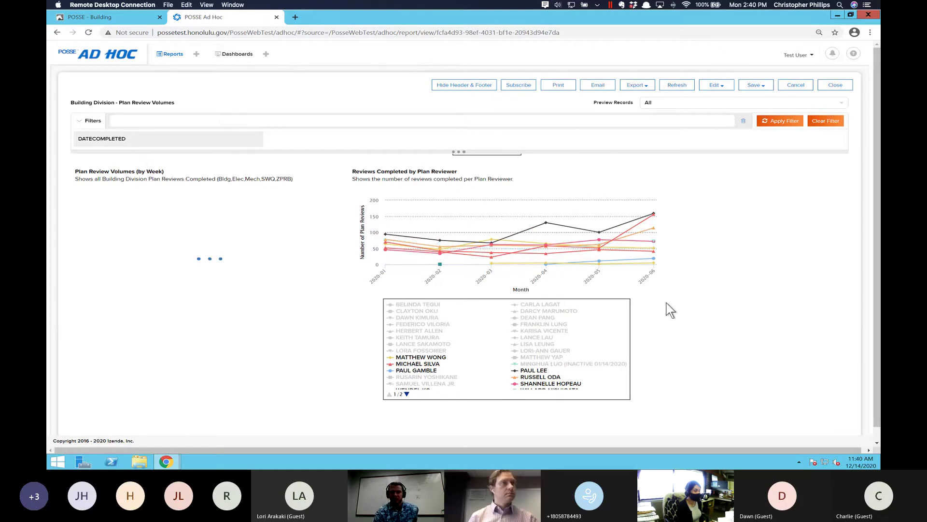
- Hide the Paper and ePlans series in the Plan Review Volumes (ePlans vs Paper) chart, and show both again
scroll(670, 309, "up", 3)
scroll(670, 309, "up", 1)
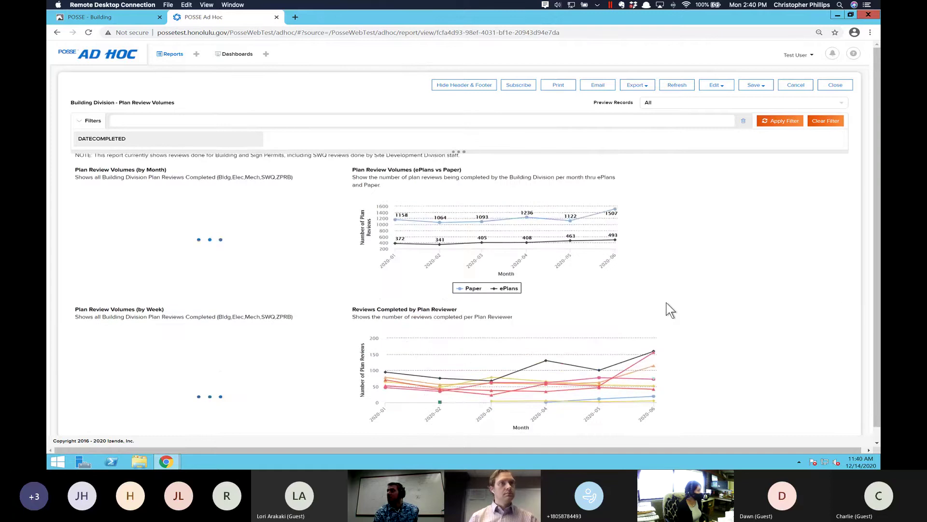
left_click(508, 289)
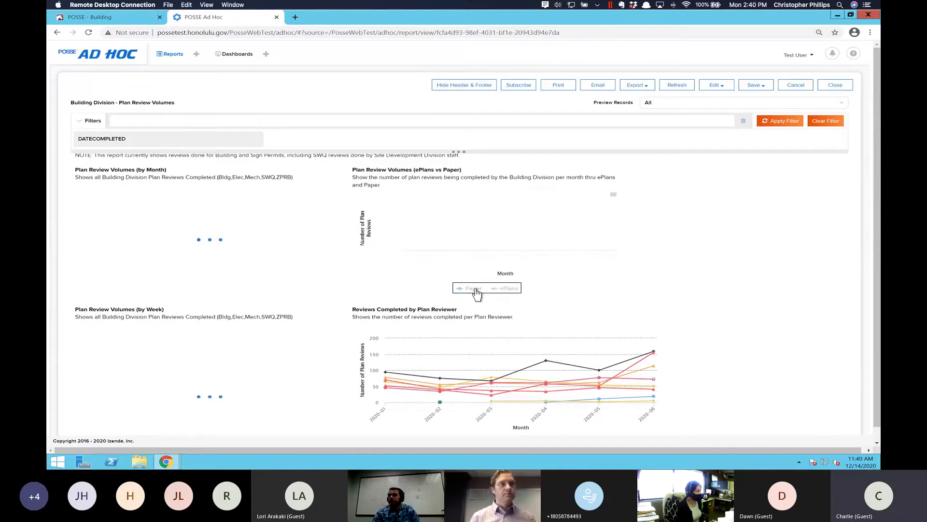
left_click(508, 289)
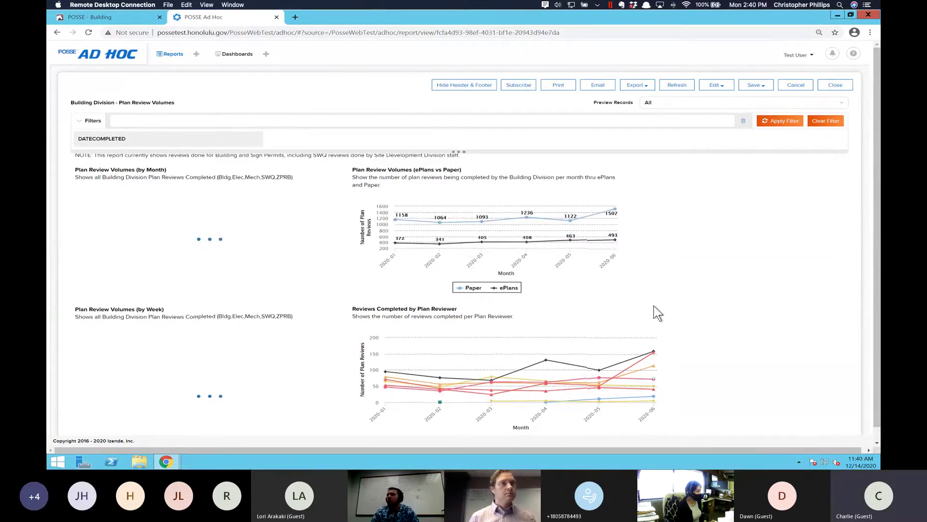
- Examine the Reviews Completed by Plan Reviewer chart and its legend, and return to the ePlans vs Paper chart
scroll(658, 313, "down", 2)
scroll(658, 313, "down", 2)
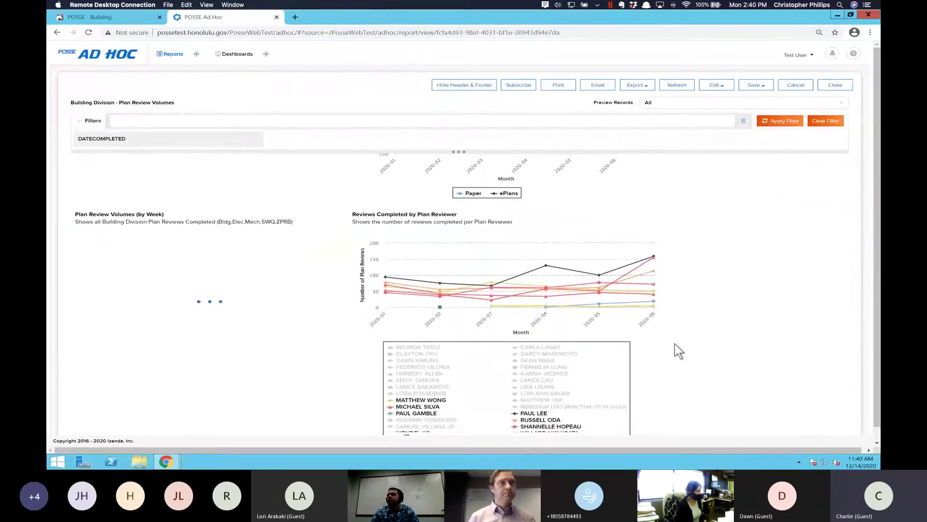
scroll(676, 343, "down", 1)
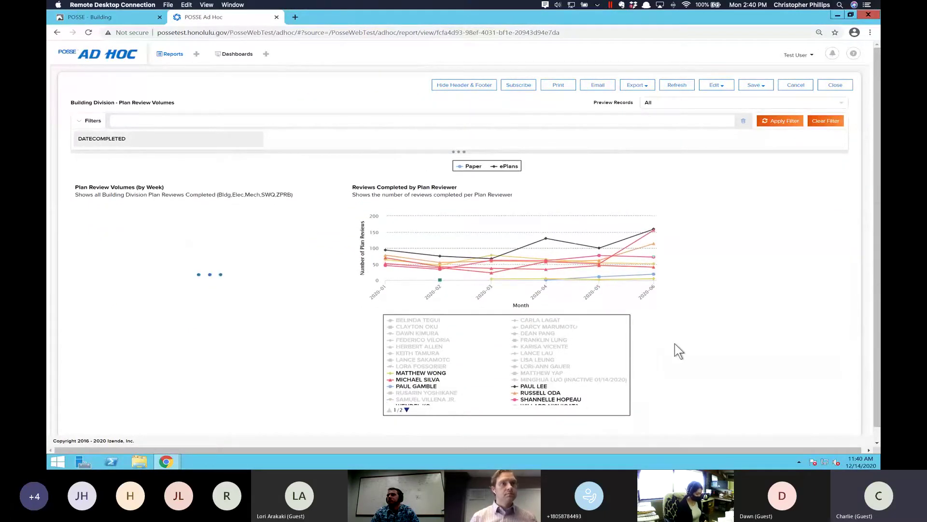
scroll(541, 379, "down", 1)
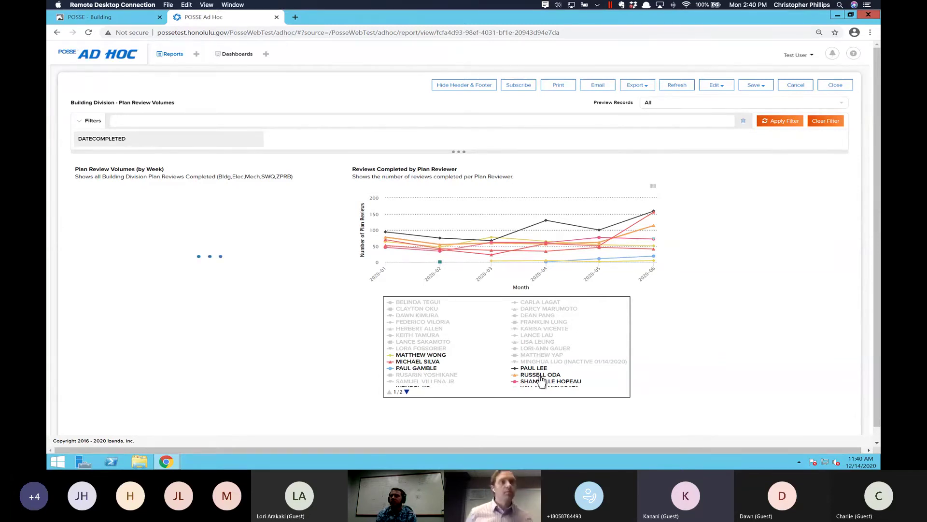
scroll(725, 304, "up", 3)
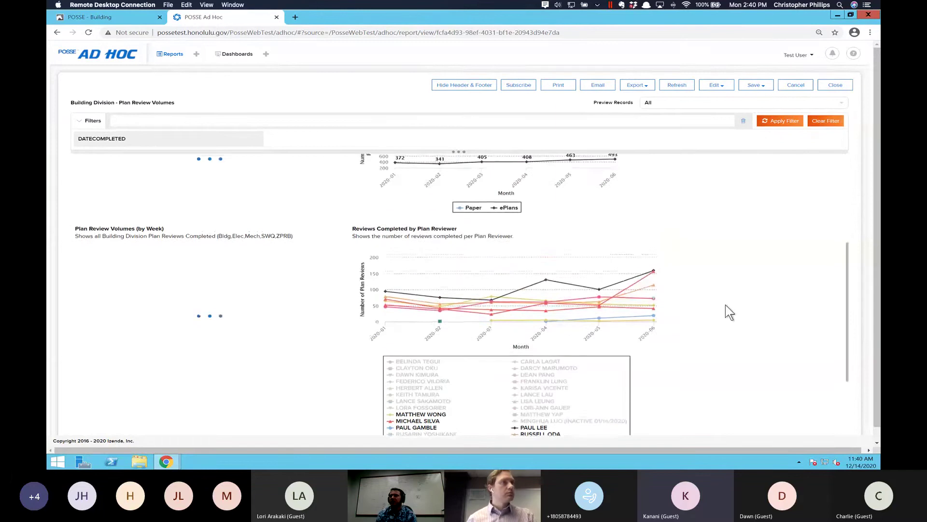
scroll(726, 304, "up", 3)
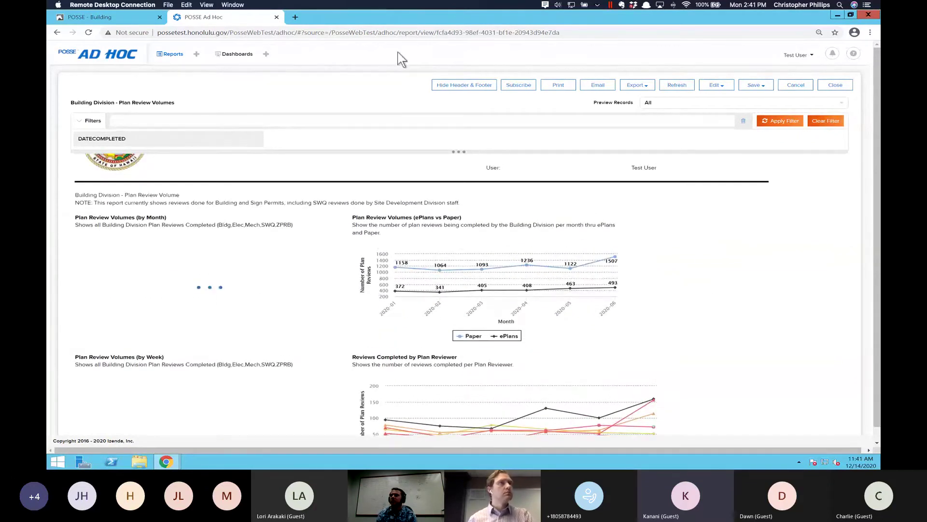
left_click(769, 123)
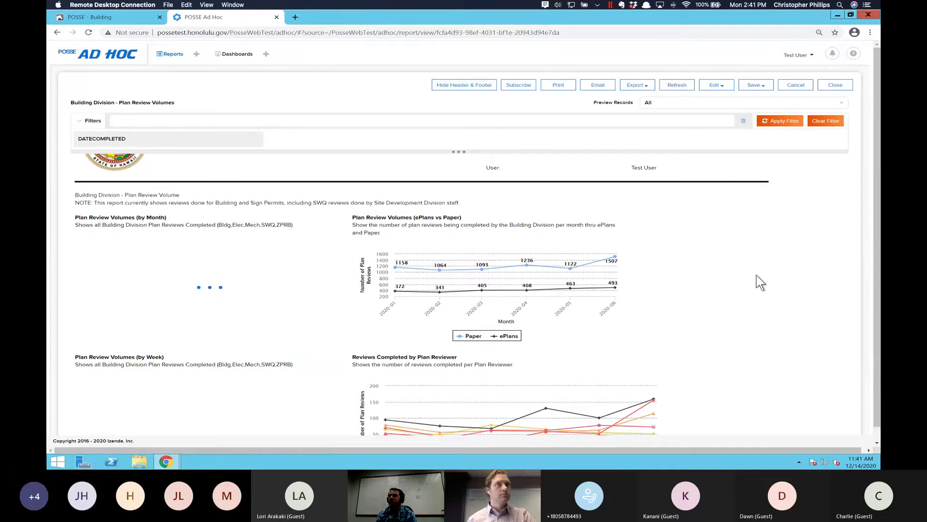
- Review the Plan Review Volumes report from its volume charts through the reviewer legend and footer, and return to the report header
scroll(757, 275, "down", 1)
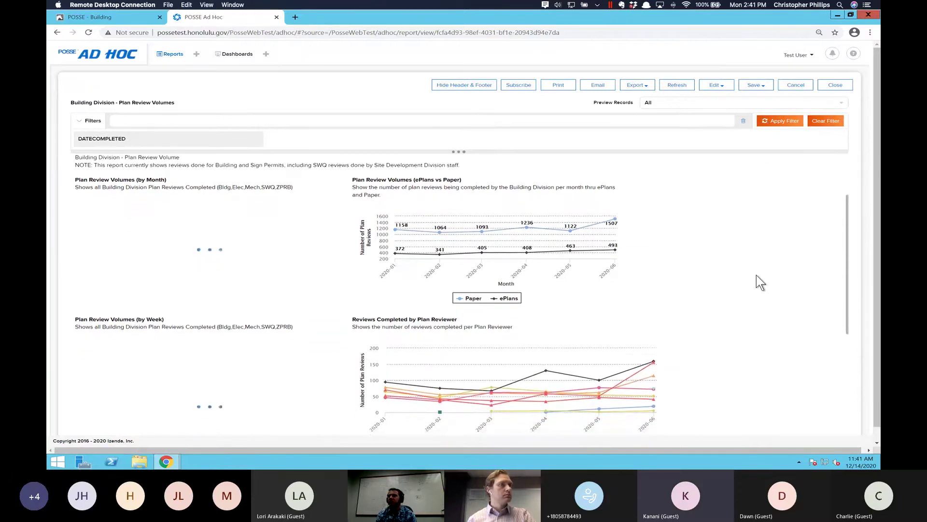
scroll(757, 275, "down", 1)
scroll(756, 274, "down", 1)
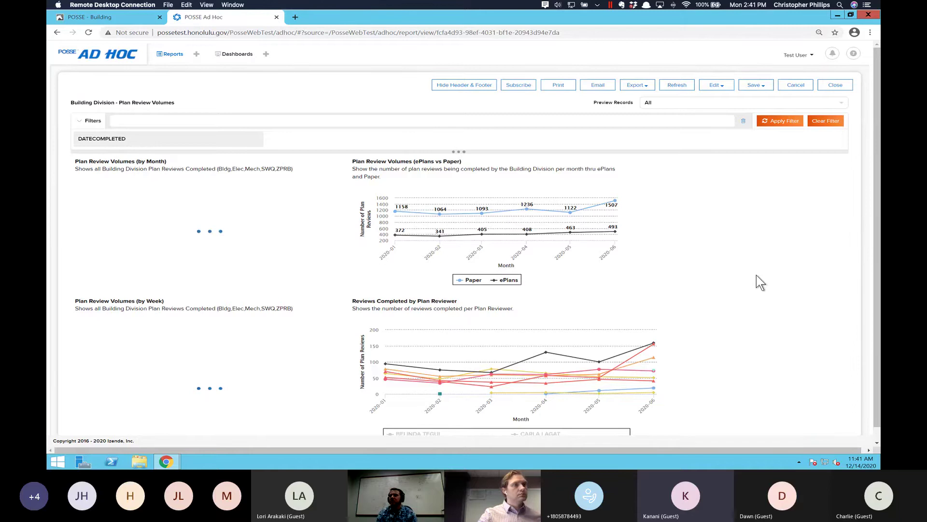
scroll(757, 275, "down", 1)
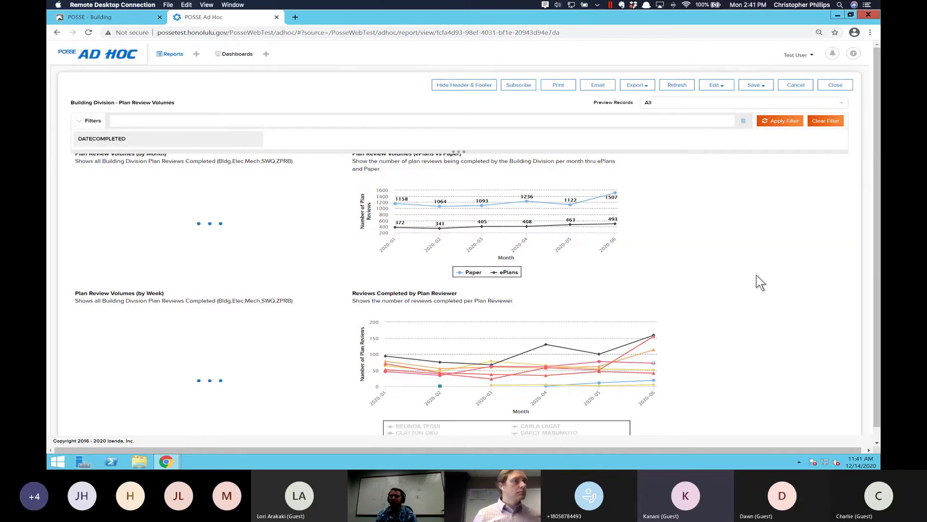
scroll(652, 309, "down", 3)
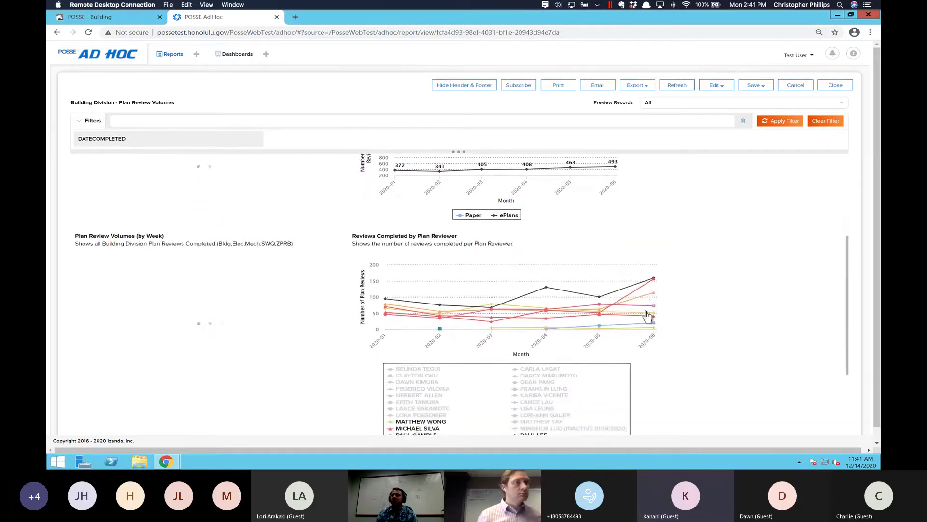
scroll(647, 316, "down", 5)
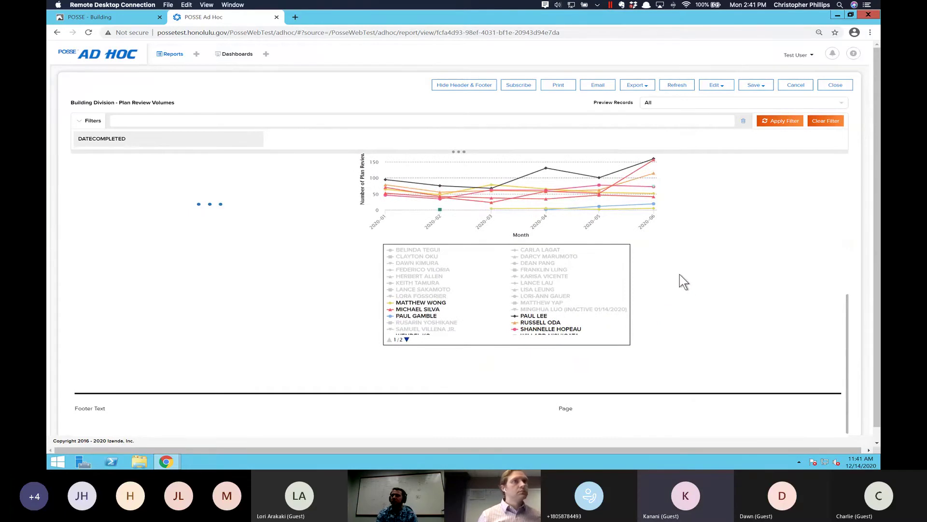
scroll(679, 275, "up", 5)
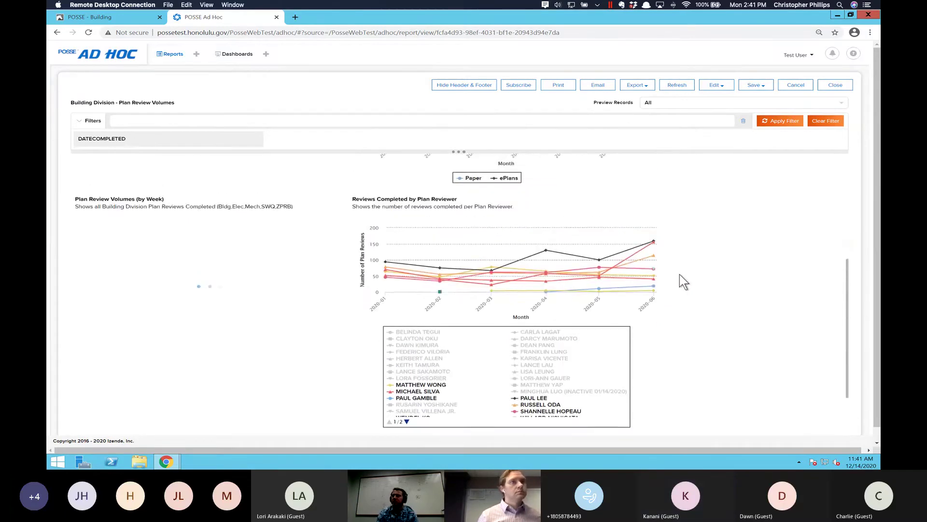
scroll(679, 282, "up", 2)
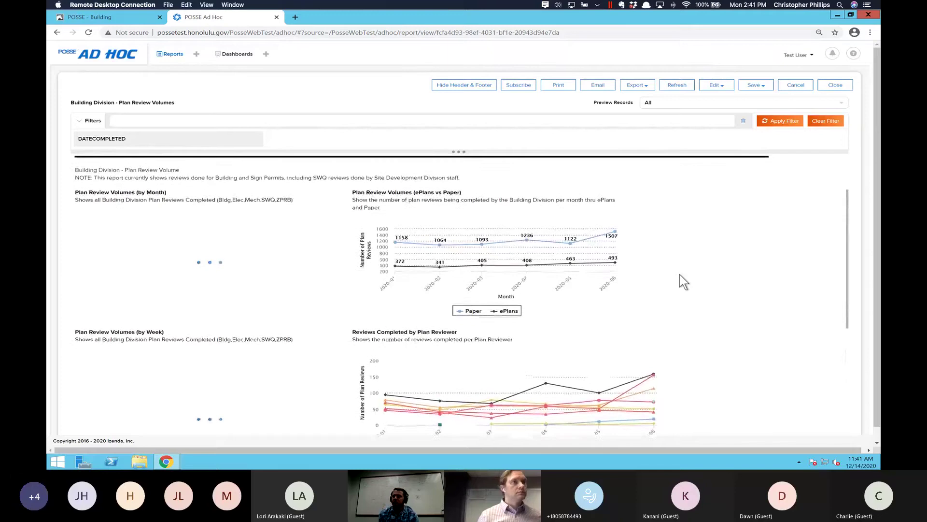
scroll(680, 275, "up", 2)
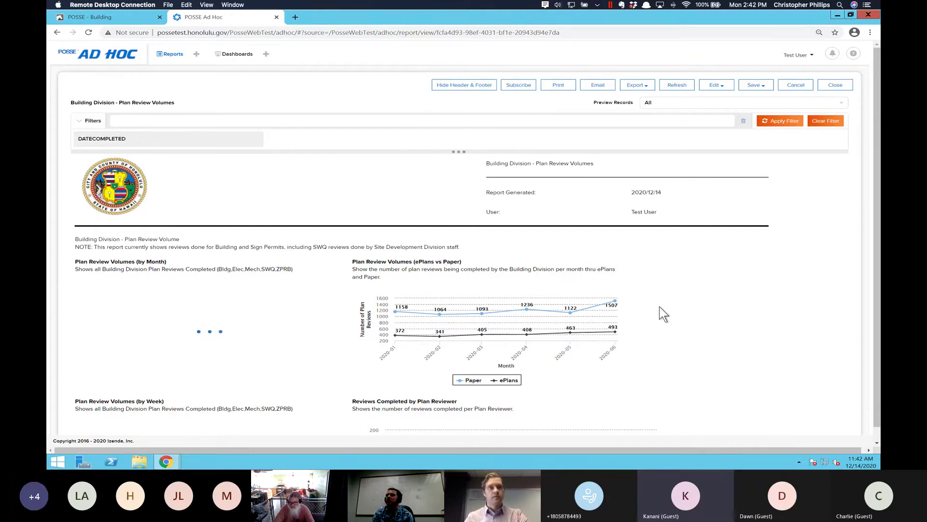
scroll(659, 306, "down", 5)
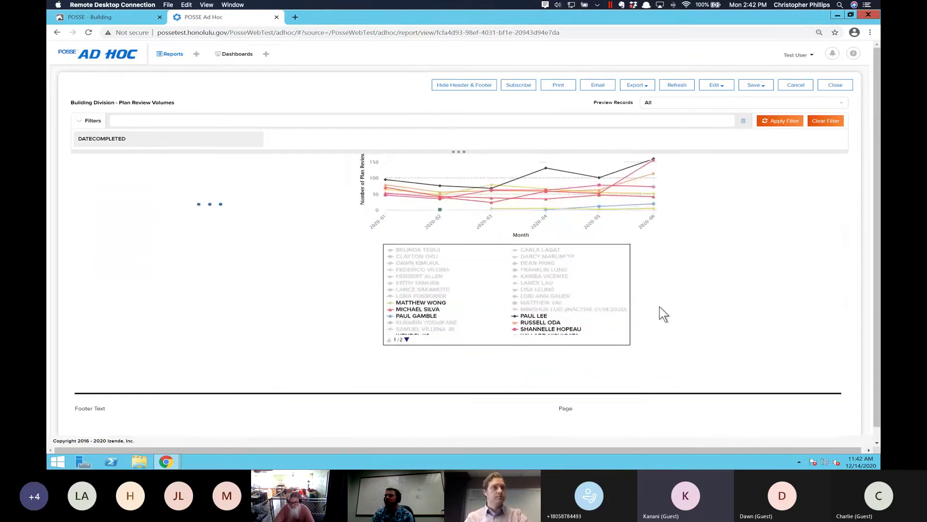
scroll(659, 307, "up", 2)
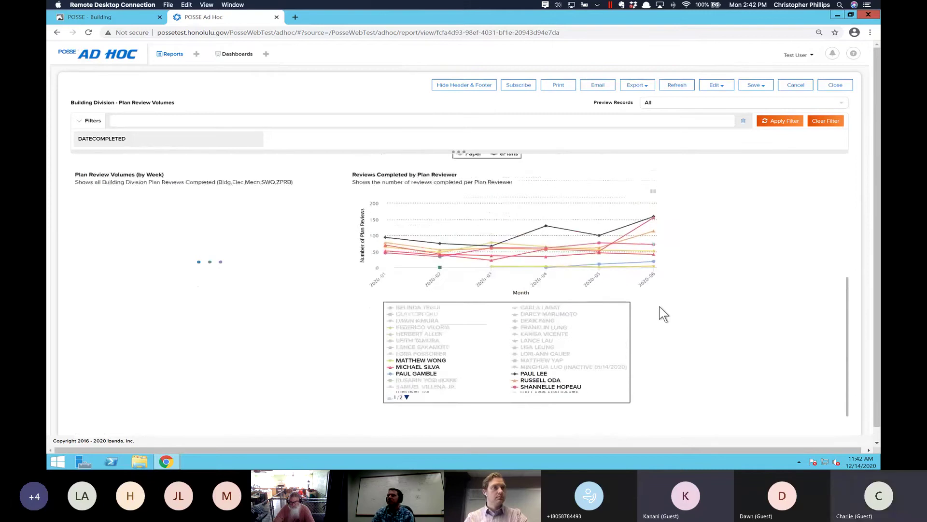
scroll(659, 306, "up", 1)
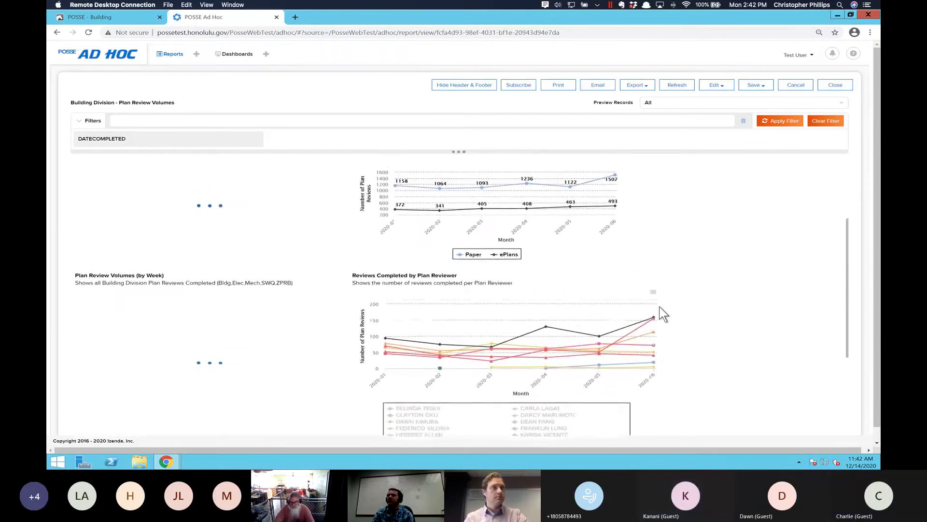
scroll(660, 307, "up", 2)
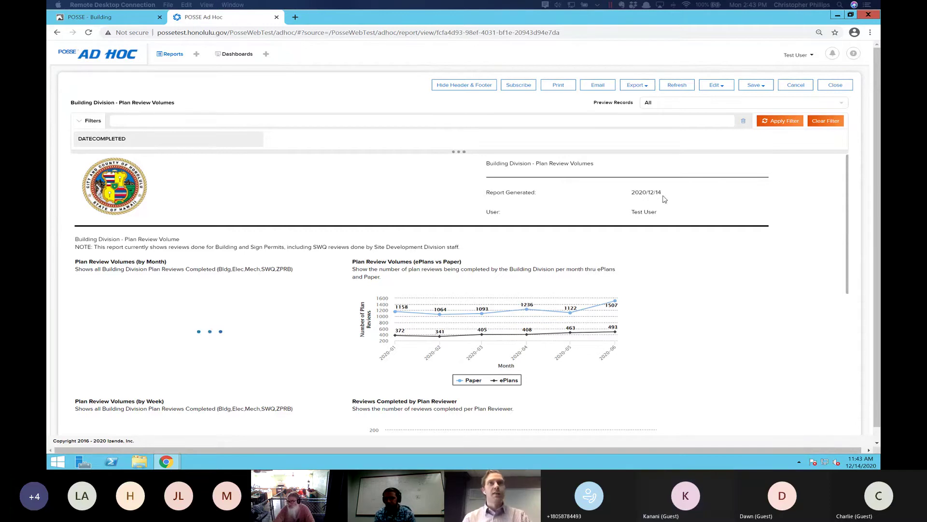
- Go back to the reports list and open the Training report LUPD Jobs Created per Month - cdp
left_click(166, 57)
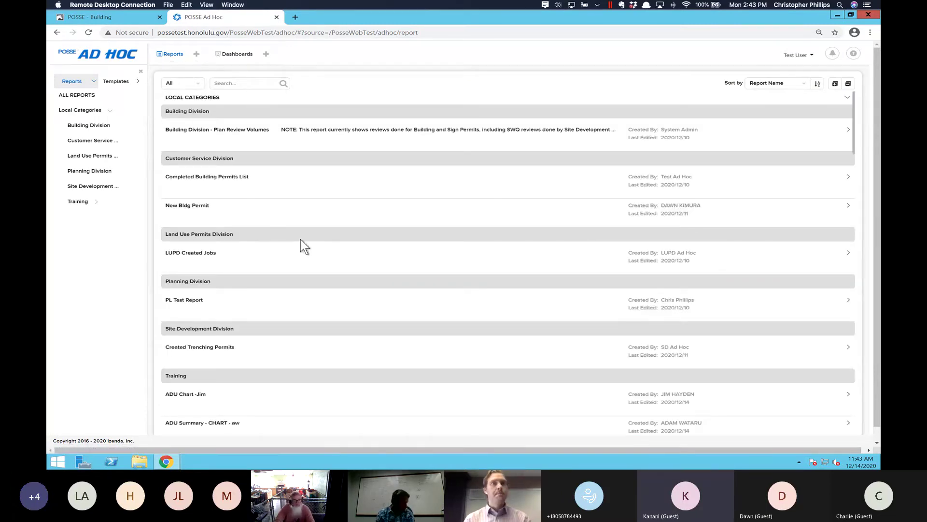
left_click(173, 254)
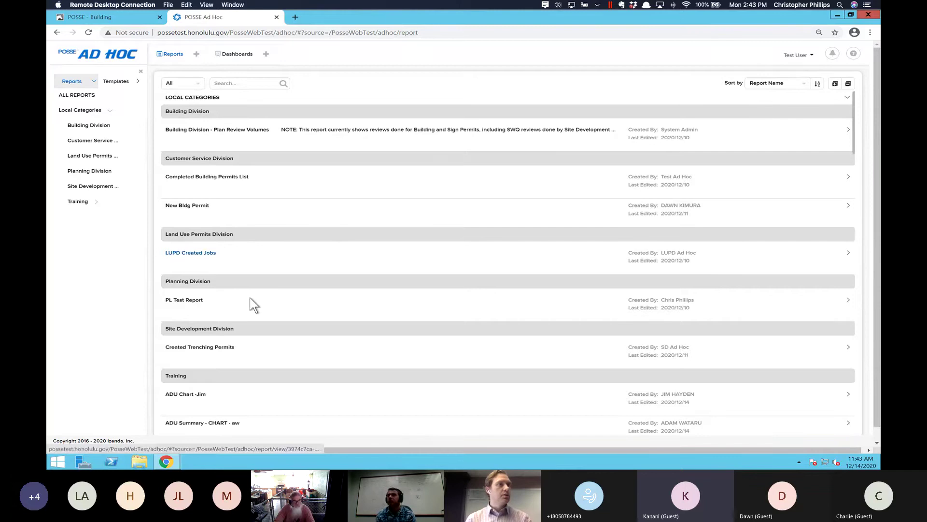
scroll(251, 305, "down", 1)
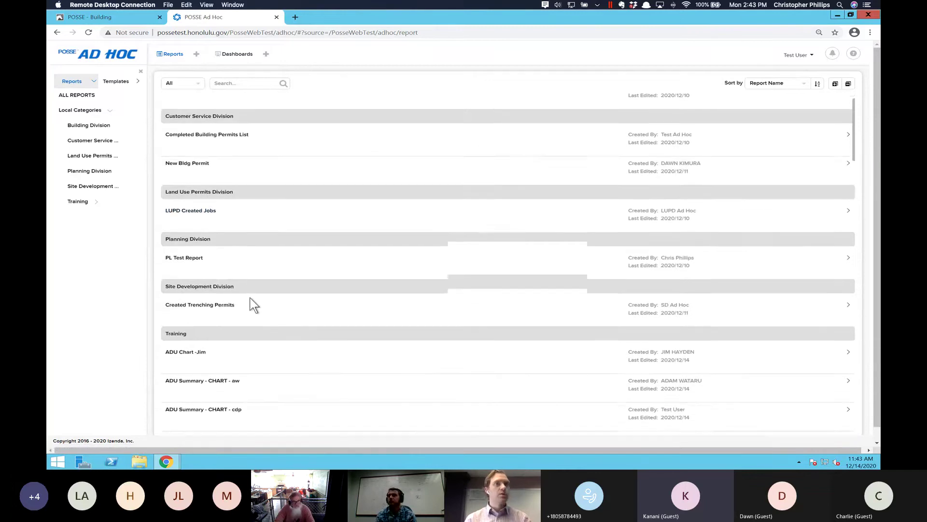
scroll(251, 298, "down", 1)
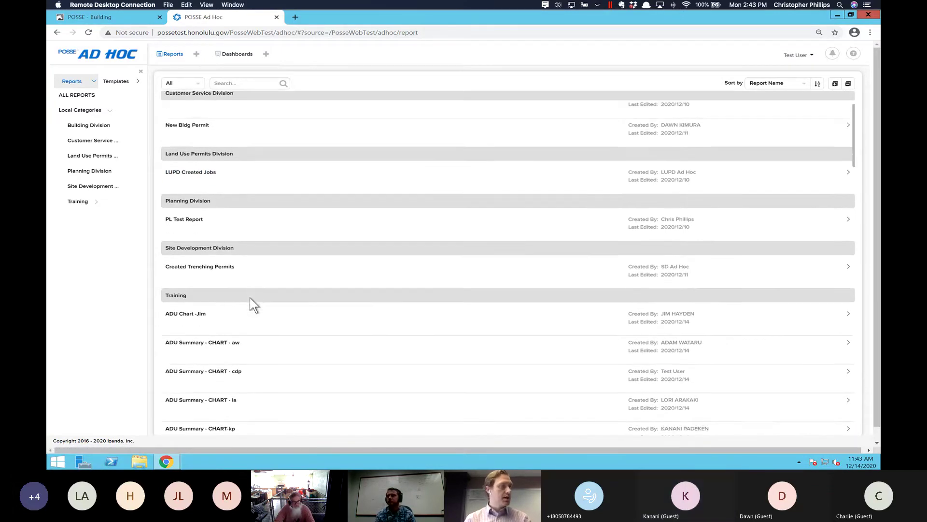
scroll(250, 297, "down", 10)
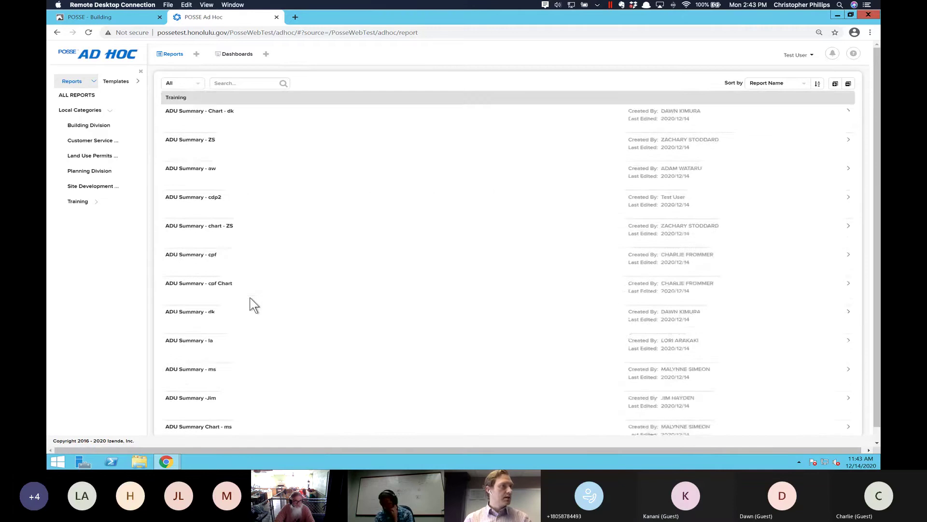
scroll(250, 297, "down", 20)
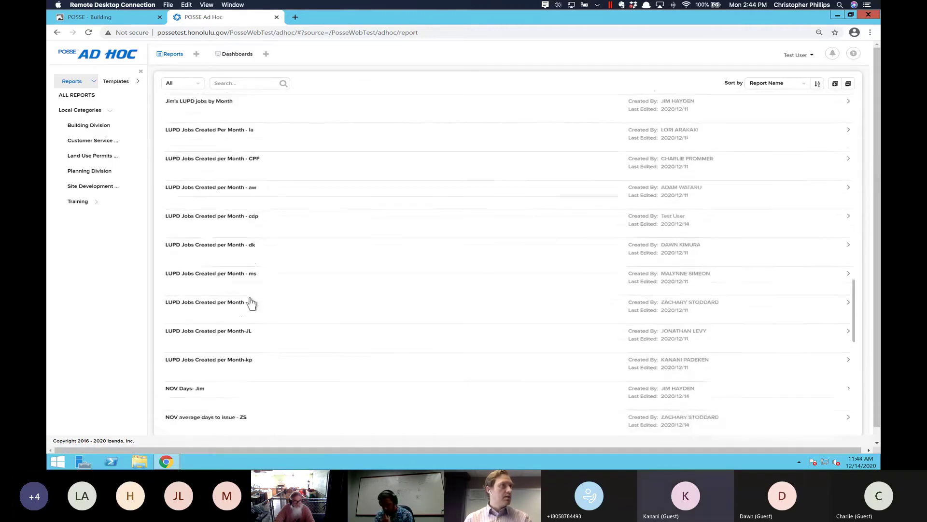
scroll(251, 302, "down", 5)
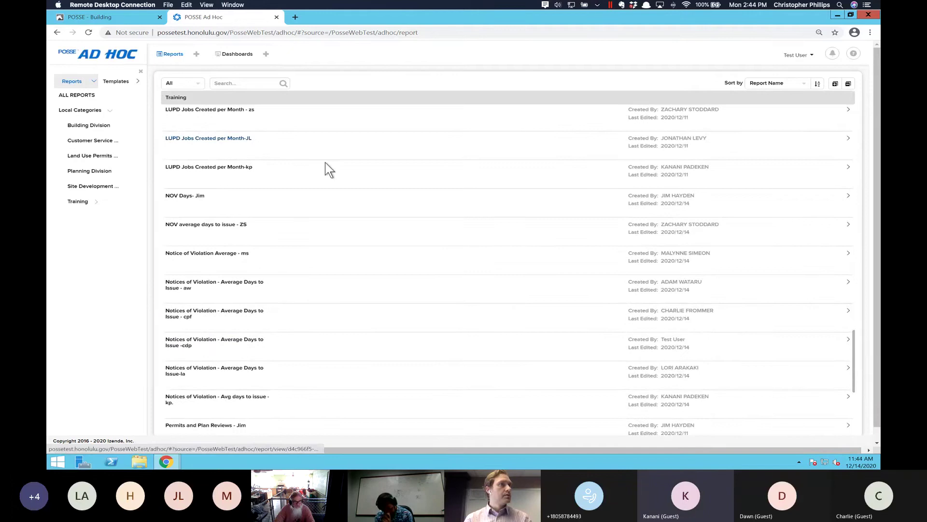
scroll(325, 163, "up", 3)
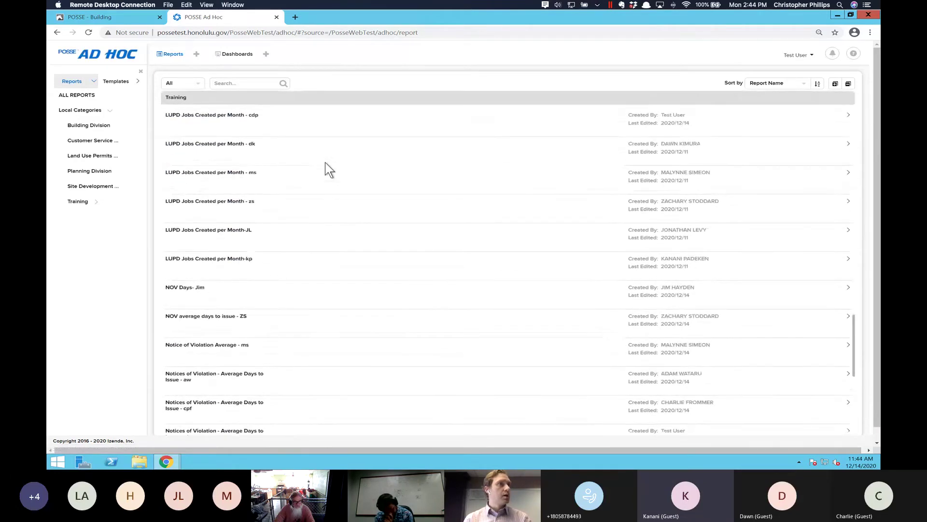
scroll(325, 163, "up", 1)
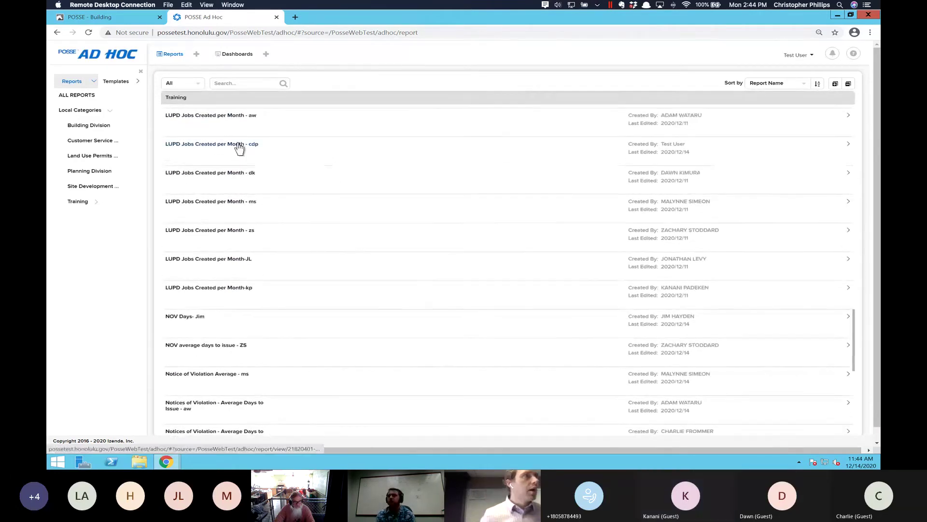
left_click(239, 144)
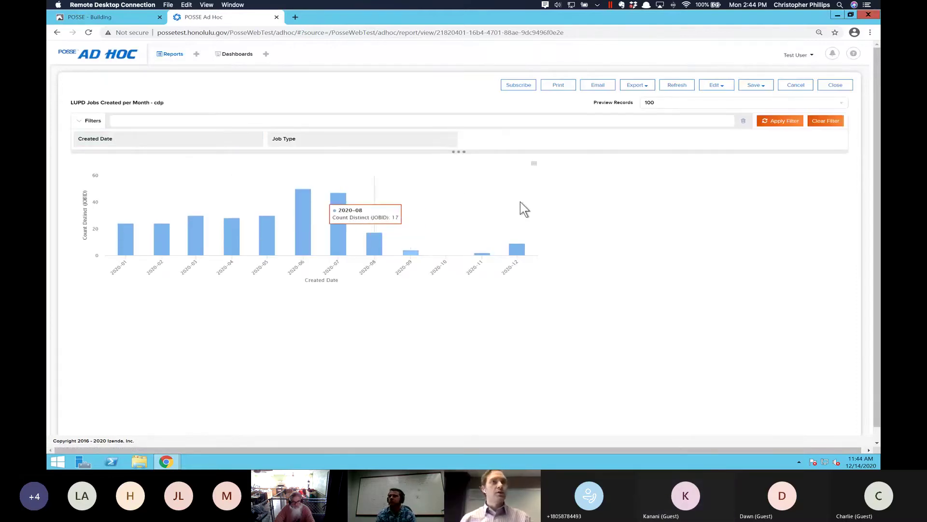
- Open the LUPD Jobs Created per Month - cdp report in the designer and bring up its chart's configuration
left_click(716, 85)
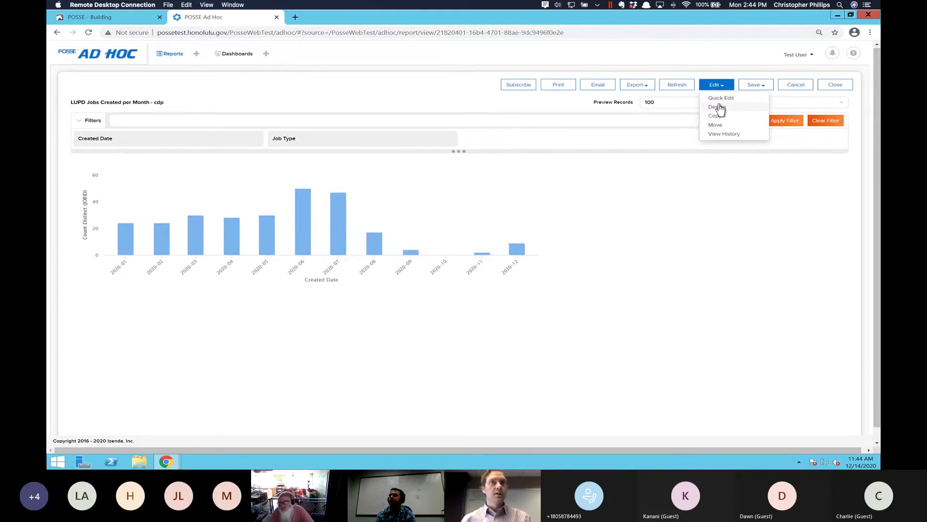
left_click(722, 107)
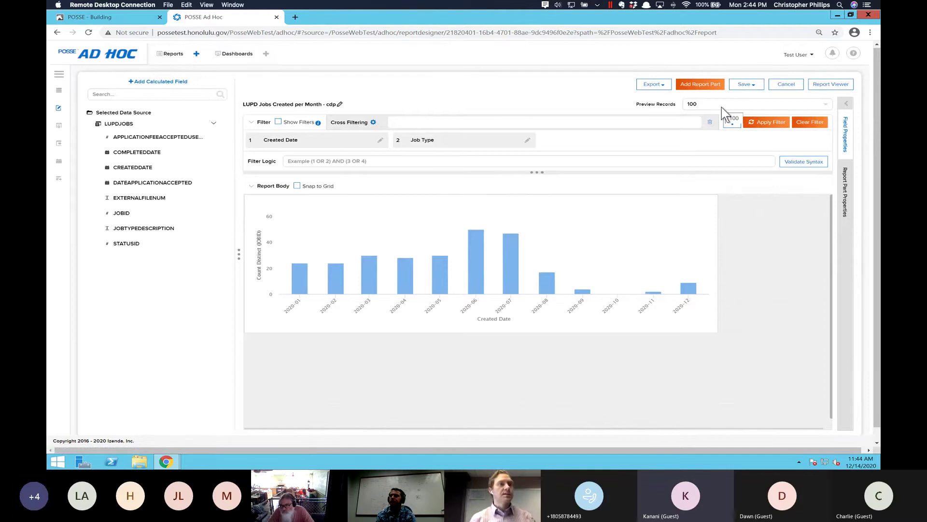
mouse_move(511, 265)
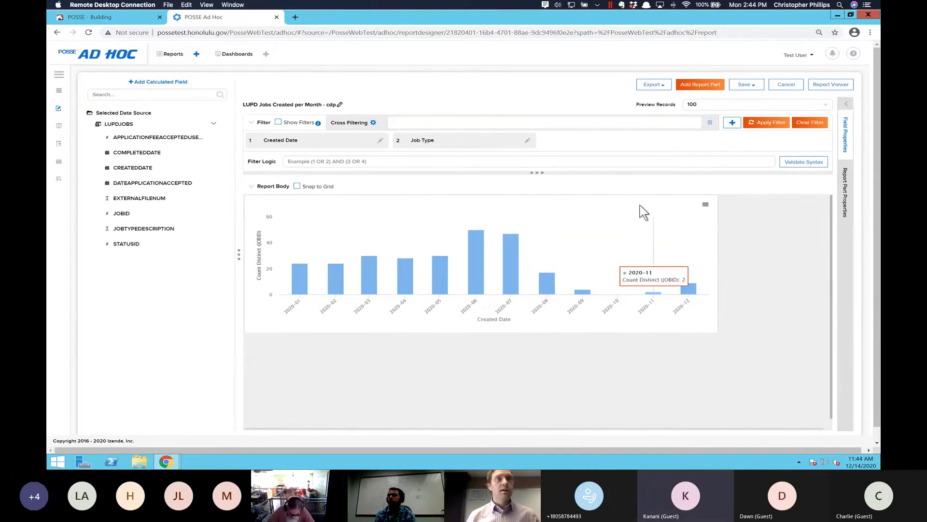
mouse_move(641, 199)
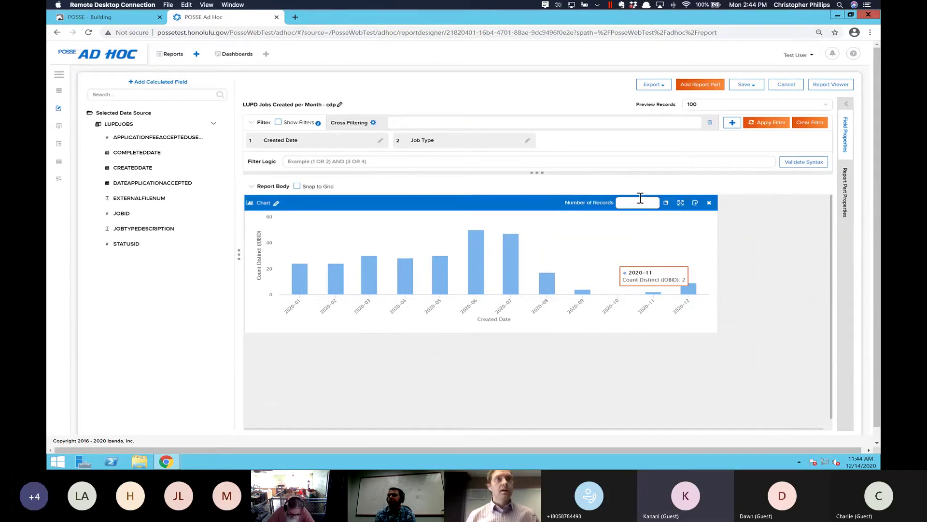
left_click(696, 203)
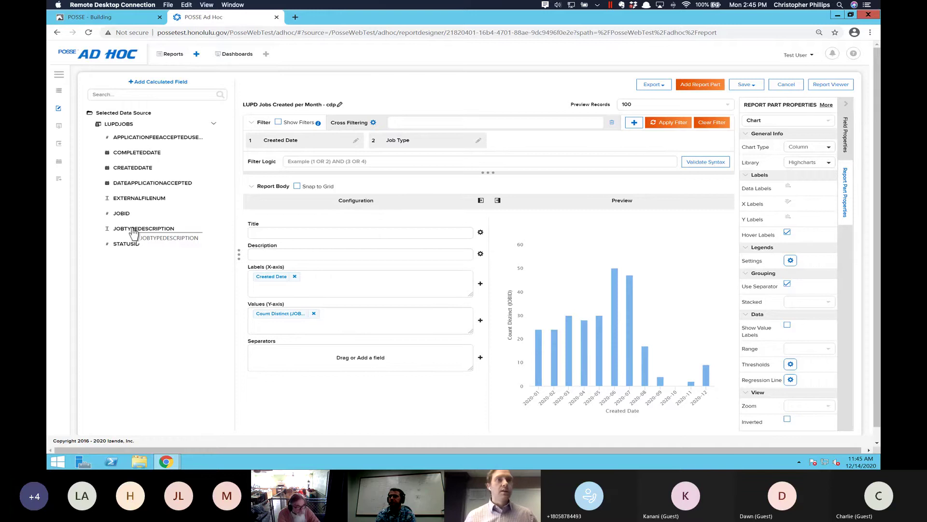
- Add JOBTYPEDESCRIPTION to the chart's X-axis labels after Created Date, and drill down into the 2020-07 column in the preview
left_click_drag(134, 233, 344, 278)
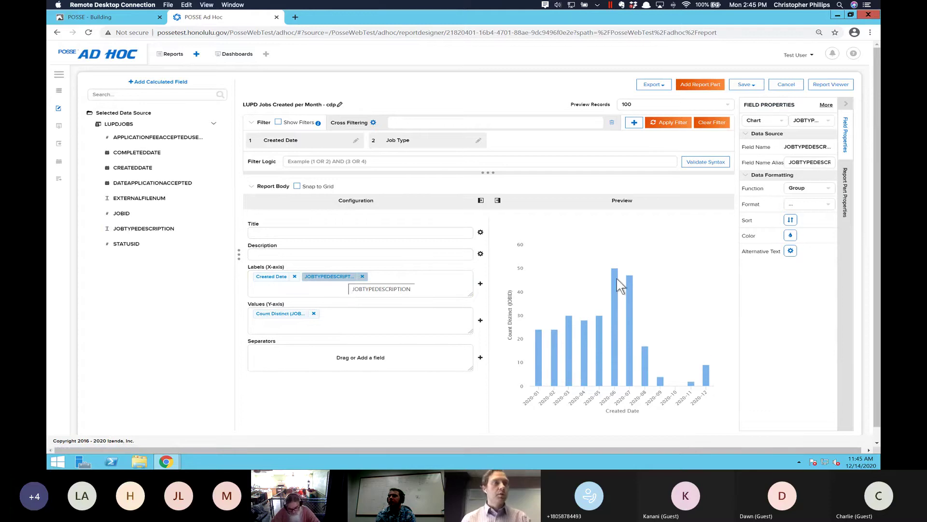
left_click(632, 364)
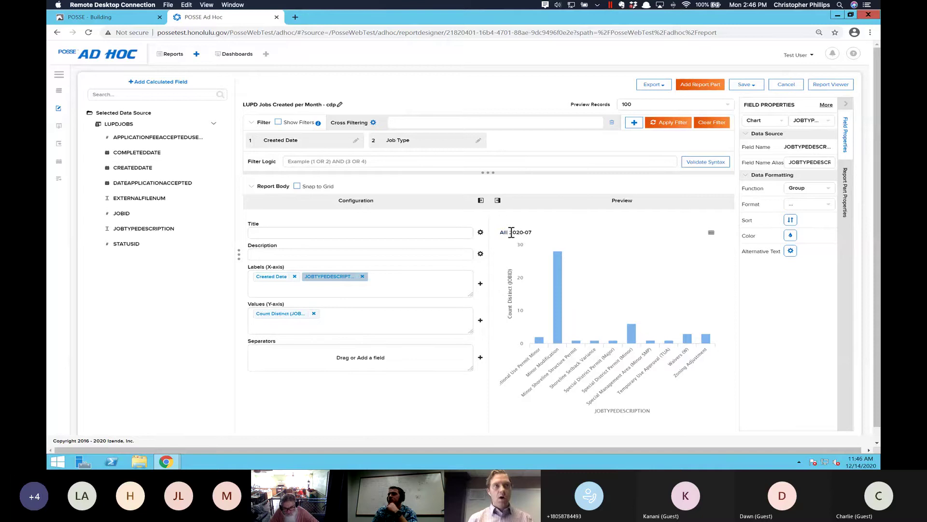
- Save the LUPD Jobs Created per Month - cdp report and drill down into the 2020-06 column in the designer
left_click(528, 235)
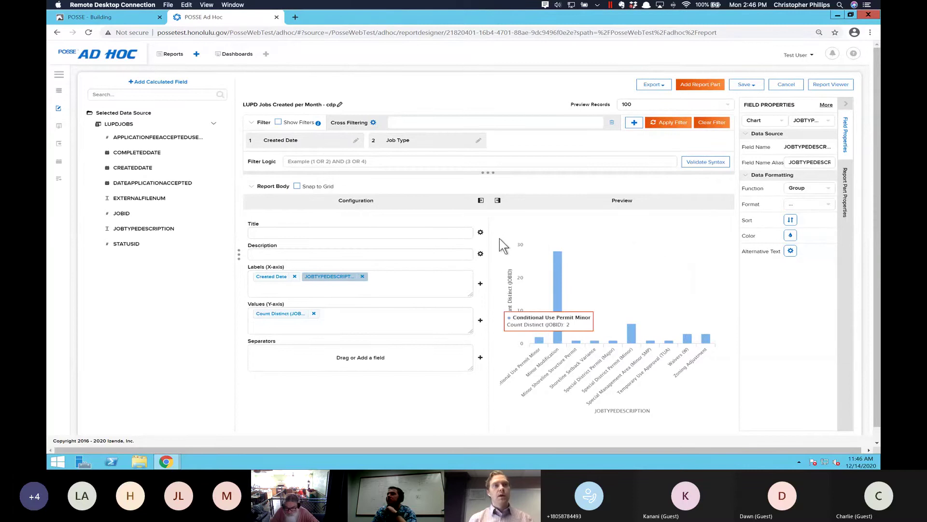
left_click(748, 91)
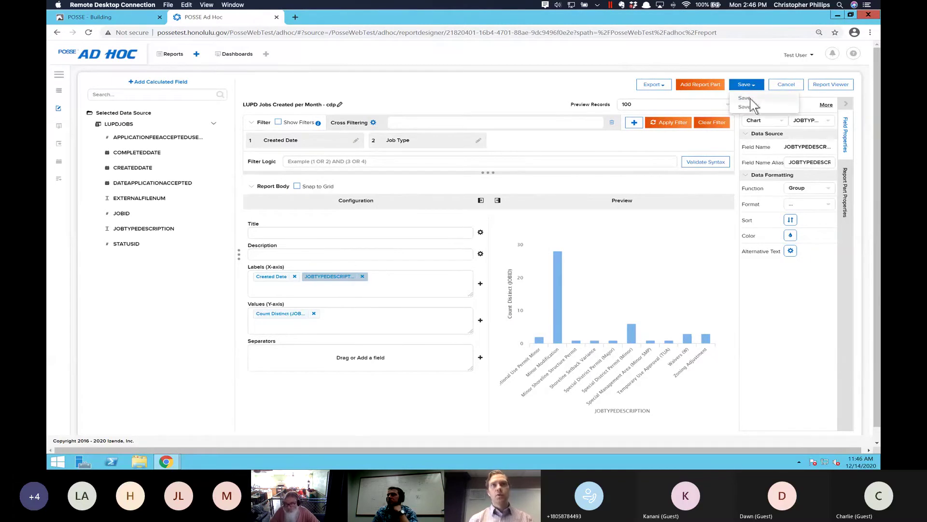
left_click(751, 103)
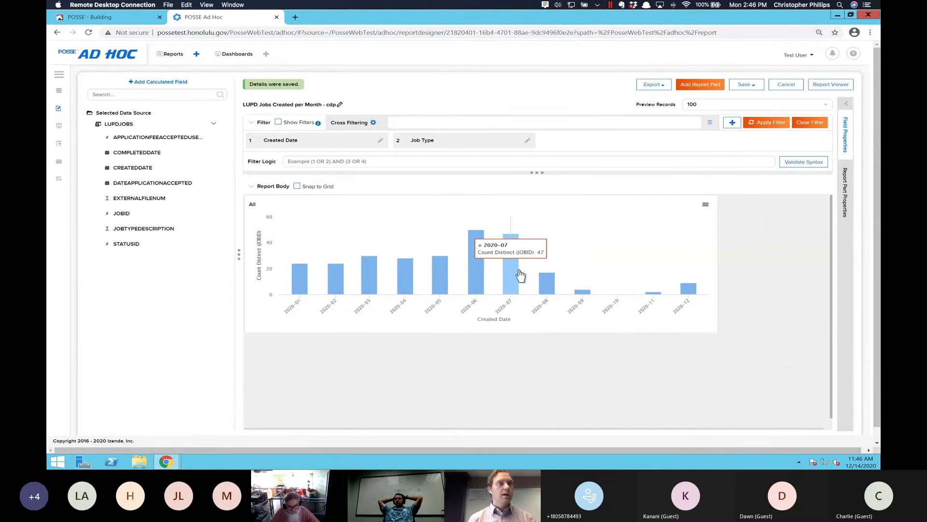
left_click(475, 278)
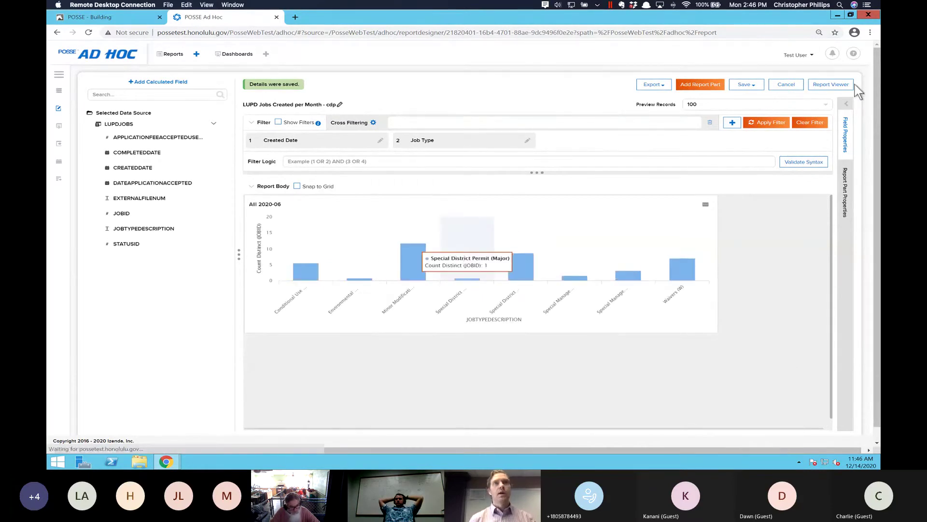
- Open the report in the report viewer and drill down into the 2020-06 column to examine its job types
left_click(840, 86)
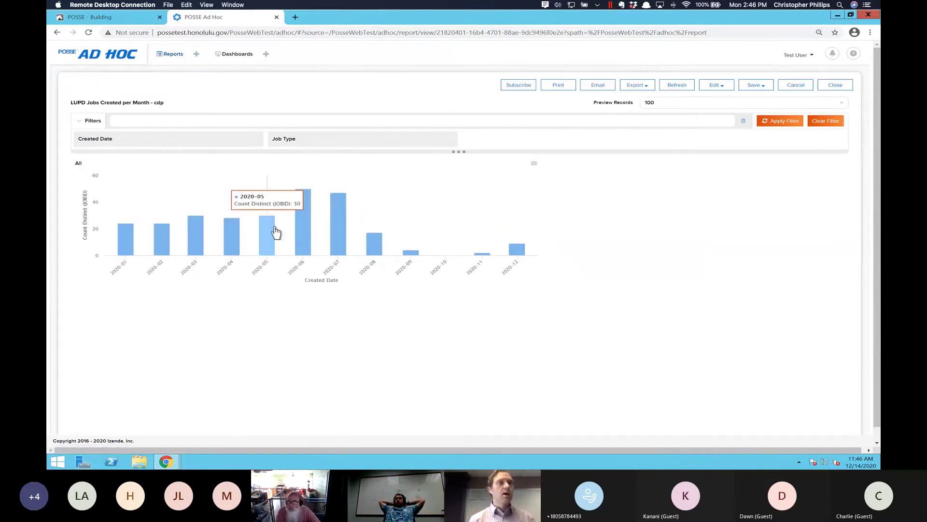
left_click(301, 233)
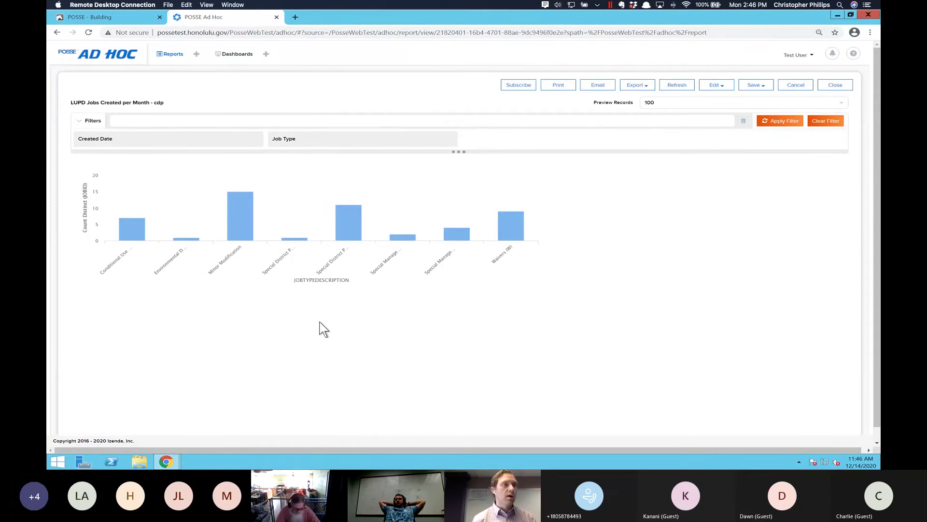
mouse_move(307, 291)
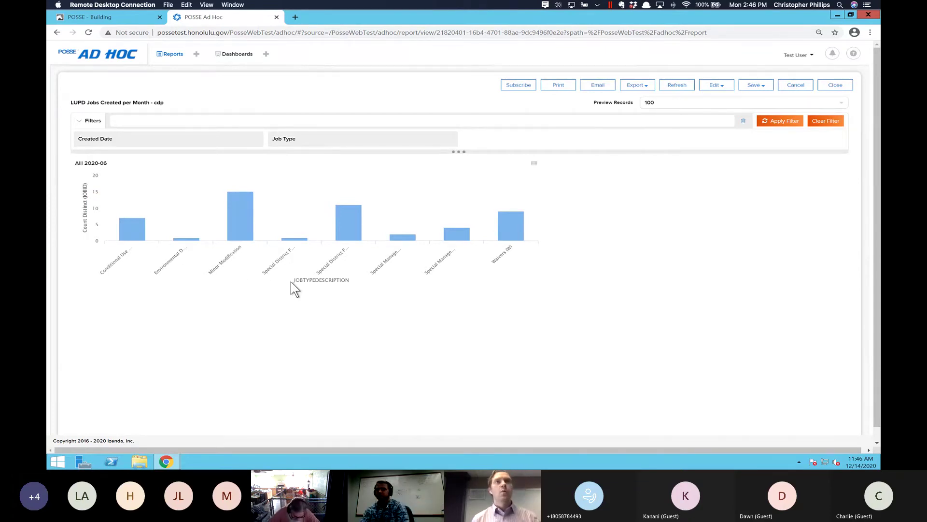
mouse_move(400, 233)
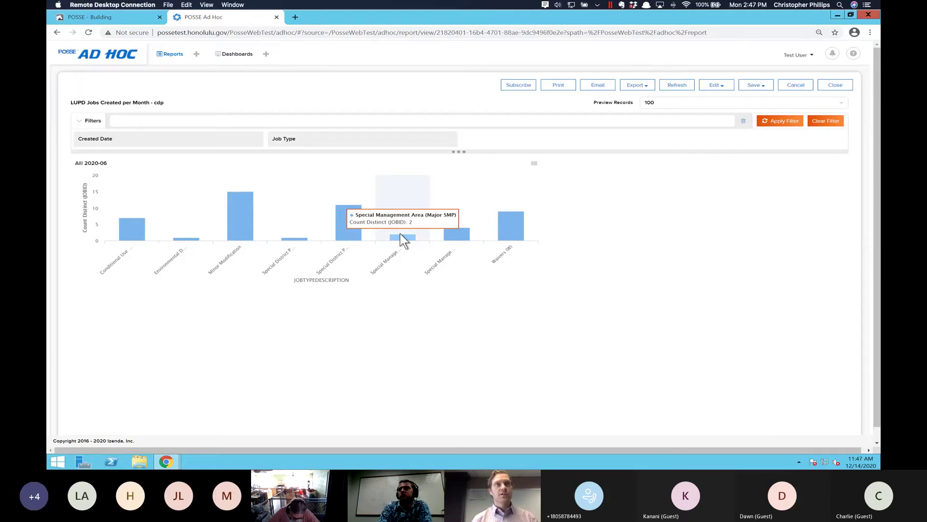
- Reopen the report's chart configuration in the designer and remove JOBTYPEDESCRIPTION from the X-axis labels
left_click(684, 87)
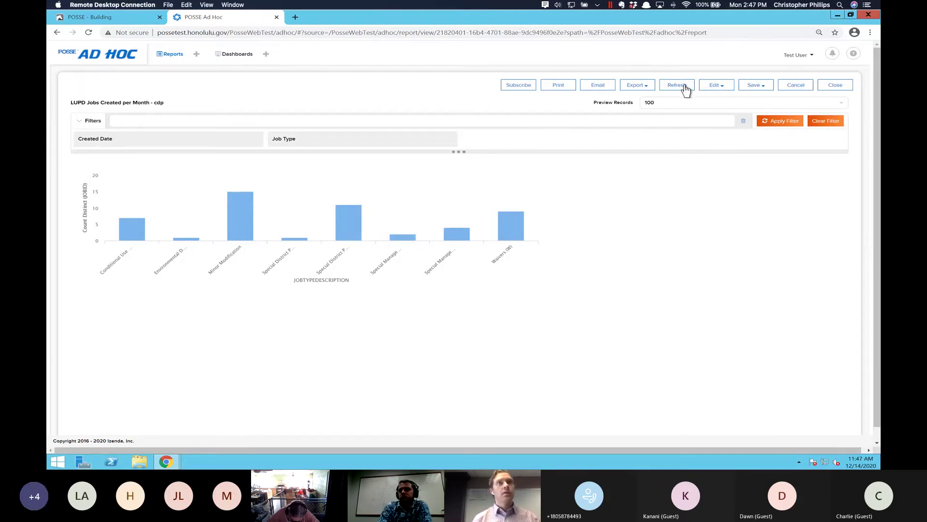
left_click(722, 87)
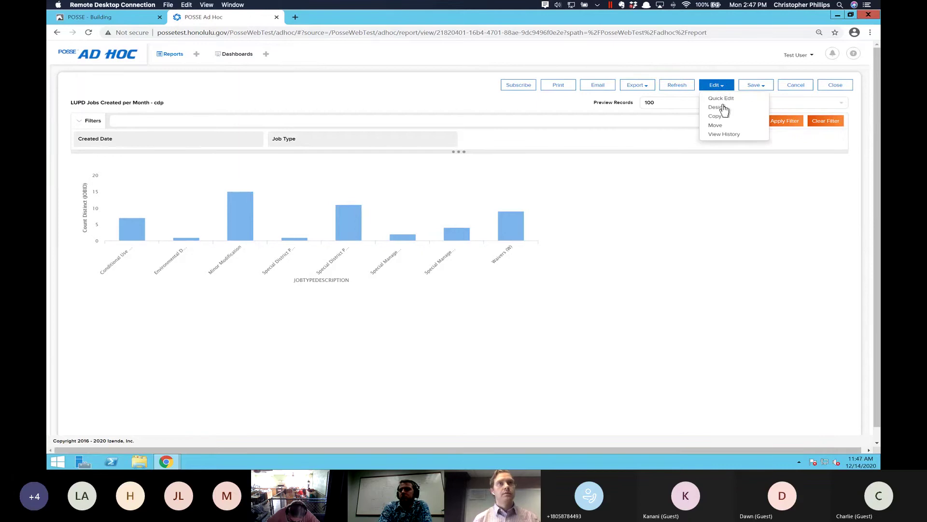
left_click(720, 107)
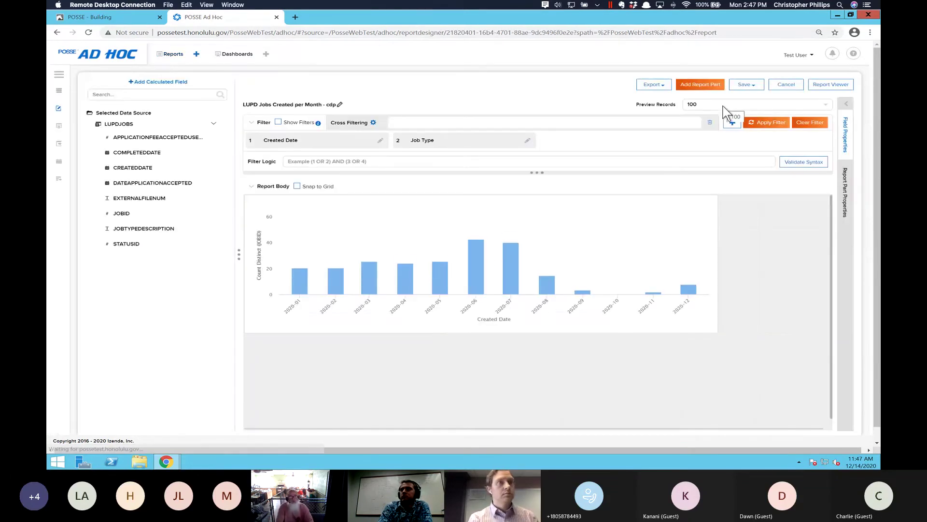
left_click(666, 204)
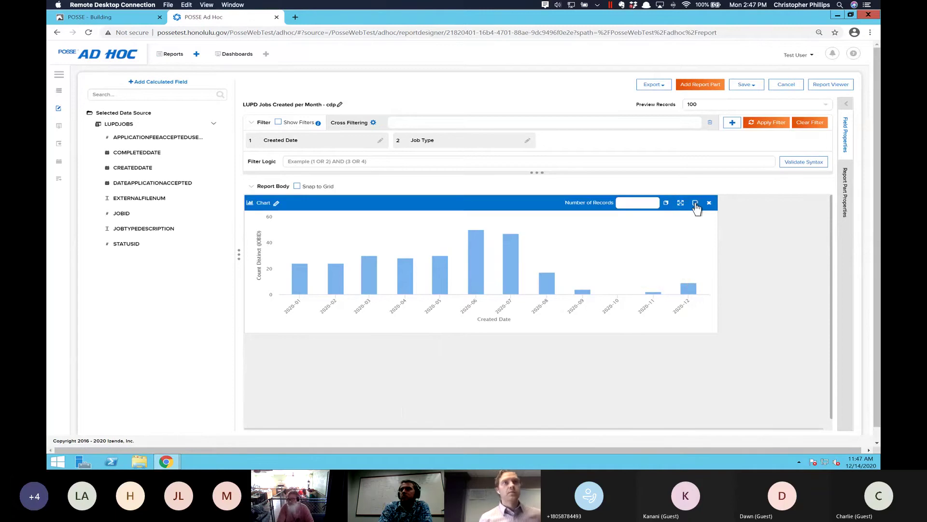
left_click(695, 203)
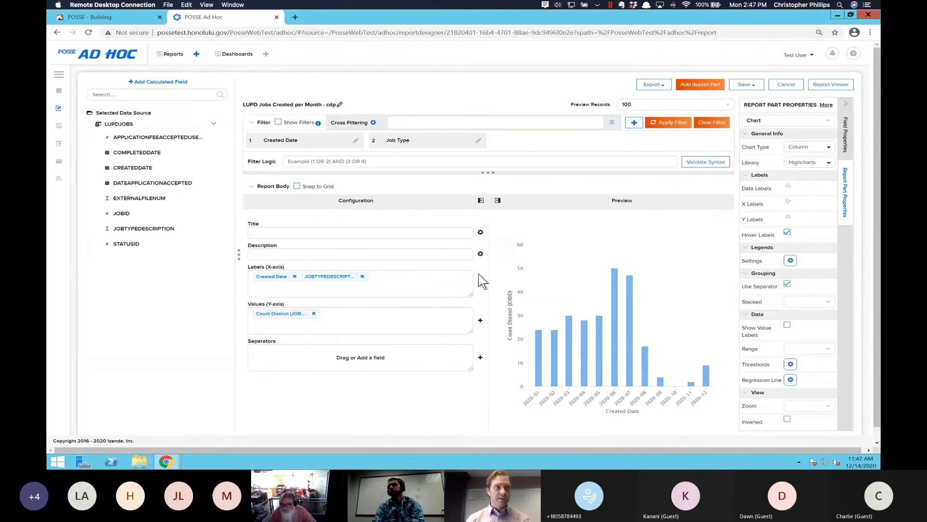
left_click(362, 277)
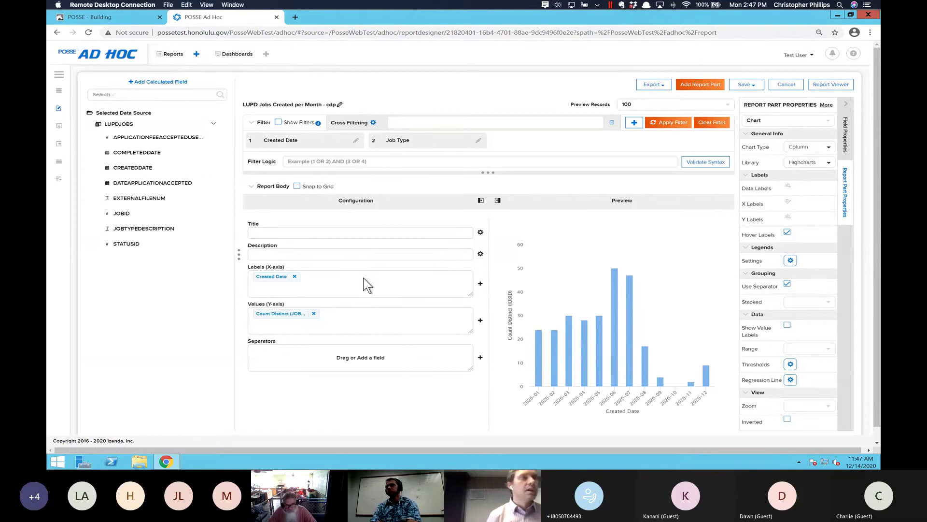
- Look through the full field properties of the Count Distinct (JOBID) value and the chart's report part properties
left_click(274, 314)
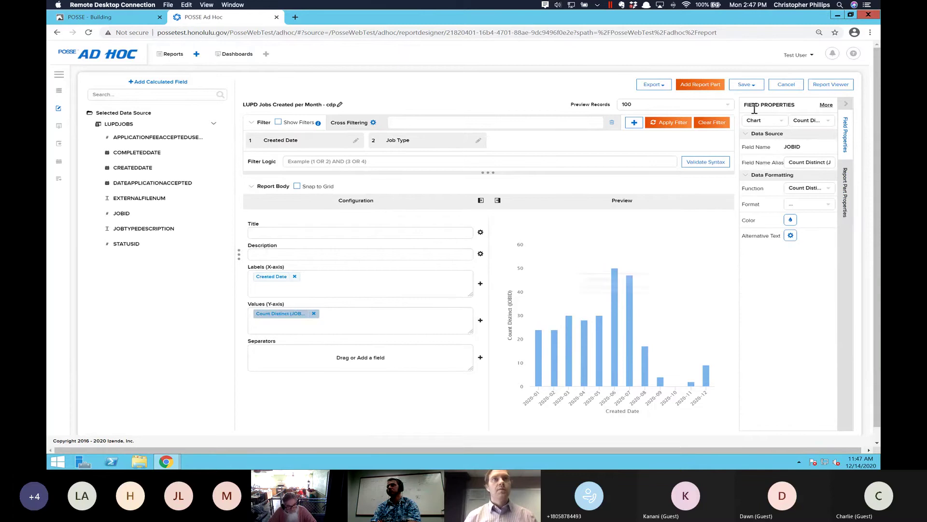
left_click(826, 105)
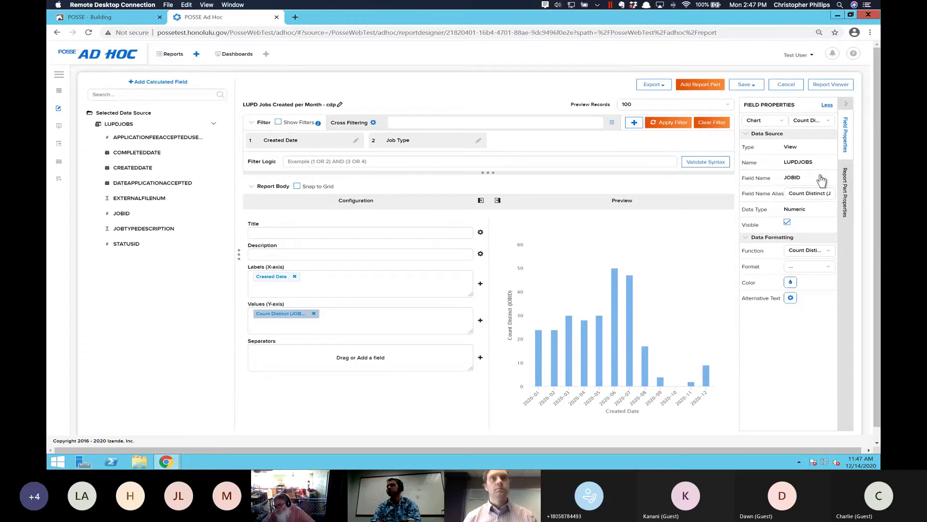
left_click(845, 187)
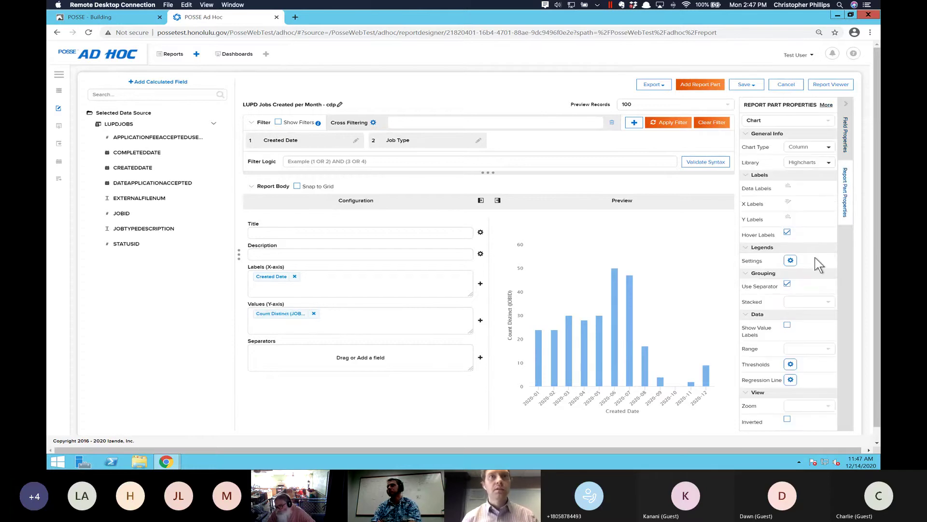
scroll(820, 265, "down", 1)
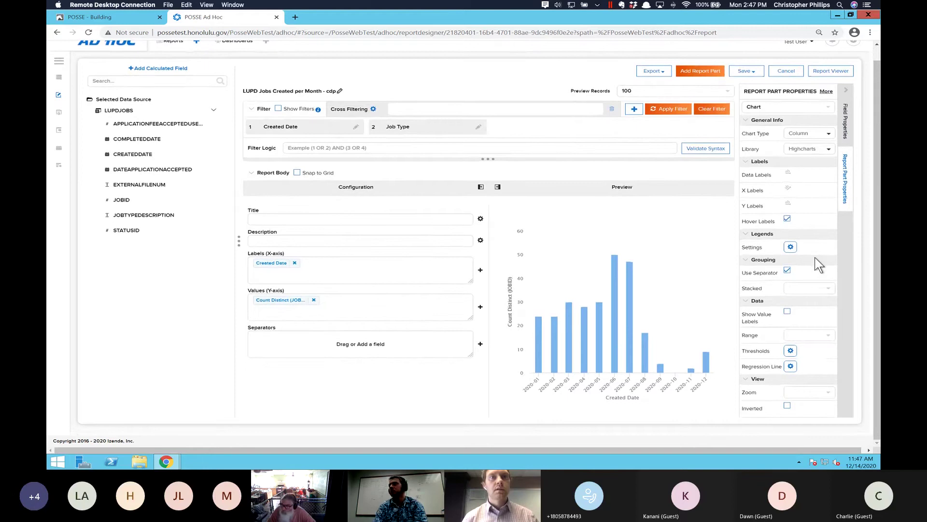
scroll(820, 265, "up", 1)
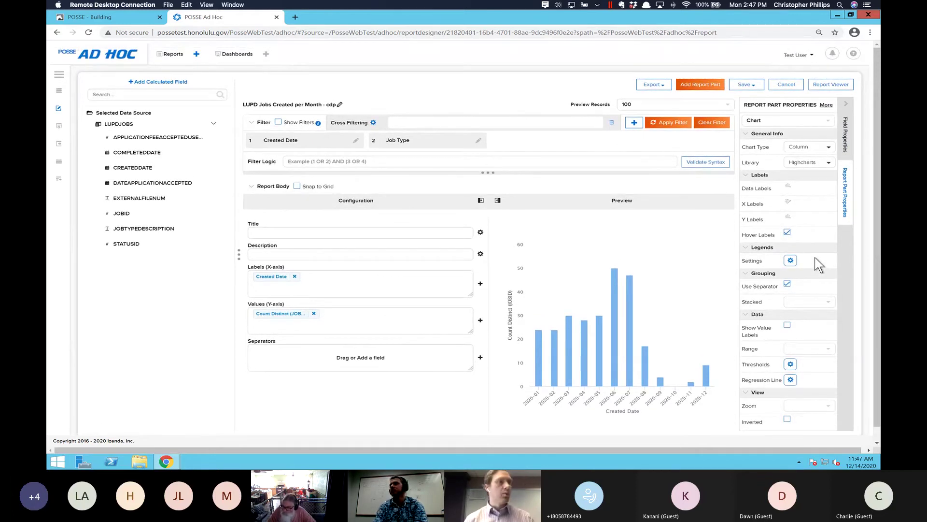
- Show the full field properties of the Created Date label and open its drill-down sub report settings
left_click(285, 279)
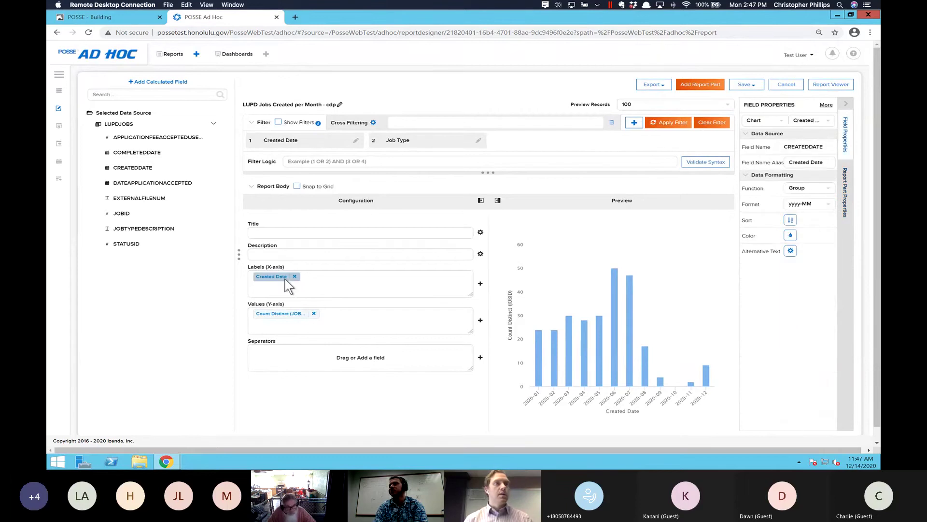
left_click(826, 106)
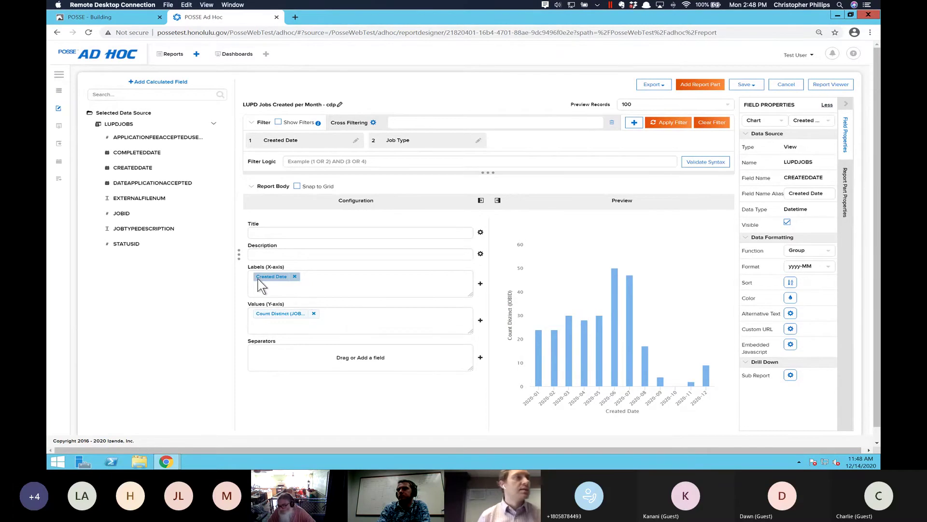
left_click(791, 375)
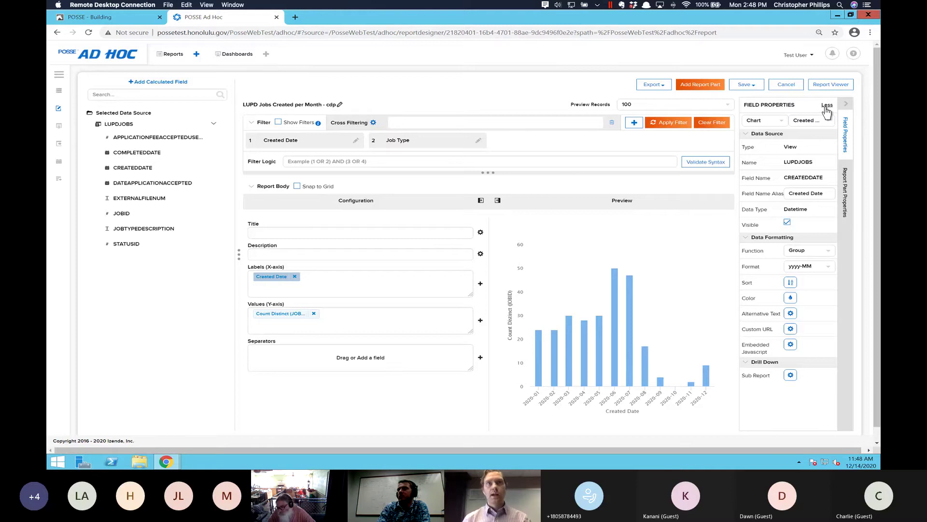
left_click(790, 374)
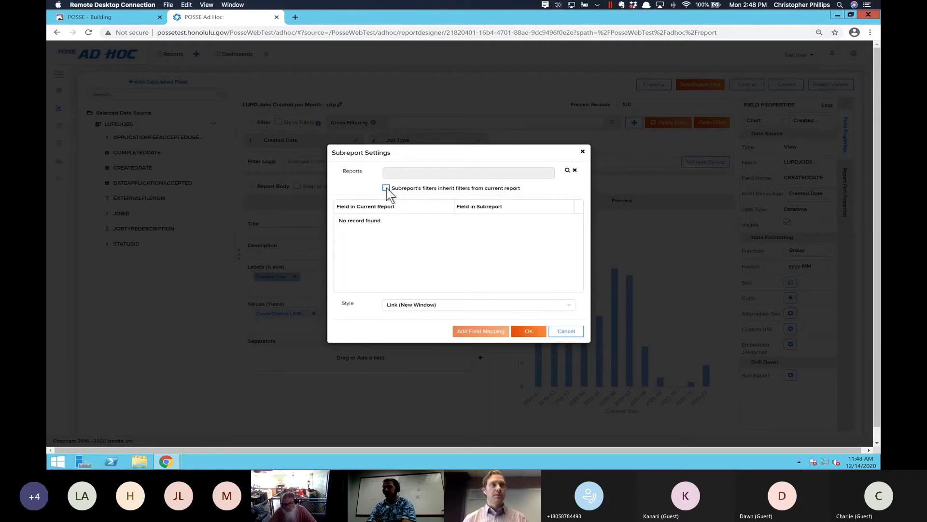
- Link Notices of Violation - Average Days to Issue-la as a Popup subreport of Created Date, and preview it from the 2020-06 label
left_click(567, 171)
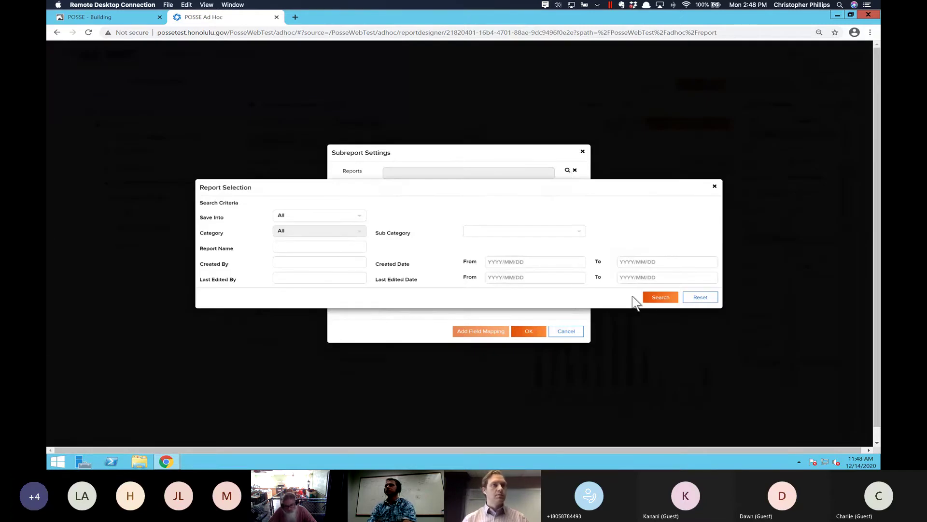
left_click(659, 297)
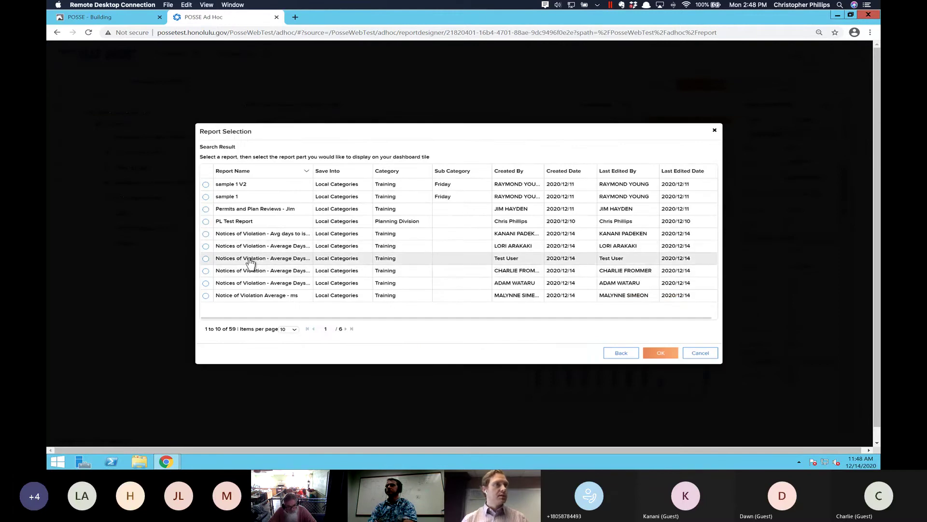
left_click(207, 246)
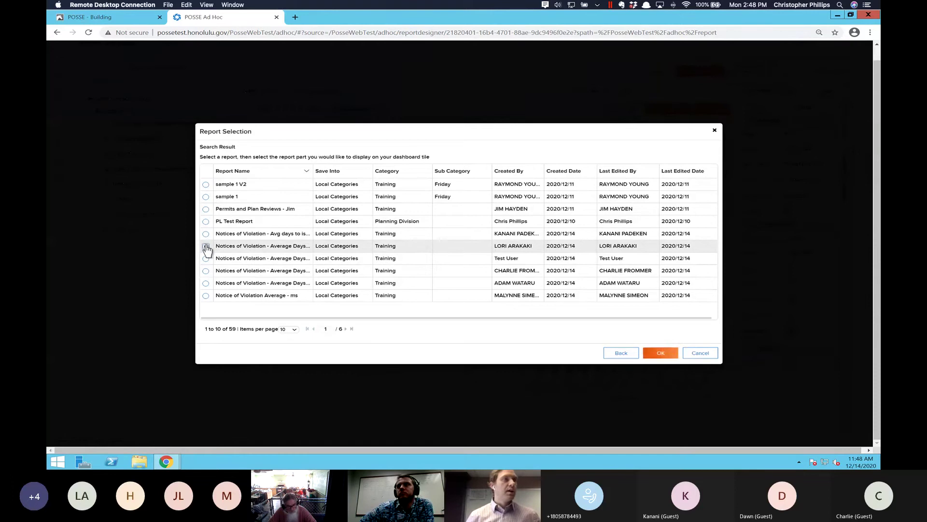
left_click(662, 353)
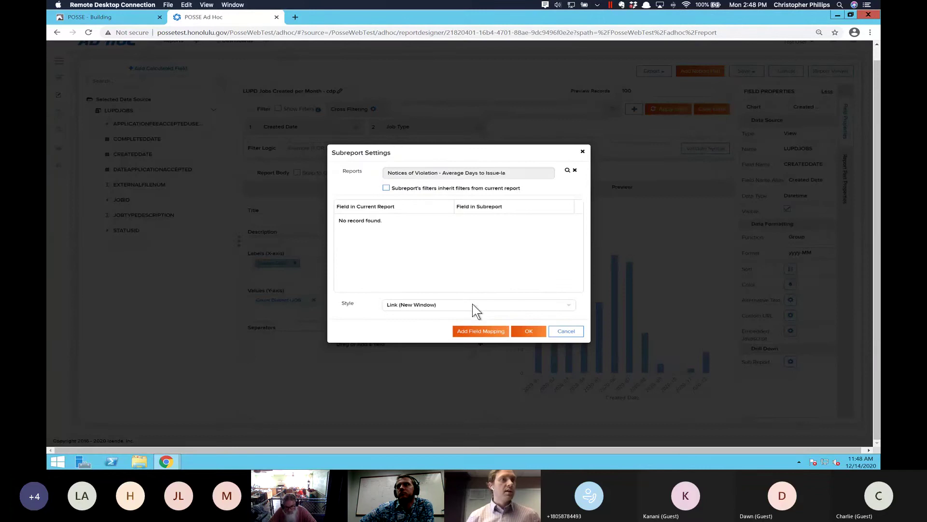
left_click(428, 305)
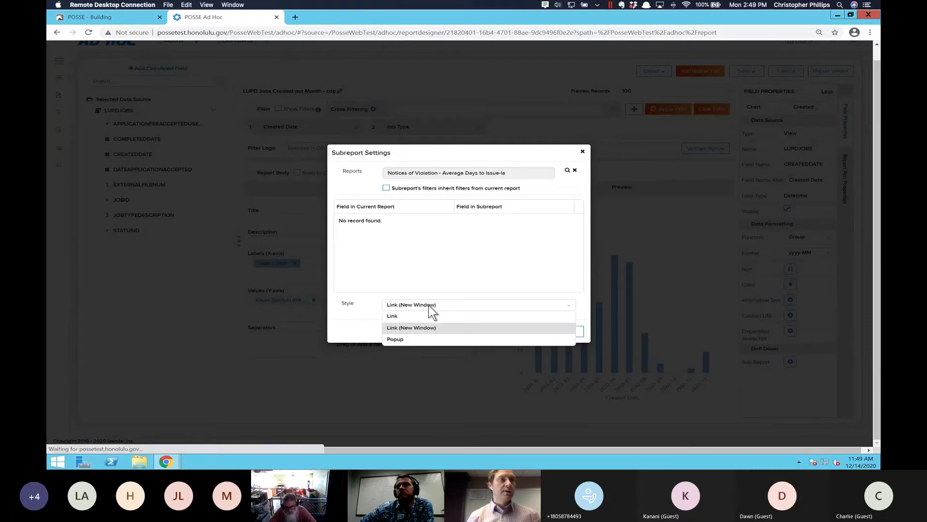
left_click(415, 338)
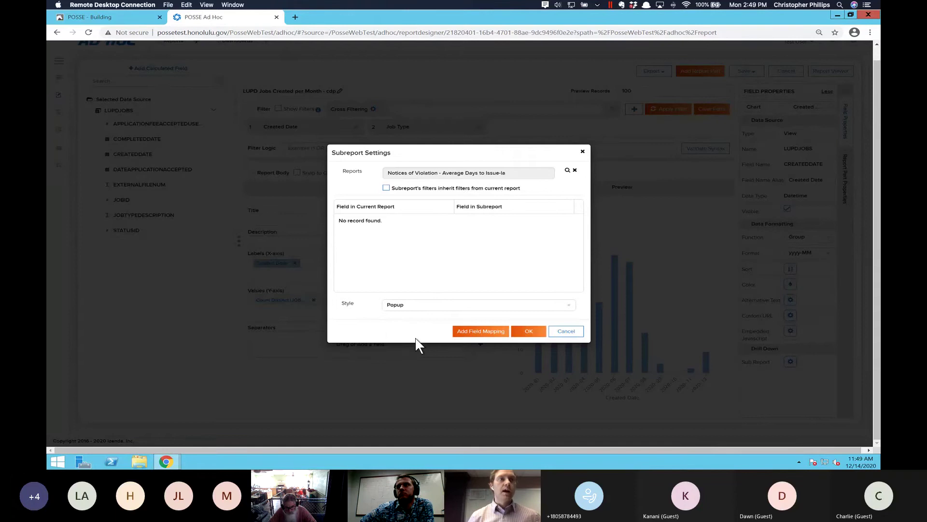
left_click(529, 332)
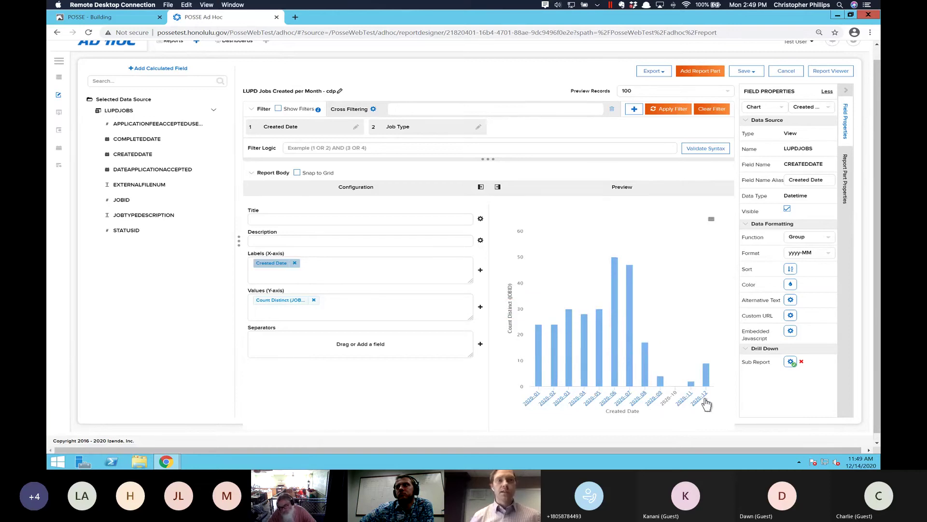
left_click(611, 400)
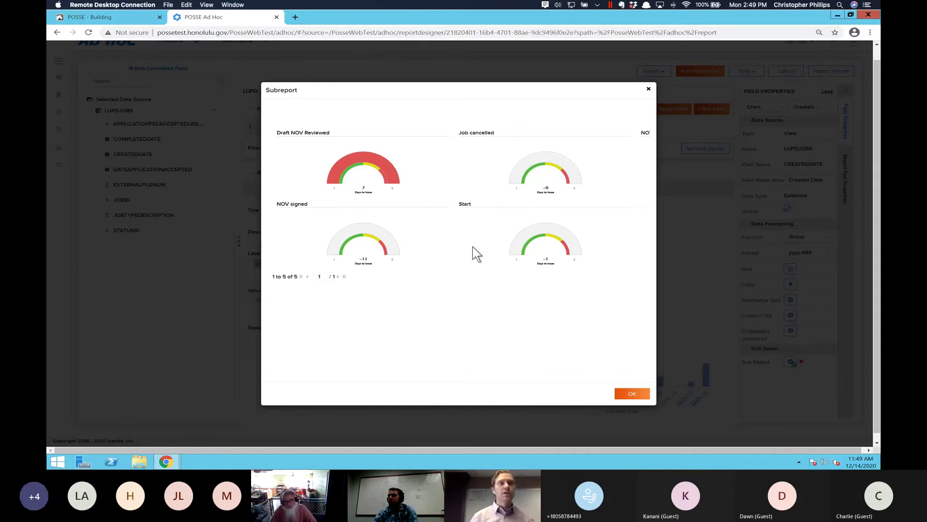
left_click(648, 89)
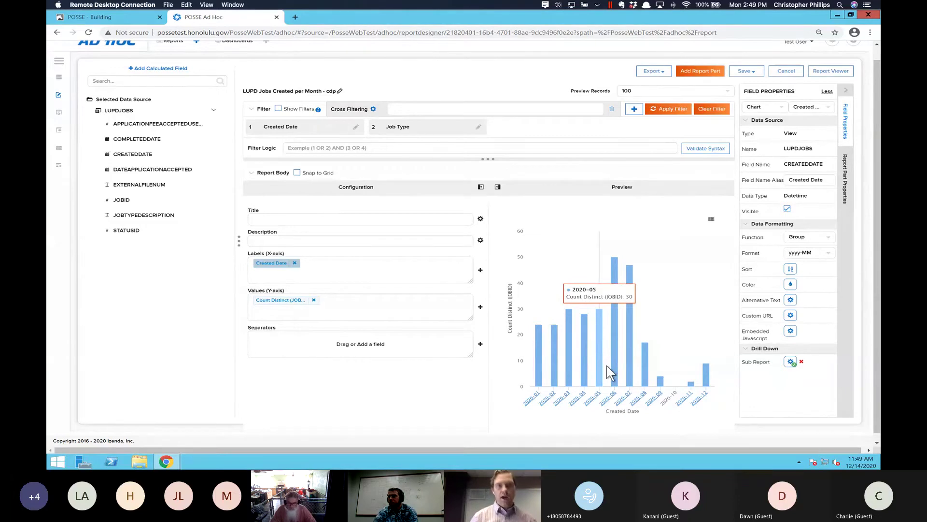
- Clear the report linked in the Created Date subreport settings and search for replacement reports named PLAN REVIEW
left_click(790, 362)
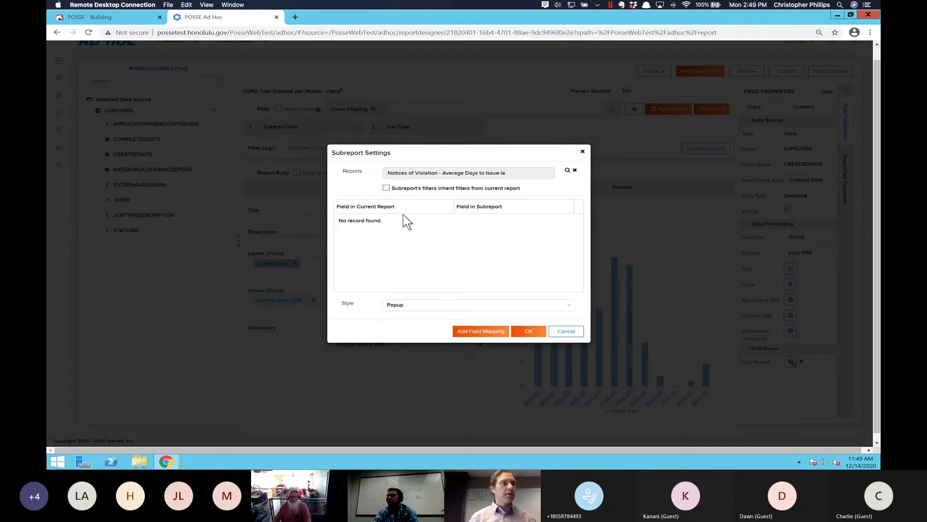
left_click(576, 171)
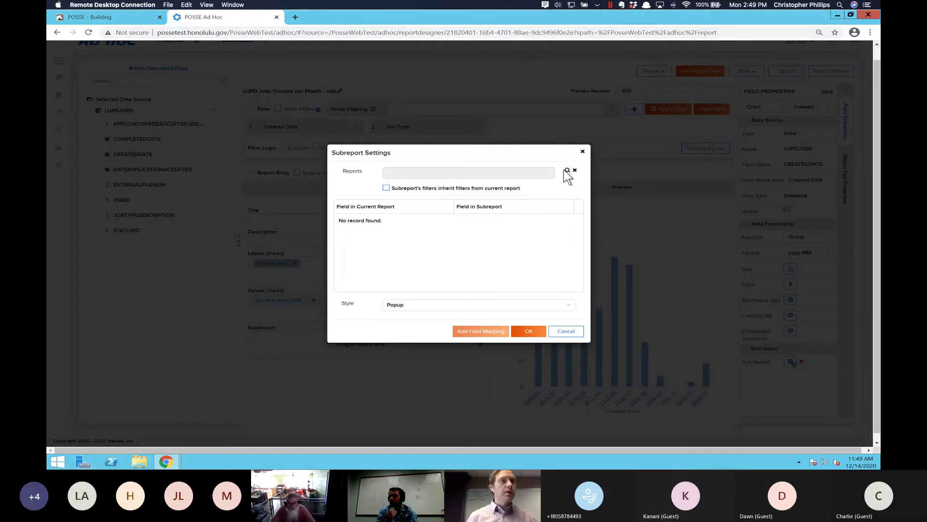
left_click(569, 171)
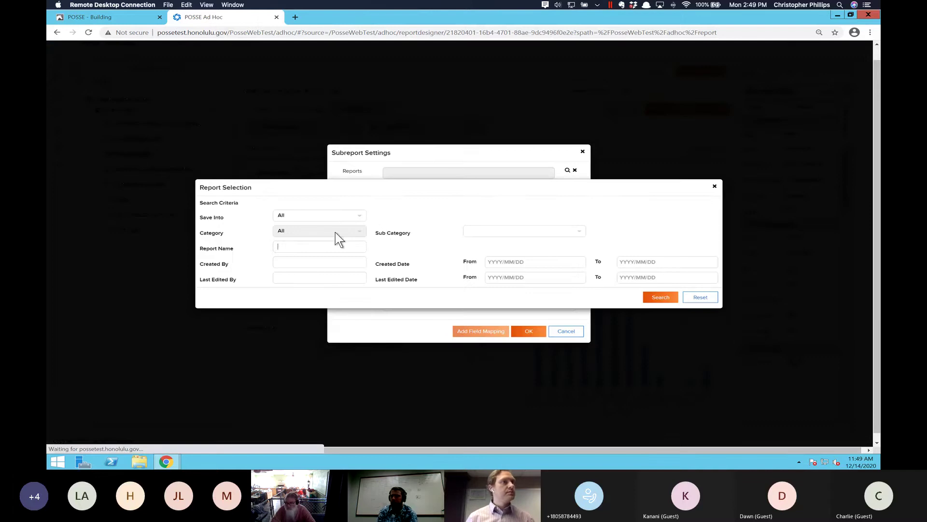
left_click(299, 248)
type("PLAN REVIEW")
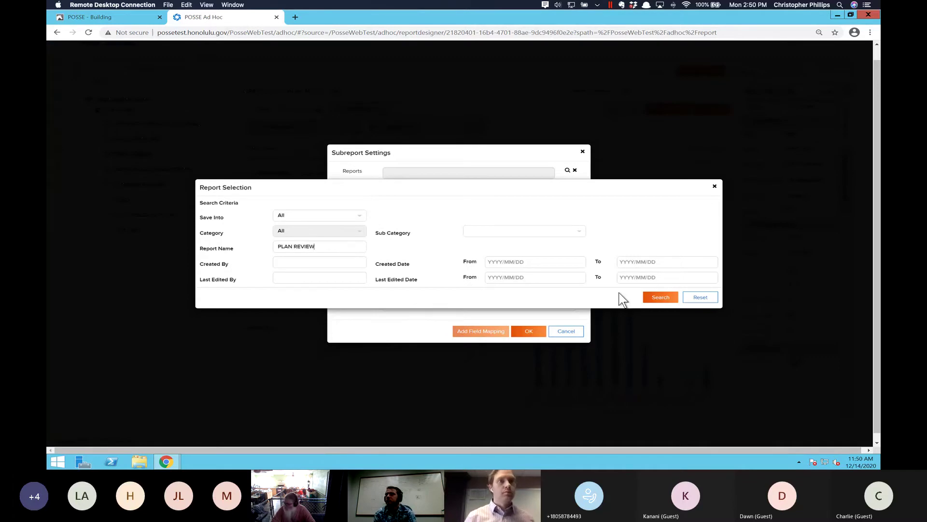
left_click(657, 298)
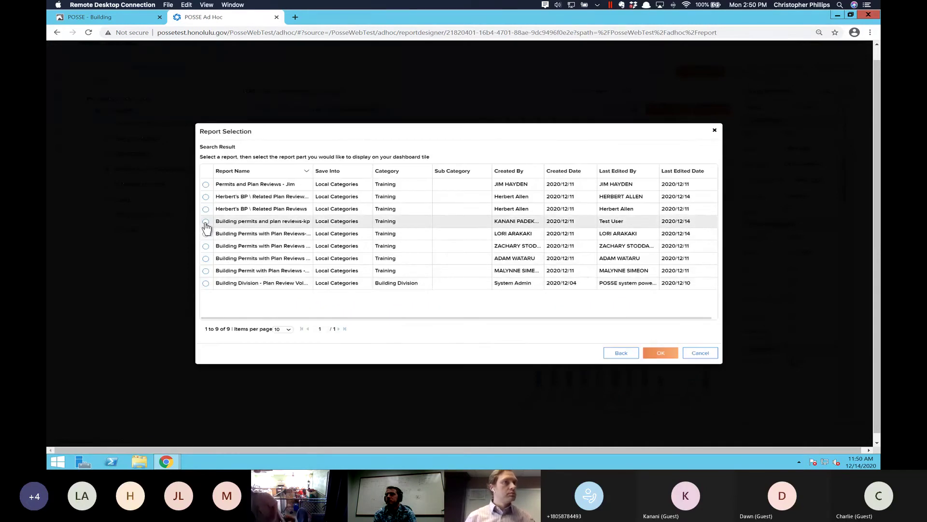
- Link Building permits and plan reviews-kp as the Popup subreport of Created Date and preview it from a month label on the chart
left_click(206, 222)
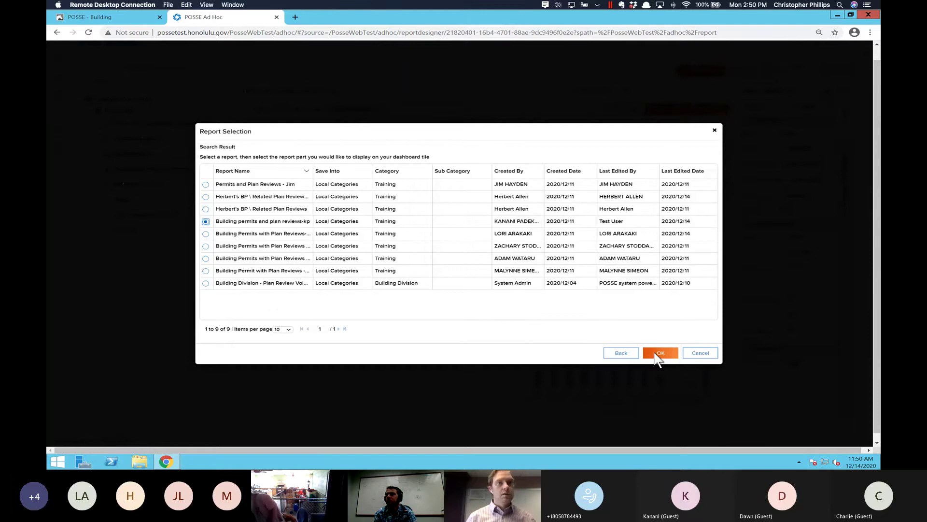
left_click(658, 354)
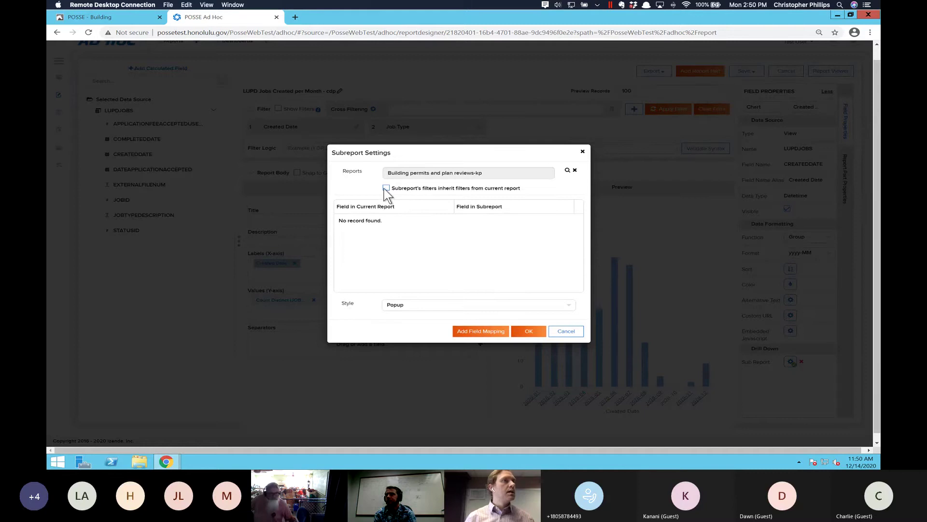
left_click(529, 332)
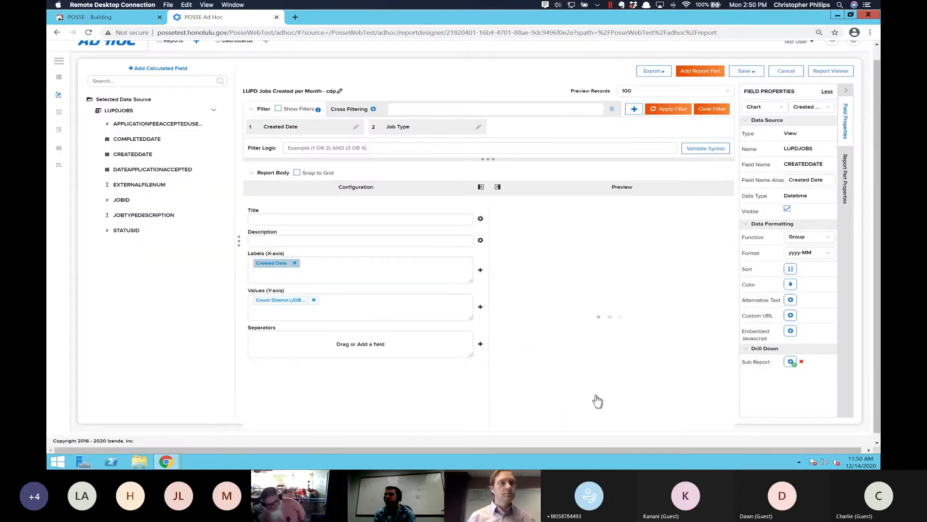
left_click(599, 401)
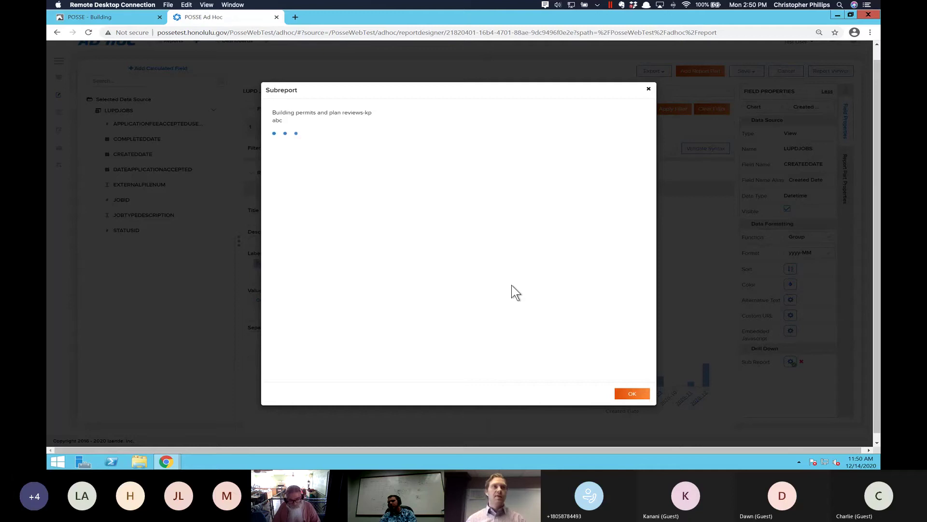
left_click(625, 398)
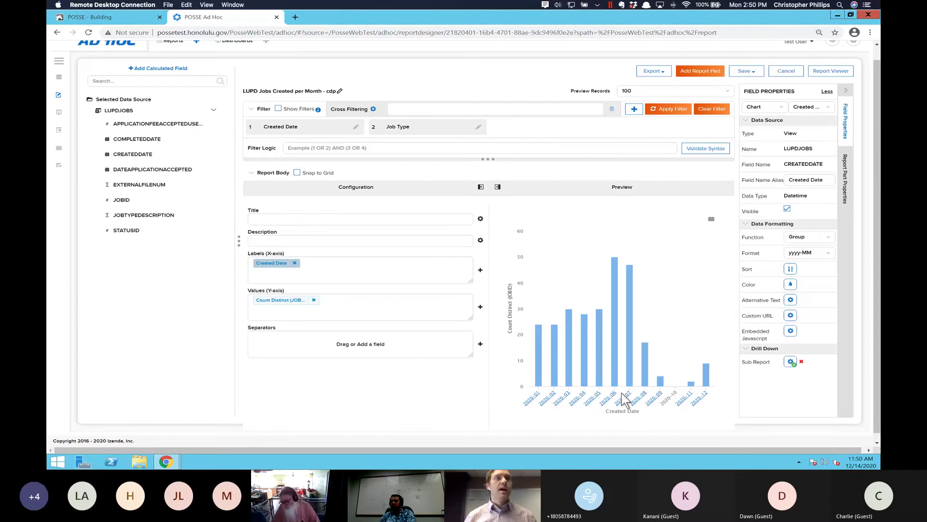
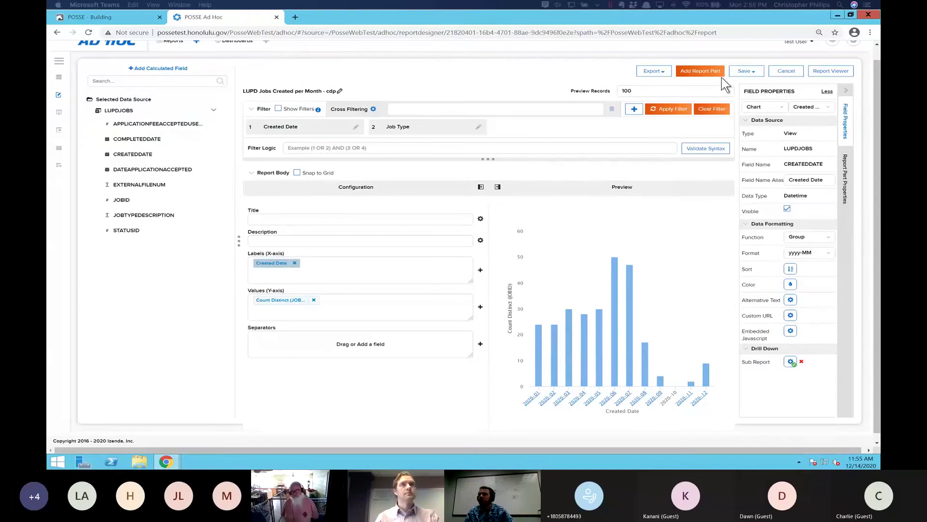
- Leave the report designer for the list of all reports, discarding the unsaved changes
left_click(322, 54)
left_click(169, 42)
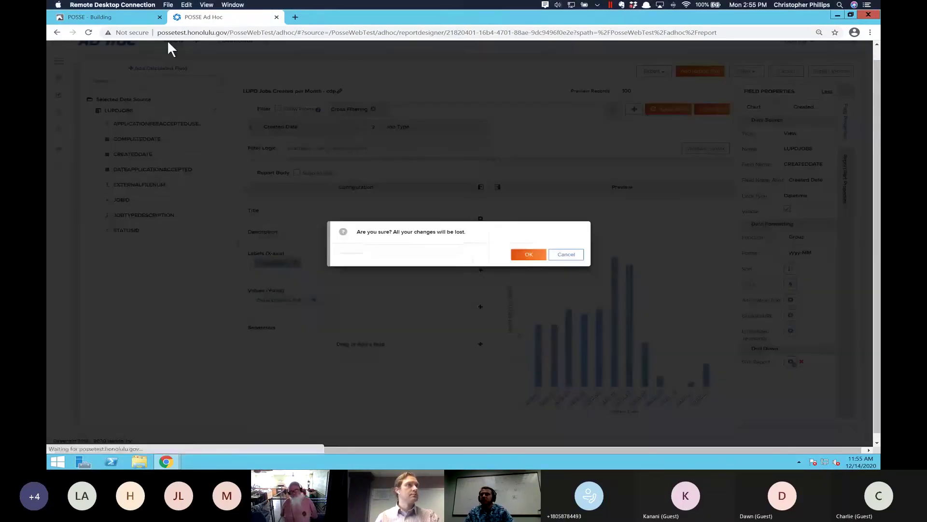
left_click(526, 256)
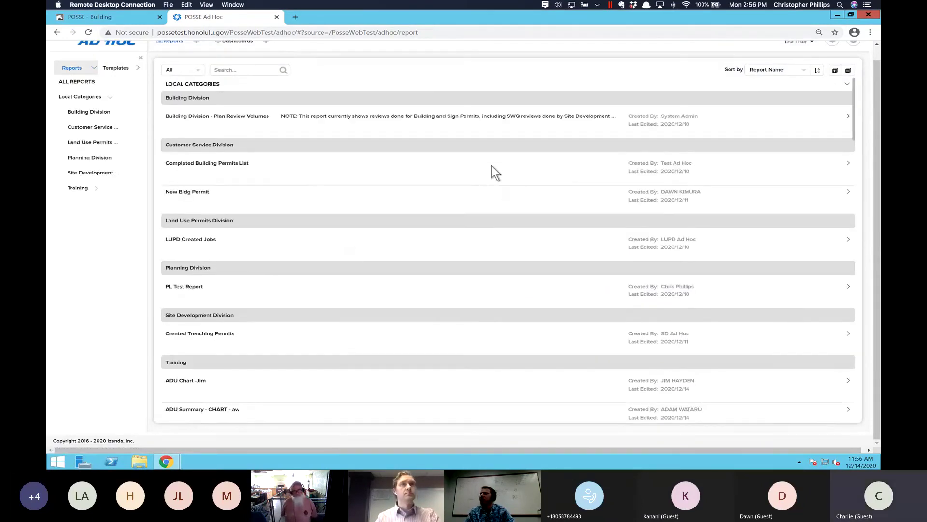
scroll(491, 172, "up", 1)
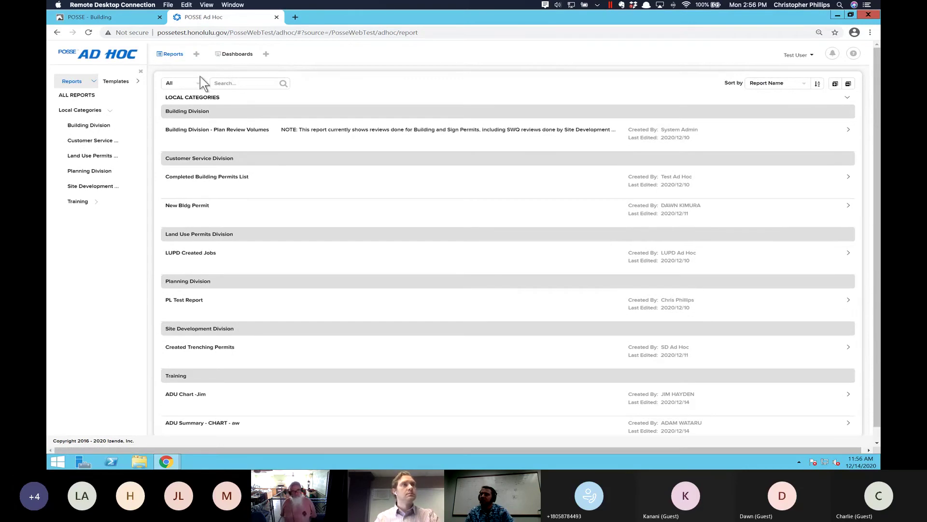
- Expand the details of all listed reports and look at the export formats offered for Building Division - Plan Review Volumes
left_click(835, 85)
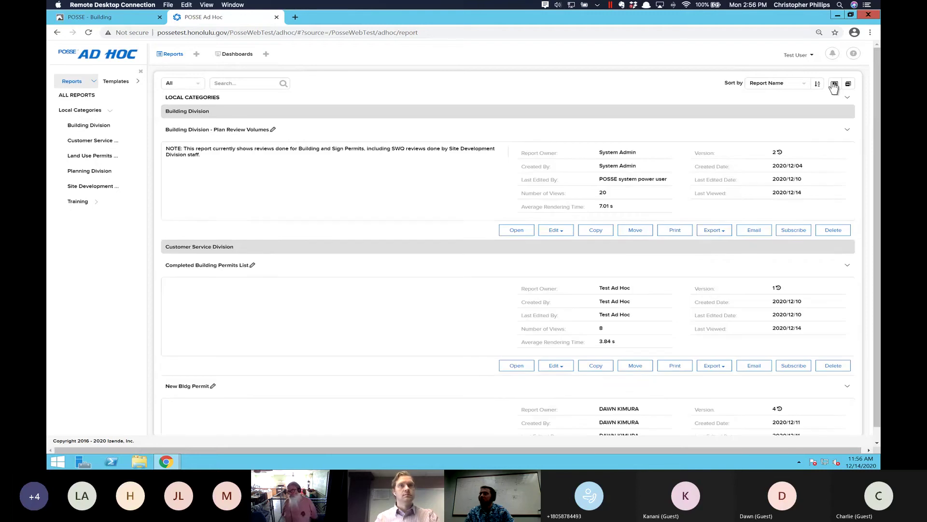
left_click(710, 234)
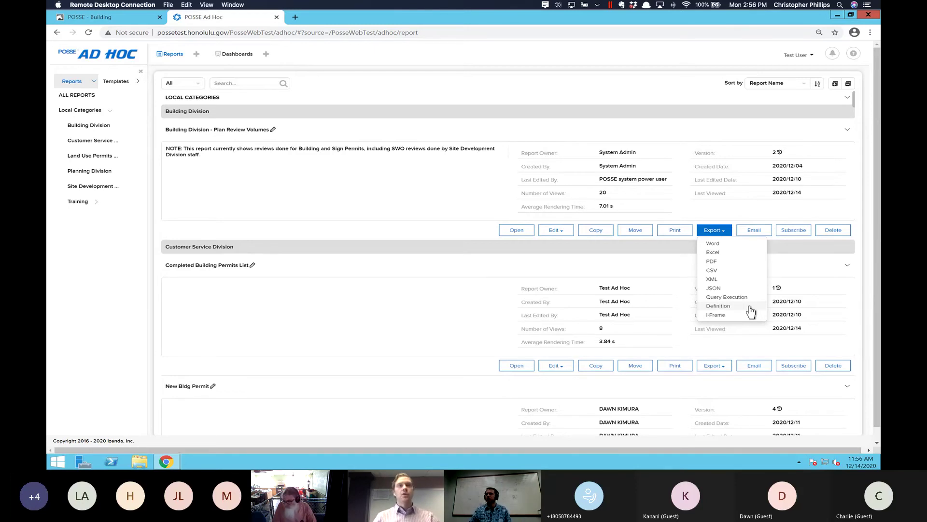
left_click(727, 218)
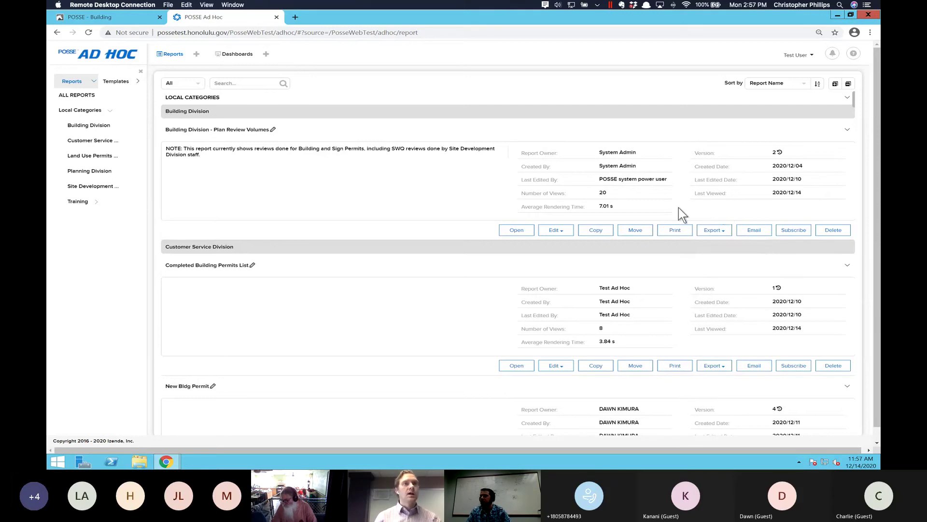
- Open Building Division - Plan Review Volumes in the designer and show its access settings
left_click(556, 232)
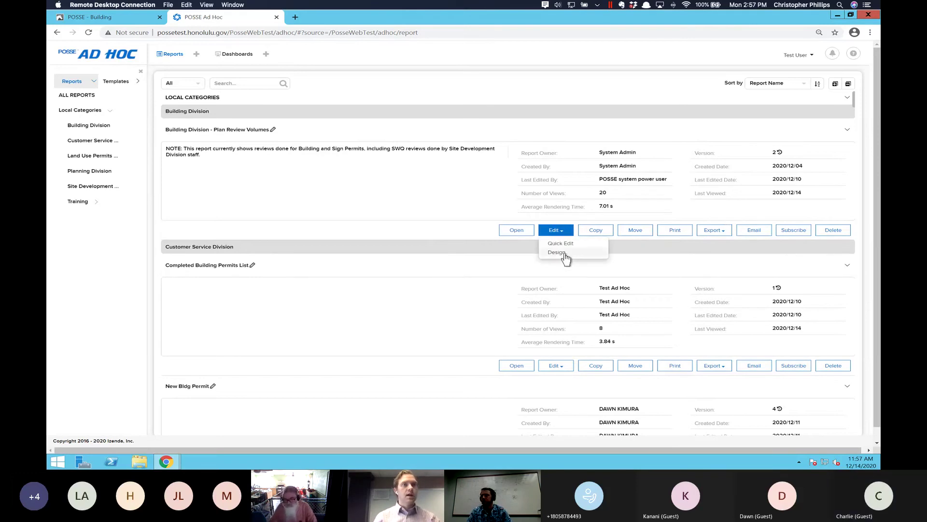
left_click(563, 253)
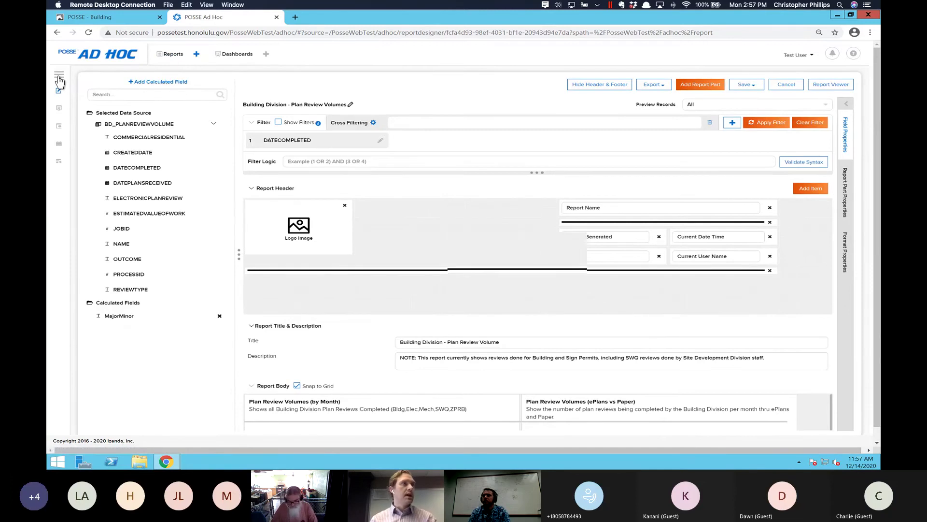
left_click(58, 78)
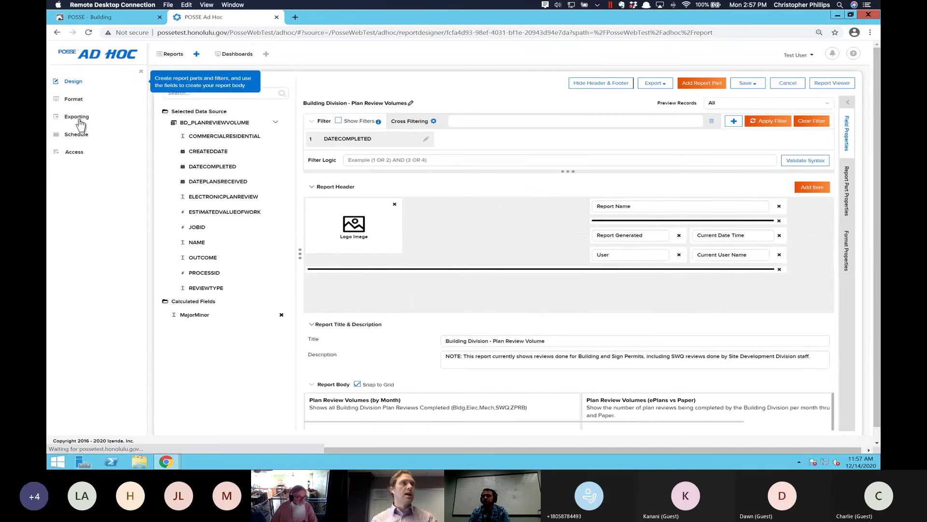
left_click(74, 155)
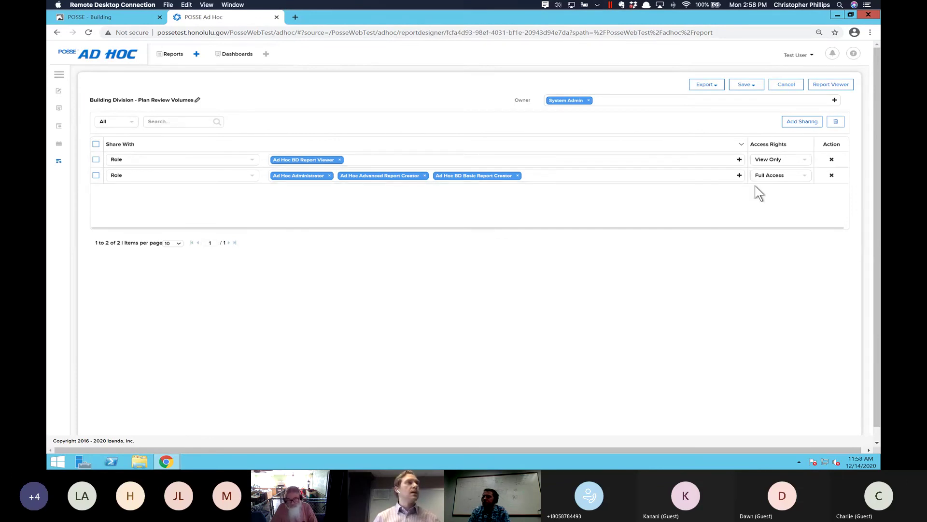
- Add a sharing entry to the report and set it to share with a User
left_click(791, 127)
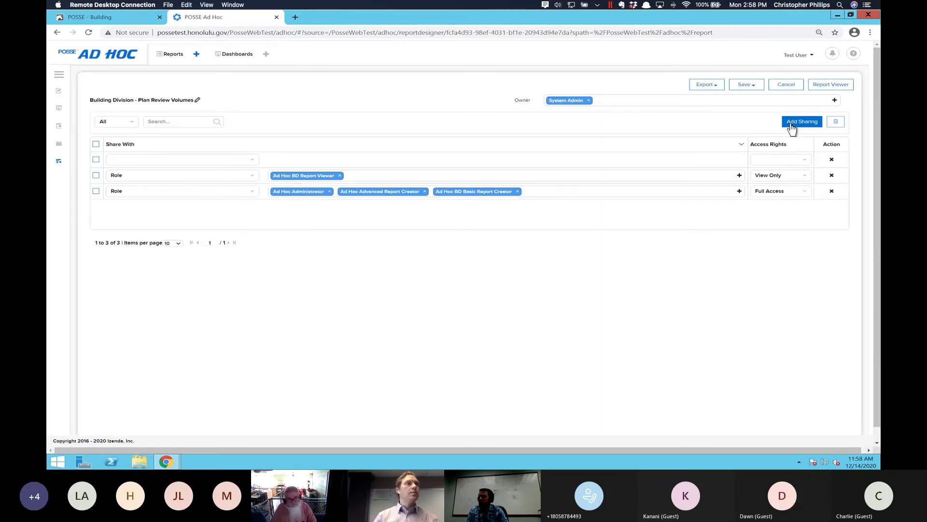
left_click(251, 160)
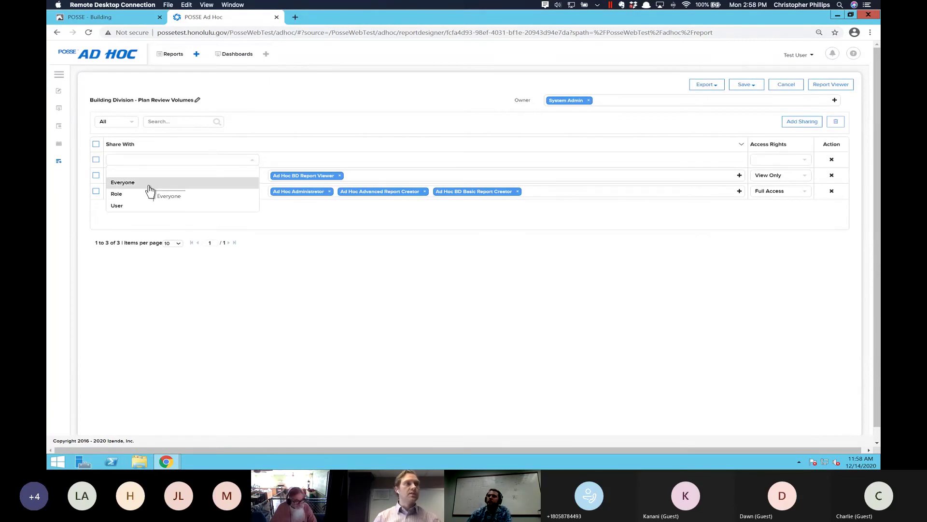
left_click(129, 206)
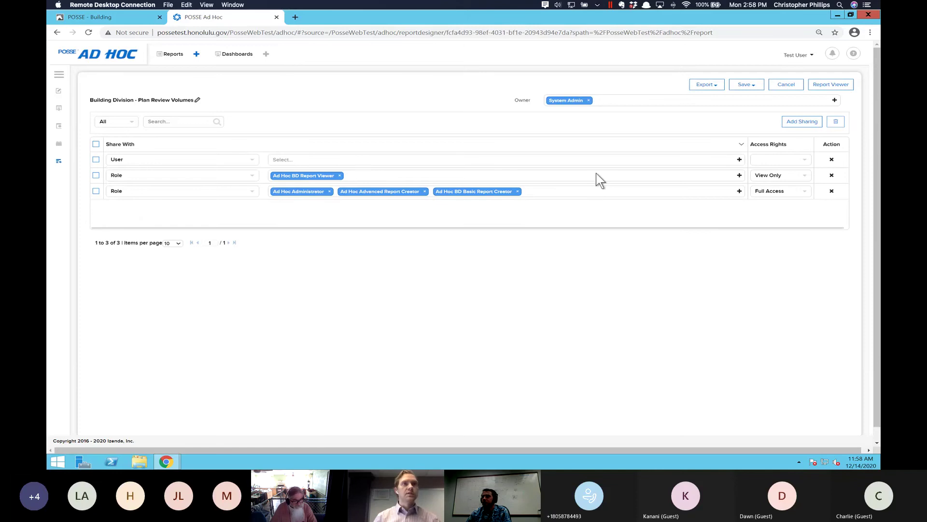
- Search all users by a person's first name and look through the access rights options for the new User entry
left_click(740, 160)
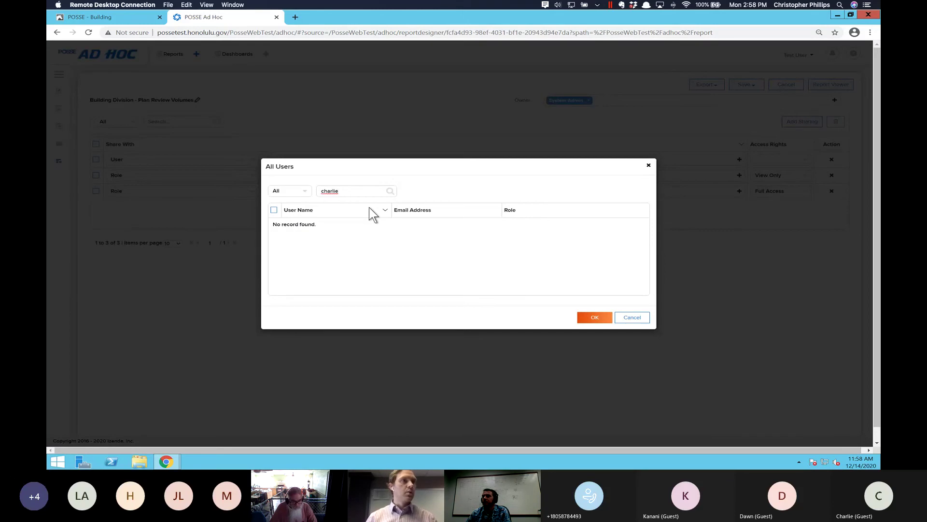
key("Return")
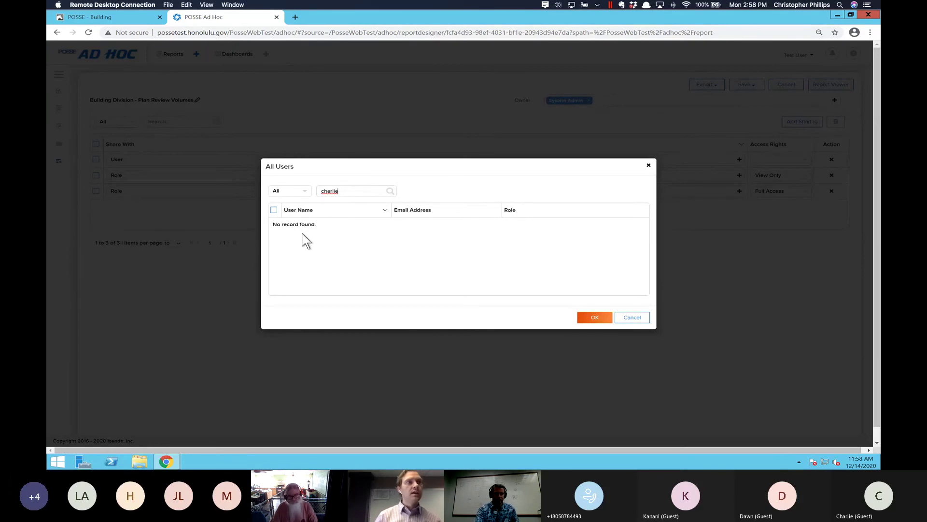
left_click(591, 320)
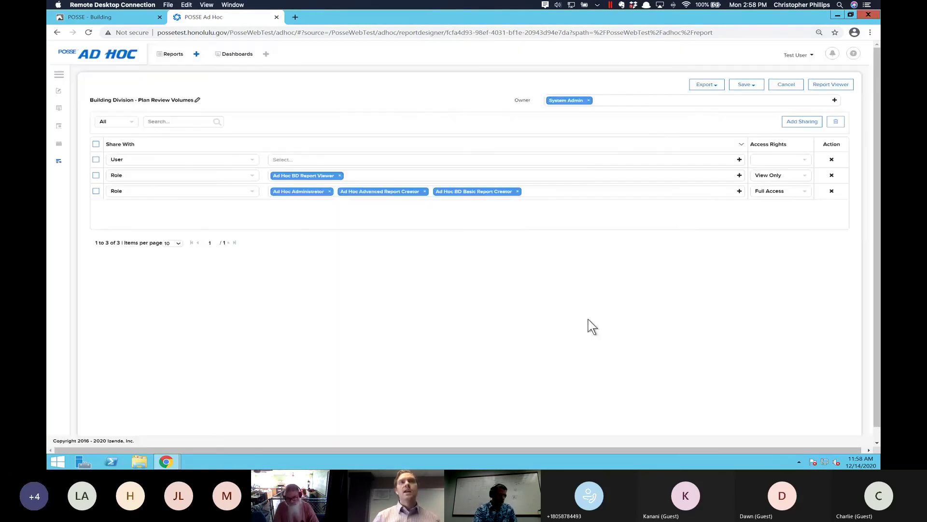
left_click(806, 160)
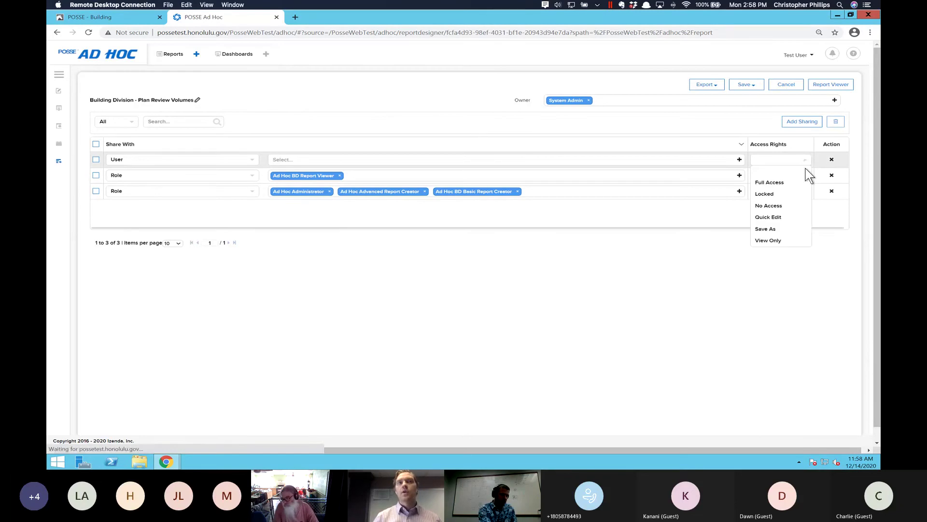
left_click(744, 126)
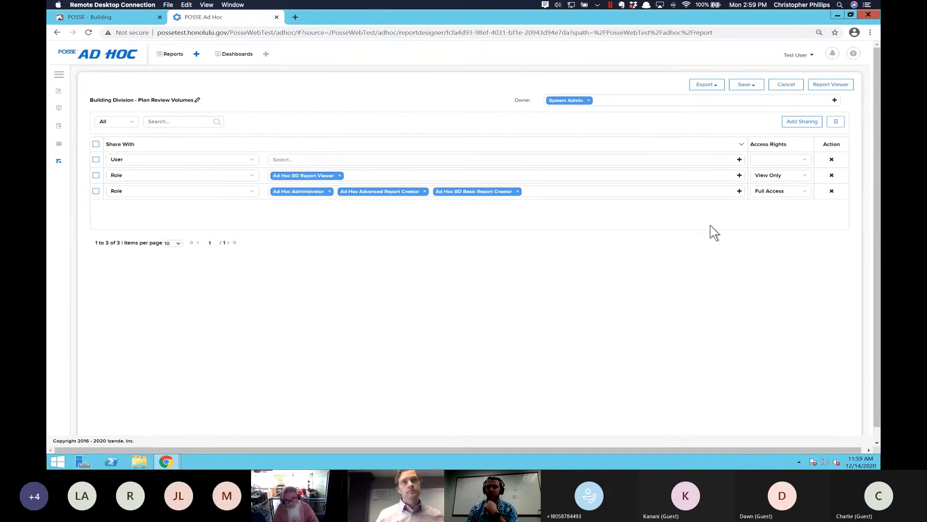
- Delete the empty User sharing entry and save the report
left_click(832, 160)
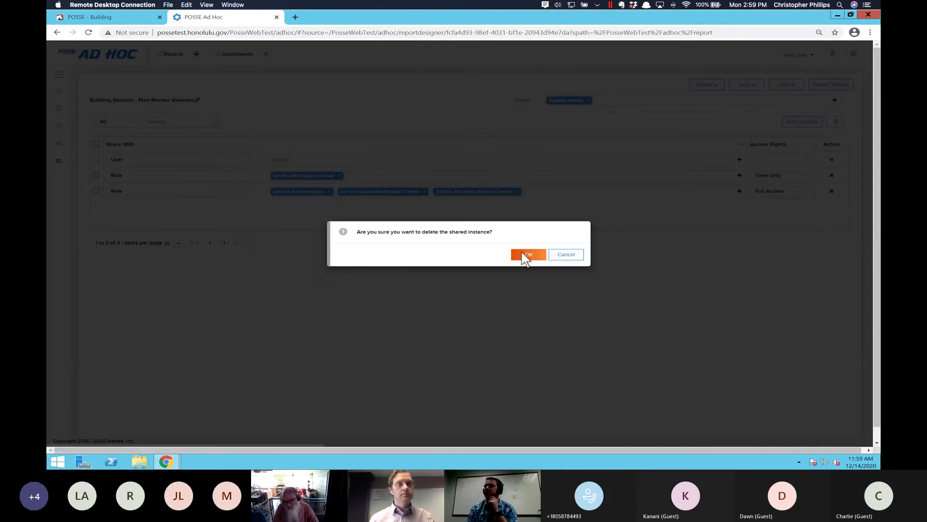
left_click(521, 252)
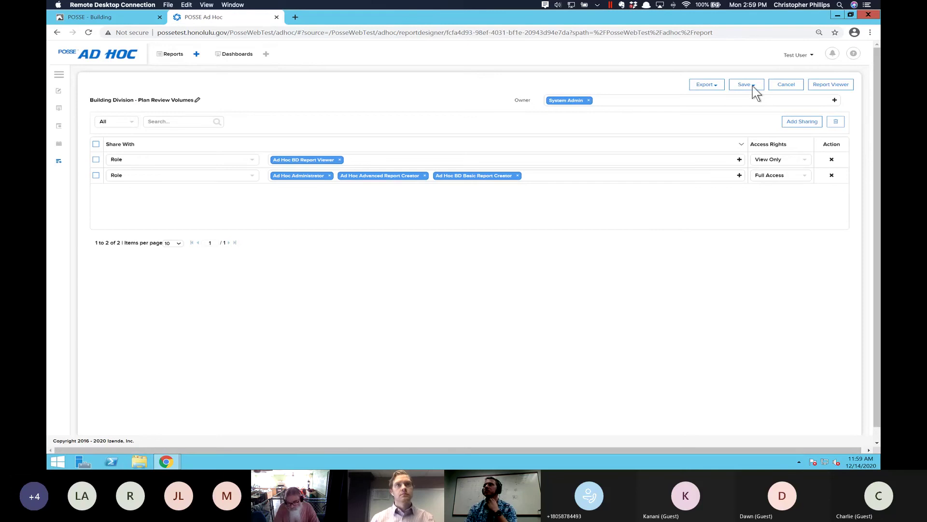
left_click(751, 87)
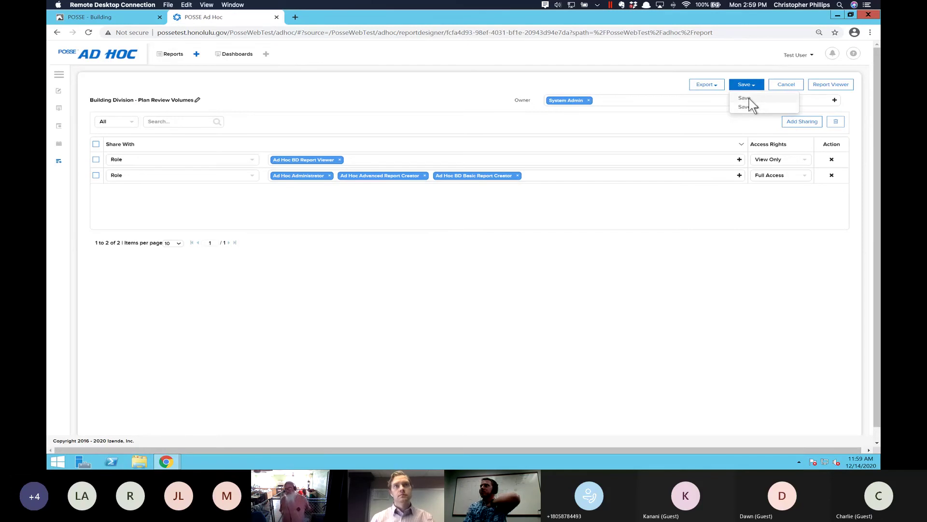
left_click(748, 99)
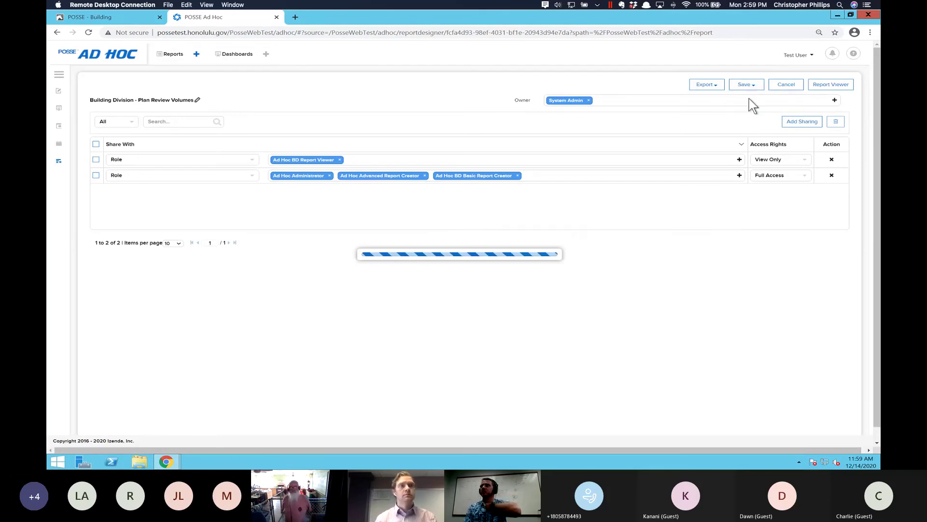